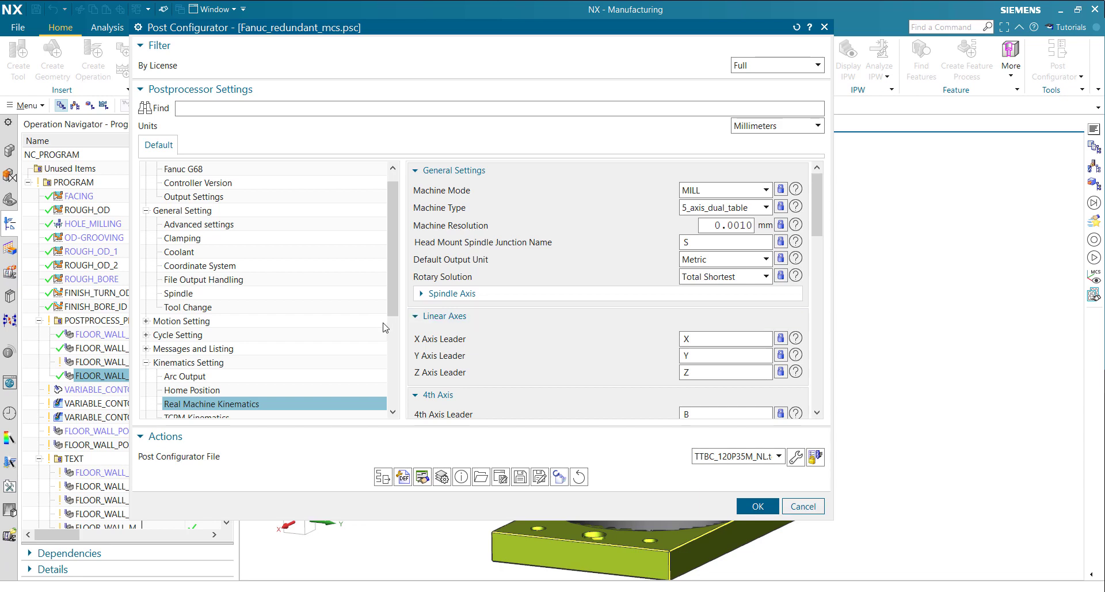
# - Select the Community Layer in the Layer Manager of the Fanuc_redundant_mcs postprocessor and start exporting it
pyautogui.scroll(-4, 382, 328)
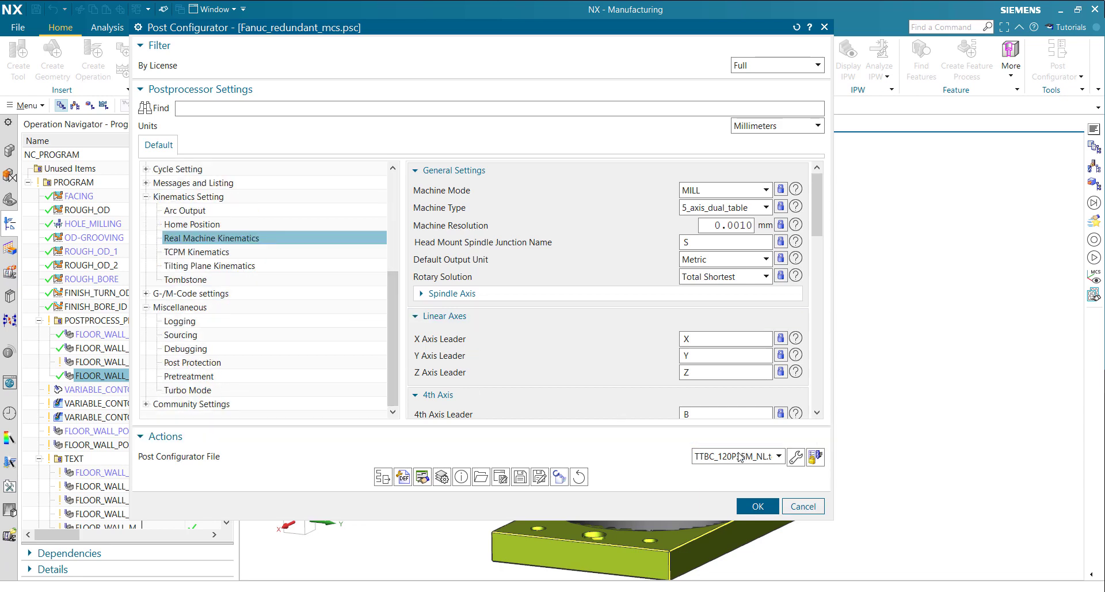
pyautogui.click(444, 482)
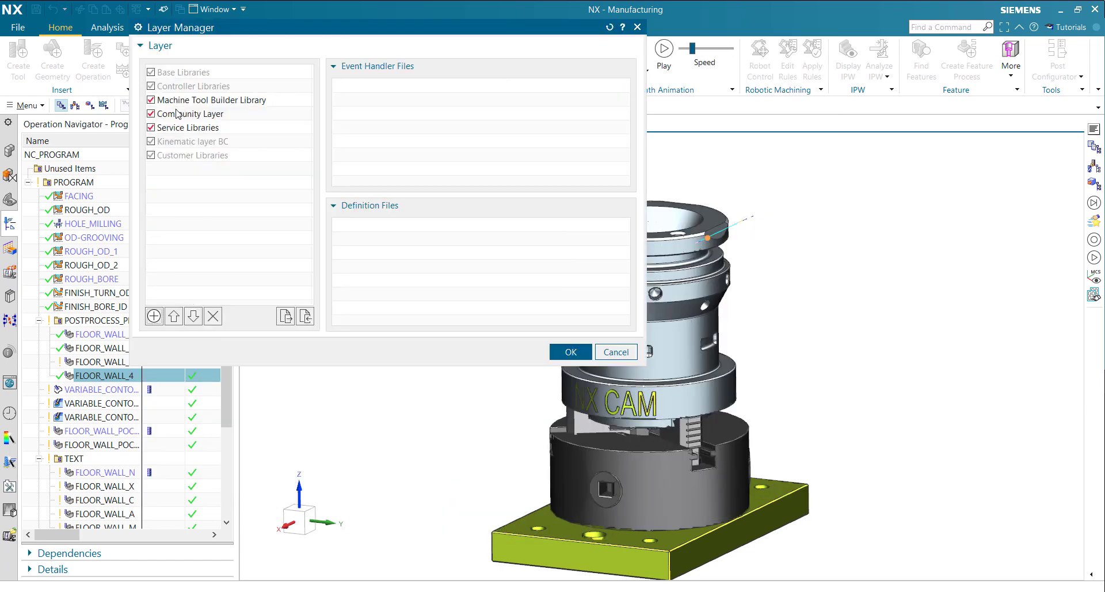
pyautogui.click(202, 114)
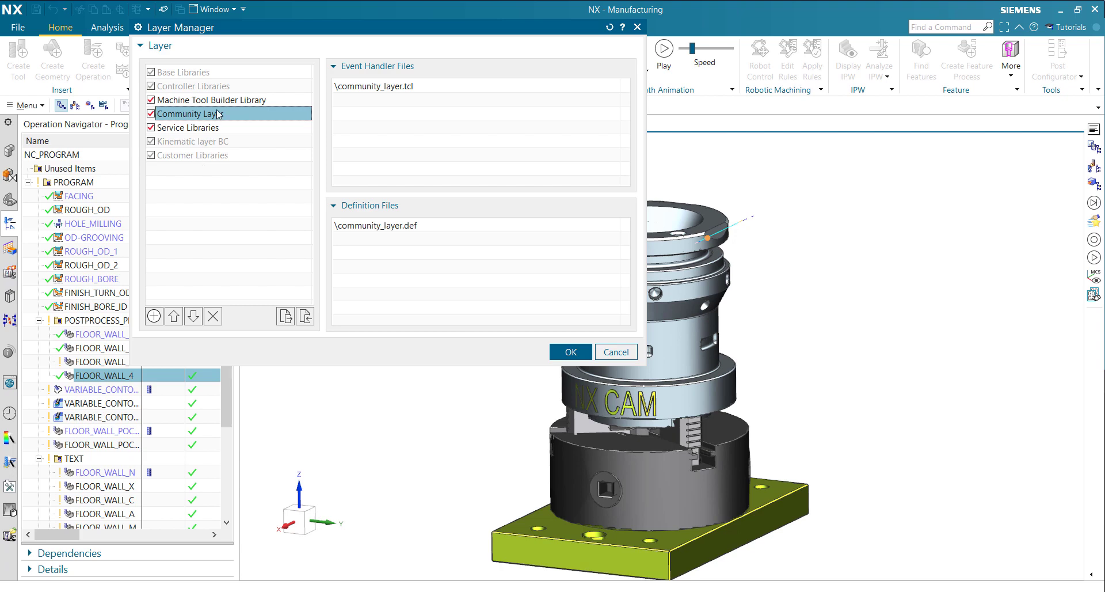
pyautogui.moveTo(314, 35); pyautogui.dragTo(487, 197)
pyautogui.click(462, 479)
# - Export the layer to the folder NX1926\MACH\resource\post_configurator\post_template\Addons on drive K
pyautogui.click(352, 153)
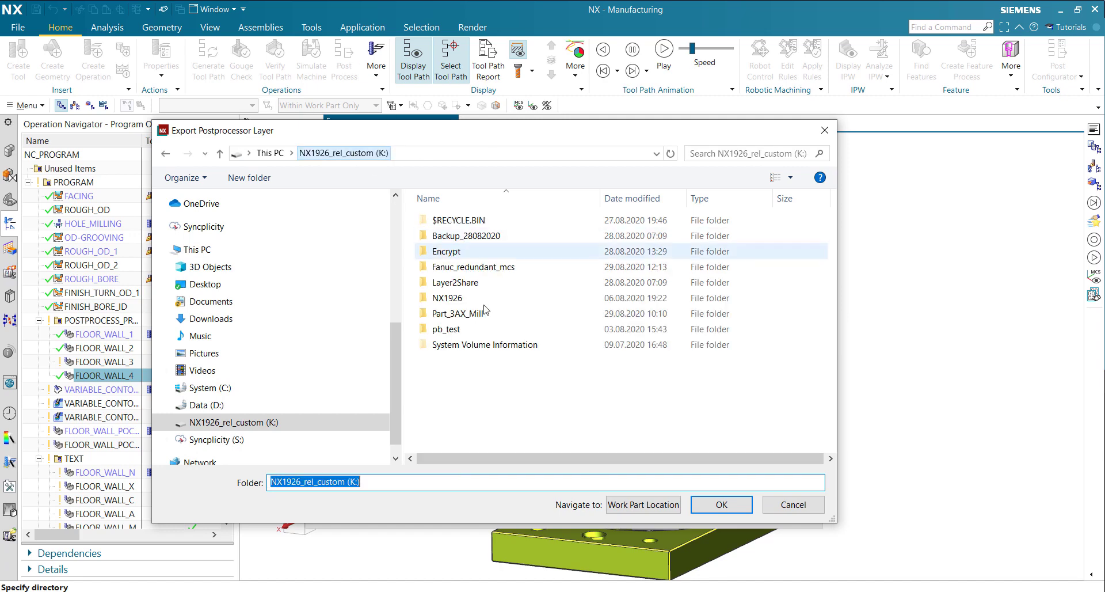
pyautogui.click(472, 295)
pyautogui.doubleClick(472, 296)
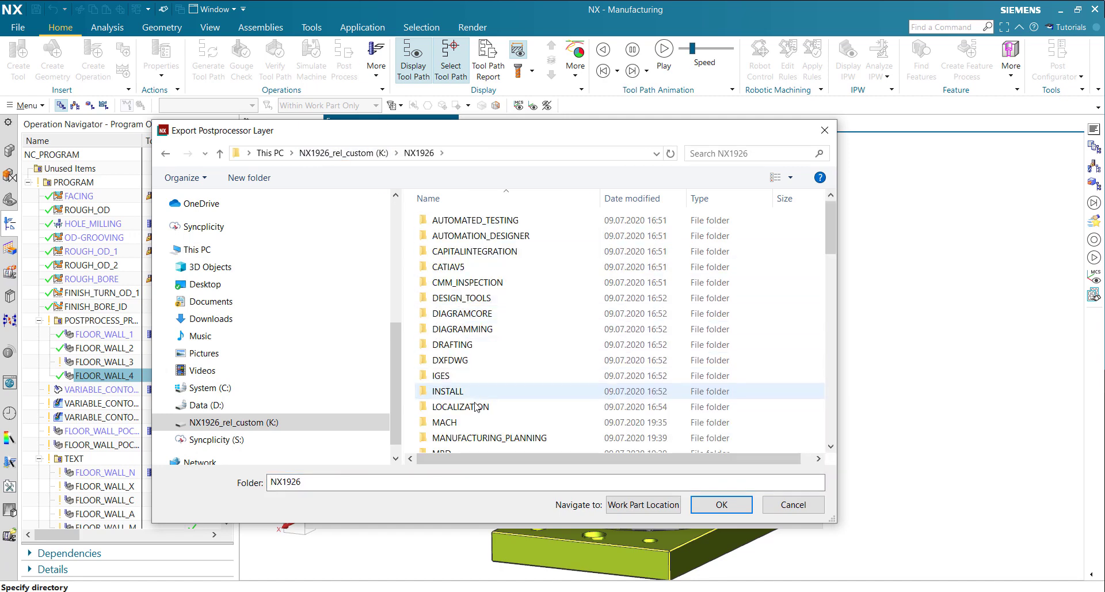
pyautogui.doubleClick(466, 423)
pyautogui.click(468, 407)
pyautogui.doubleClick(468, 407)
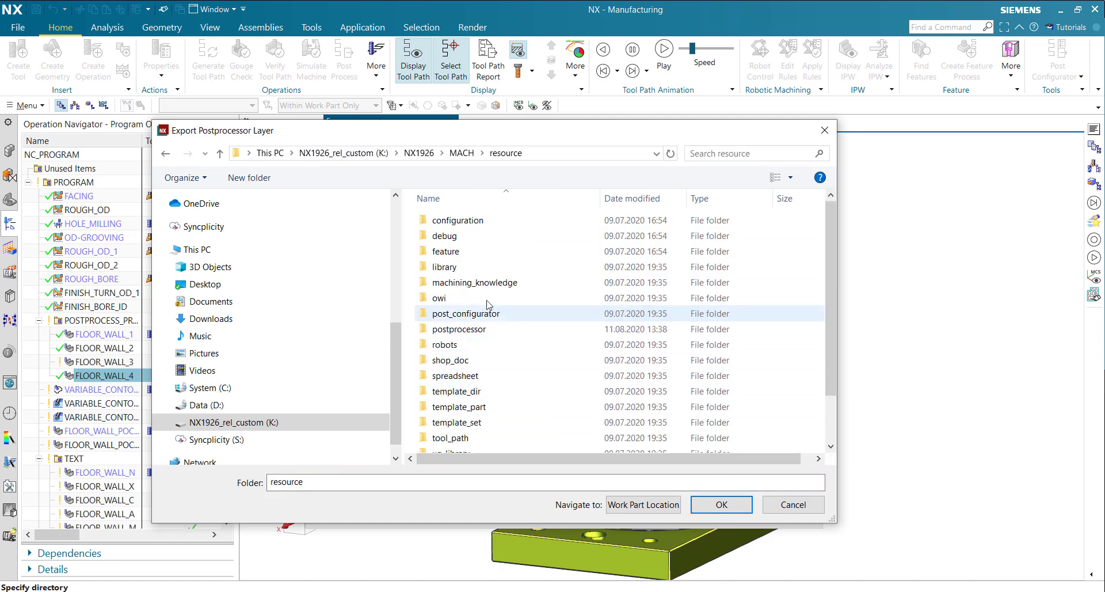
pyautogui.click(475, 316)
pyautogui.doubleClick(475, 317)
pyautogui.doubleClick(476, 221)
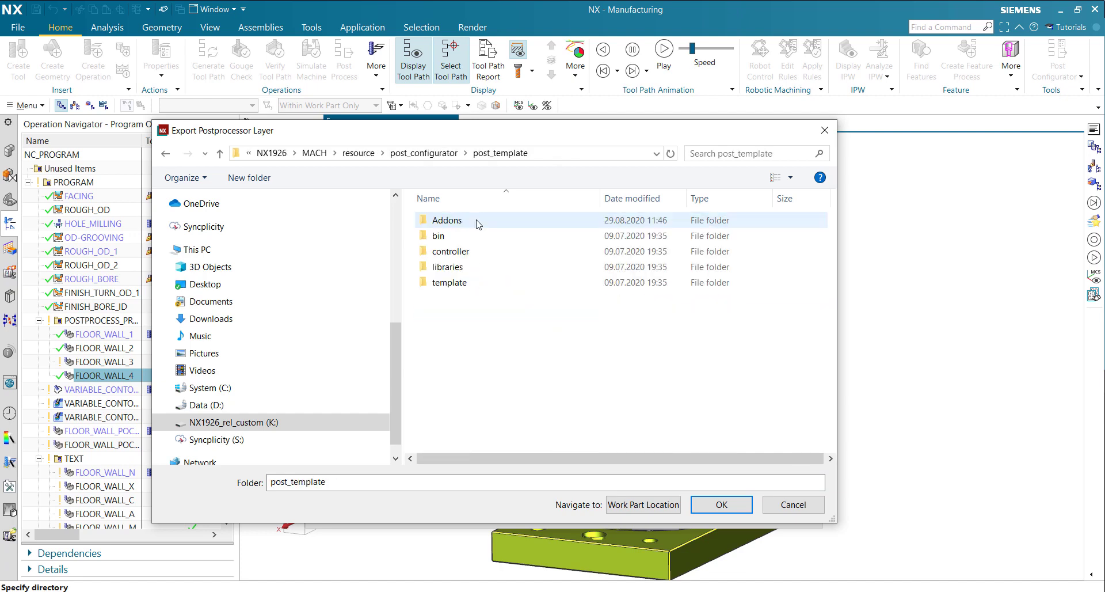
pyautogui.doubleClick(476, 220)
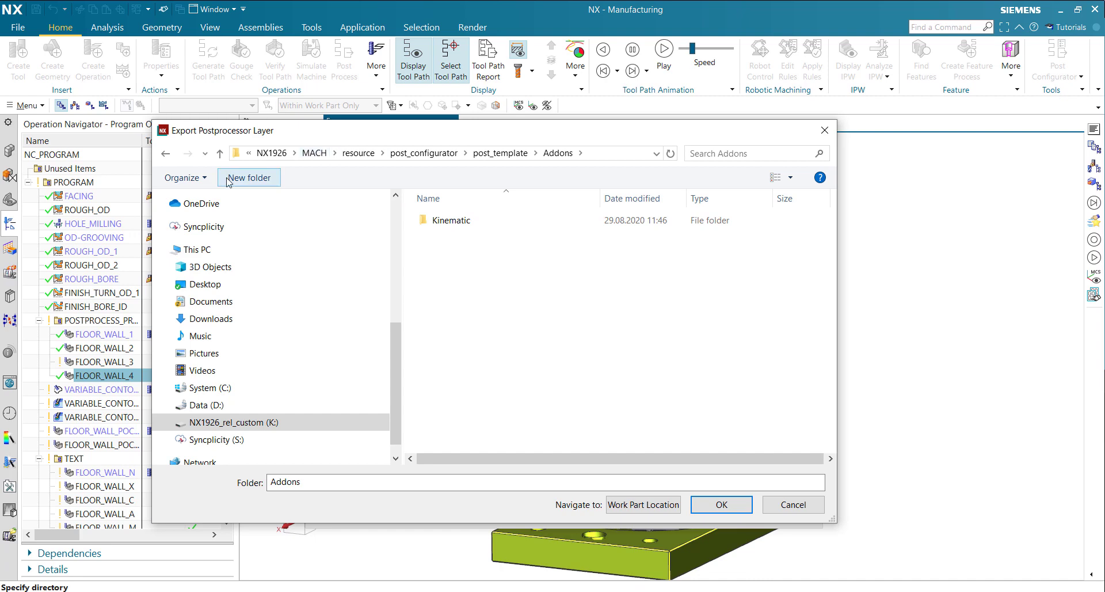
pyautogui.click(721, 504)
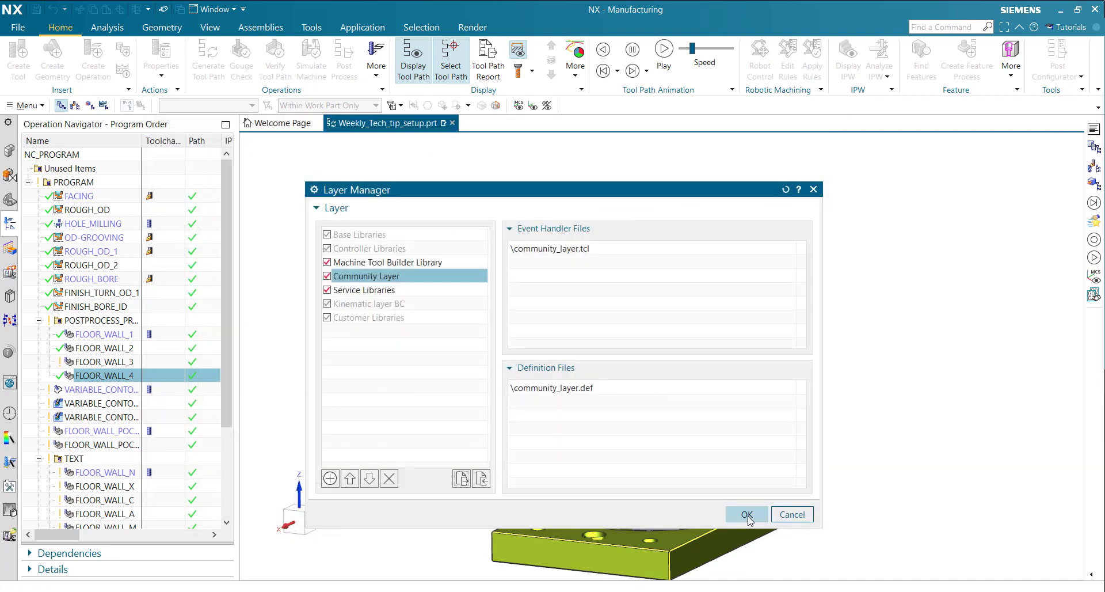
# - Confirm and close the layer and postprocessor settings, and start creating a new postprocessor
pyautogui.click(748, 517)
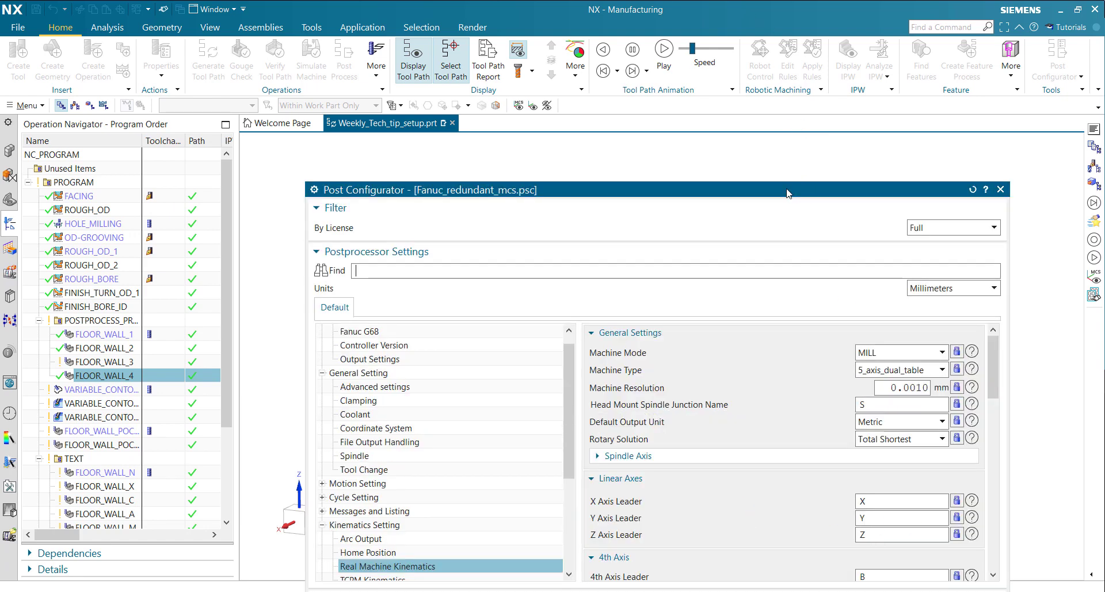
pyautogui.moveTo(790, 189); pyautogui.dragTo(686, 65)
pyautogui.click(832, 539)
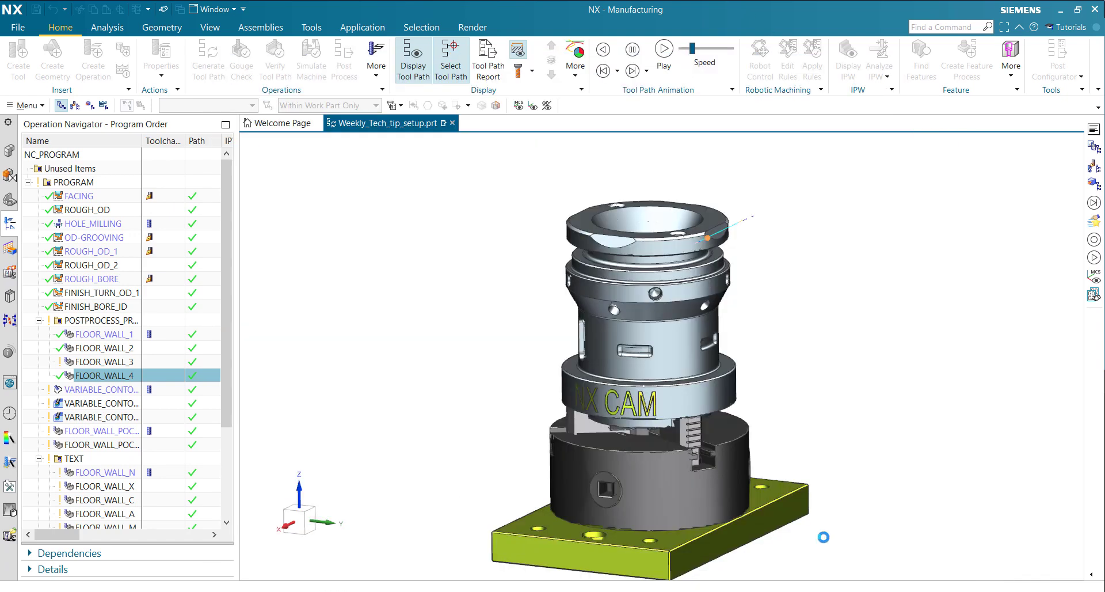
pyautogui.click(1035, 82)
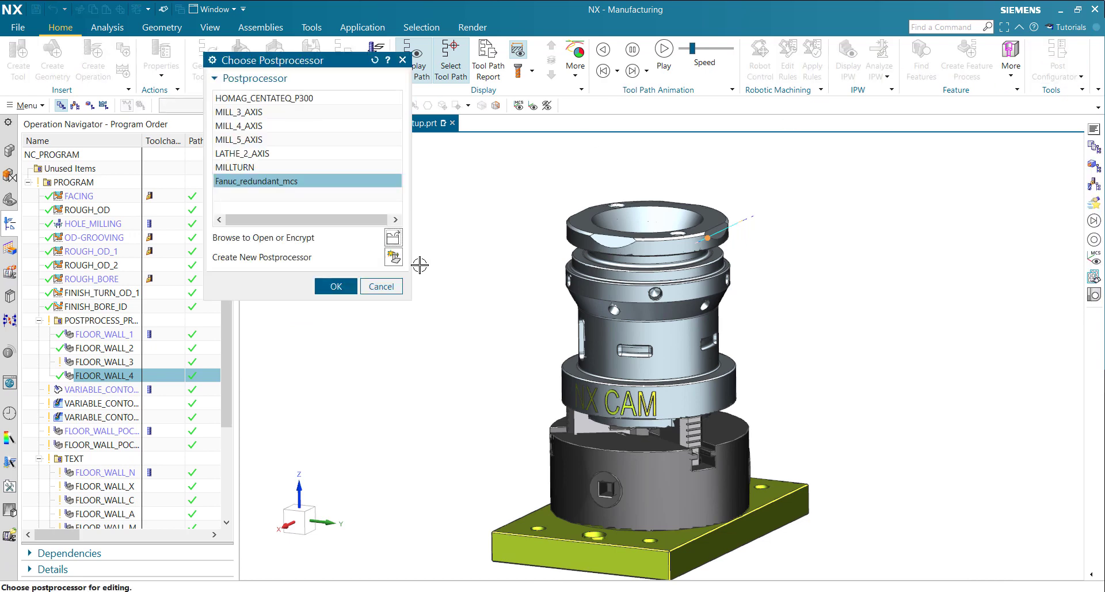
pyautogui.moveTo(327, 65); pyautogui.dragTo(496, 211)
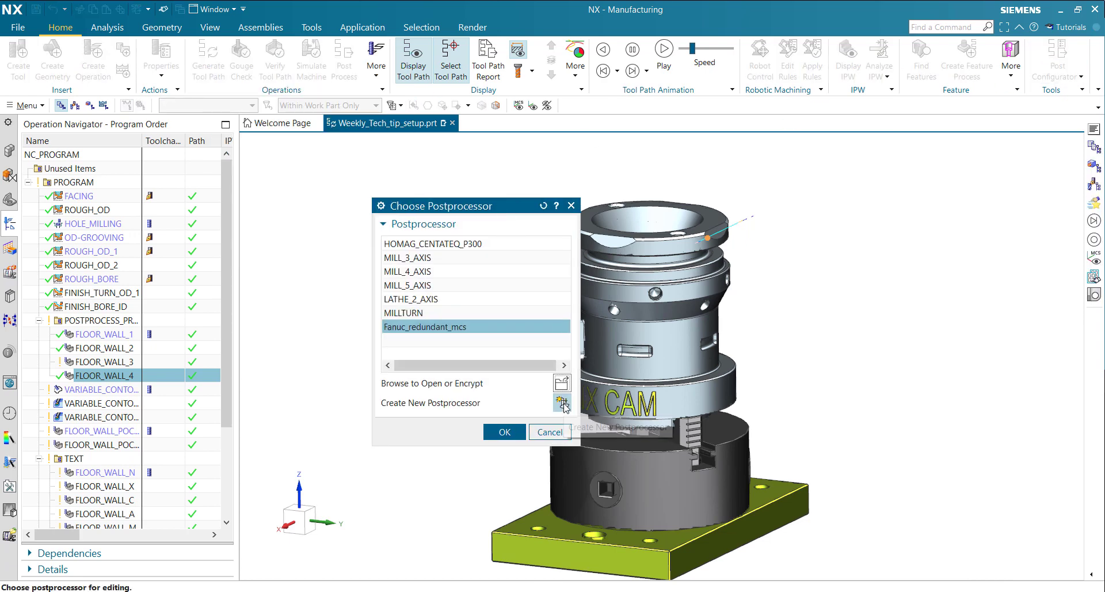
pyautogui.click(562, 403)
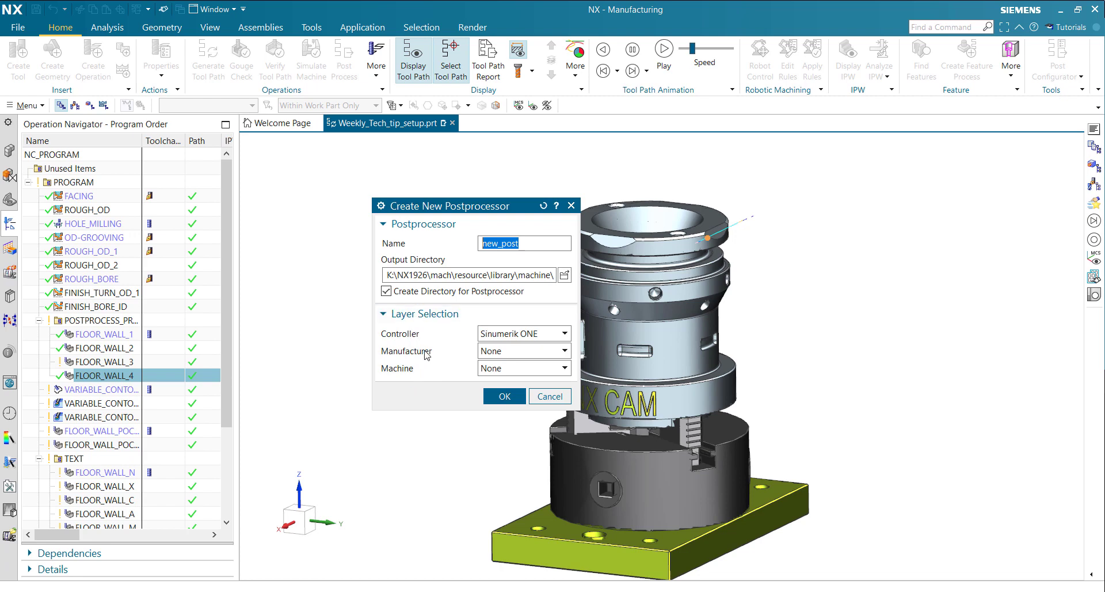
# - Look through the available manufacturer and controller choices for the new postprocessor's layer selection
pyautogui.click(544, 351)
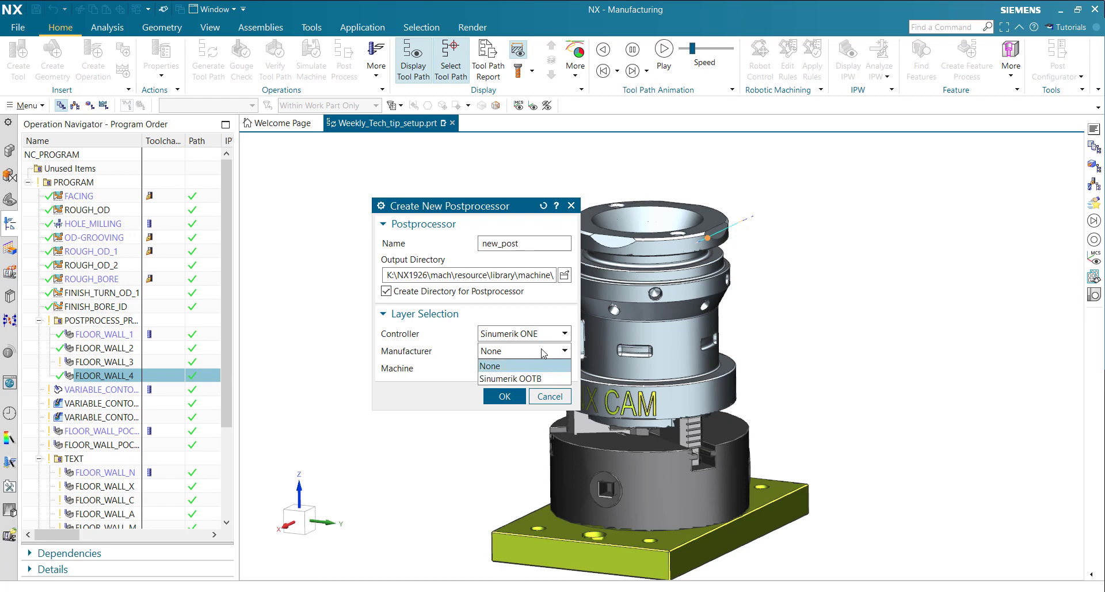
pyautogui.click(459, 357)
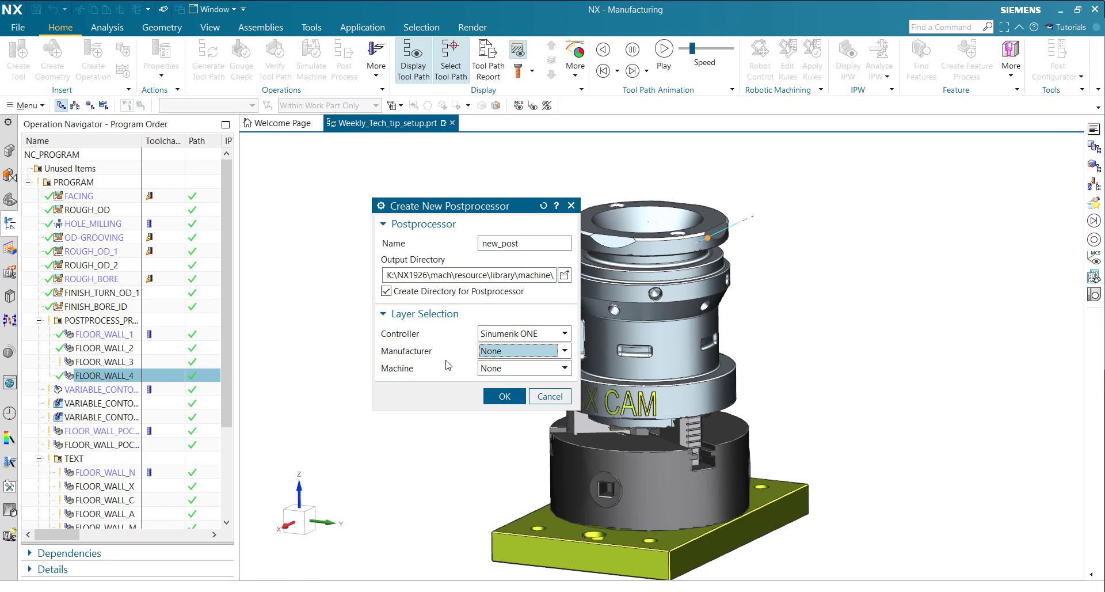
pyautogui.click(501, 336)
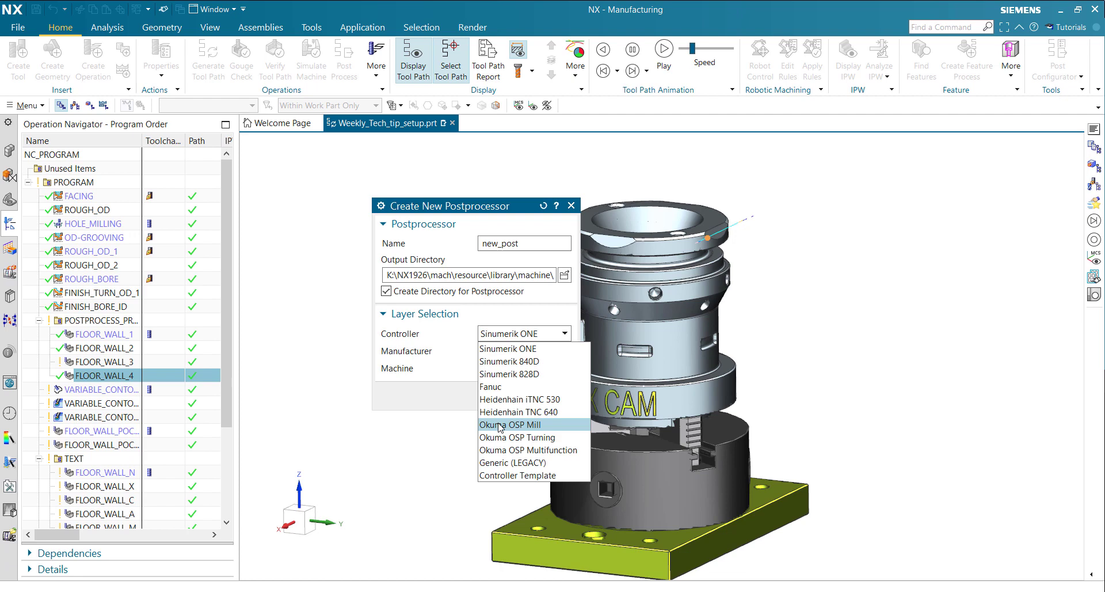
pyautogui.click(449, 355)
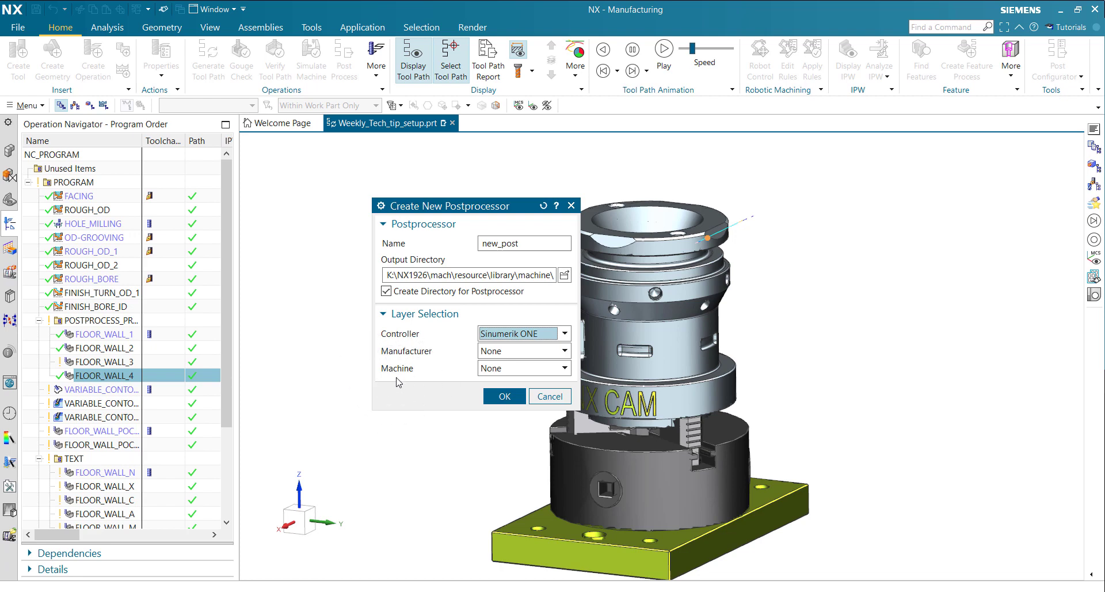
# - Open post_registry.xml from the post_template folder in Notepad++ and place its window beside the Create New Postprocessor dialog
pyautogui.click(247, 590)
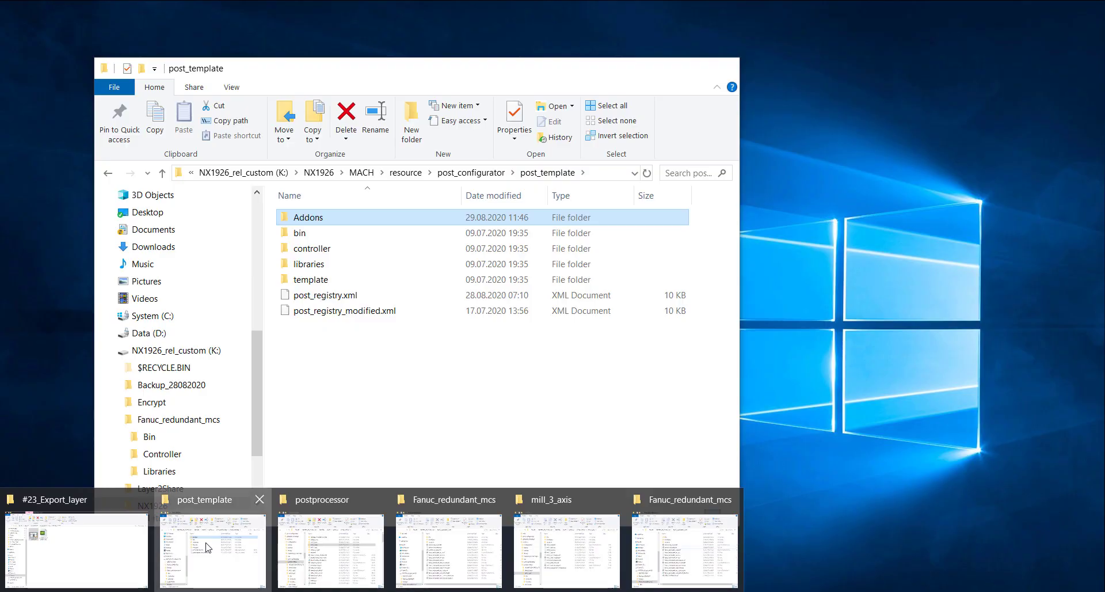
pyautogui.click(207, 547)
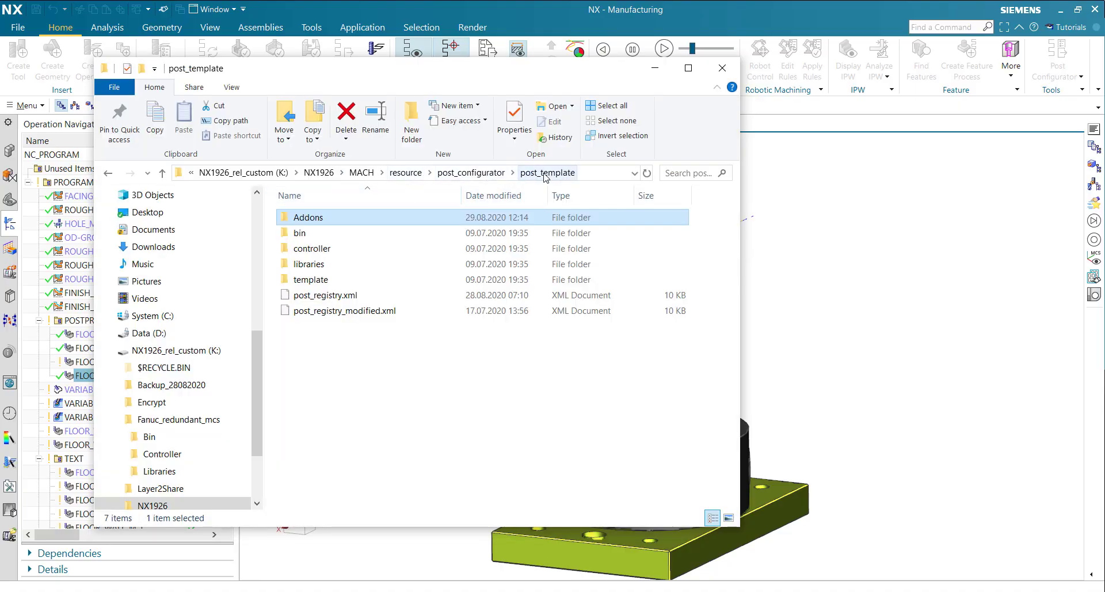
pyautogui.click(348, 297)
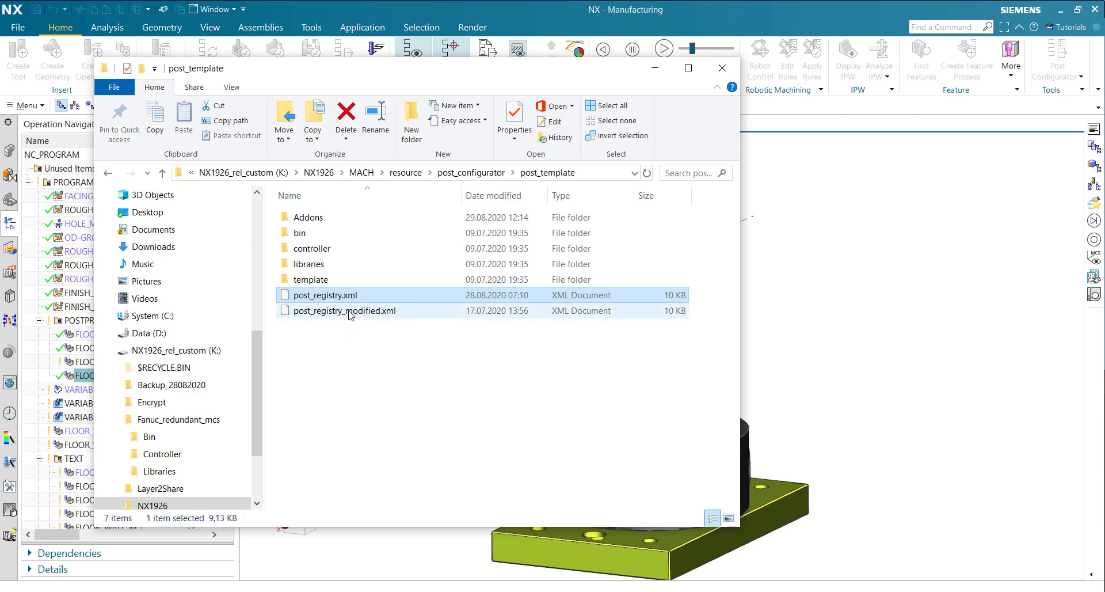
pyautogui.rightClick(347, 297)
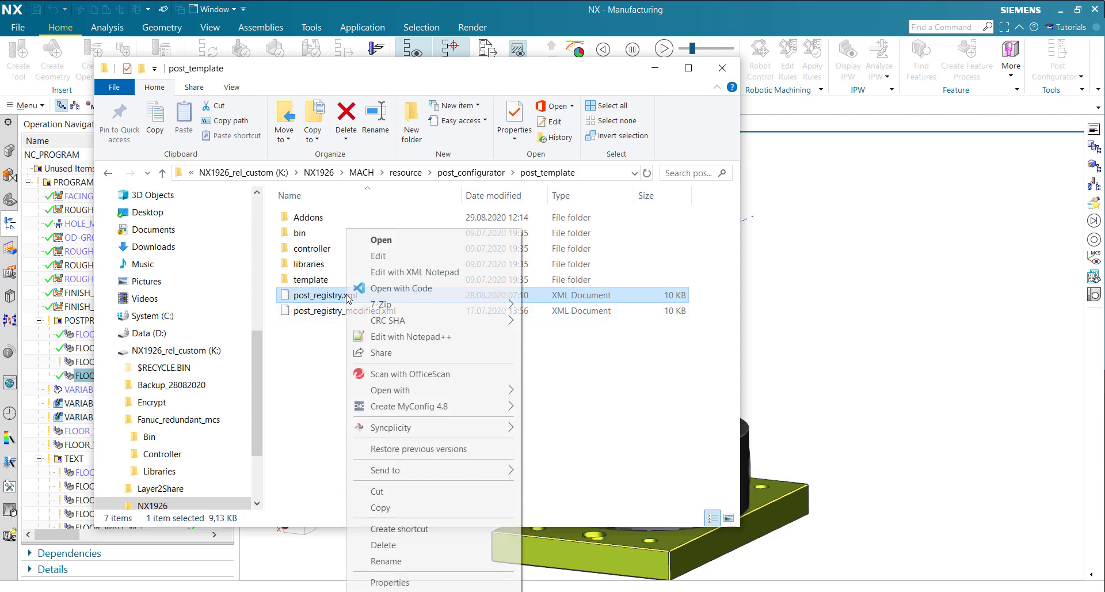
pyautogui.click(410, 336)
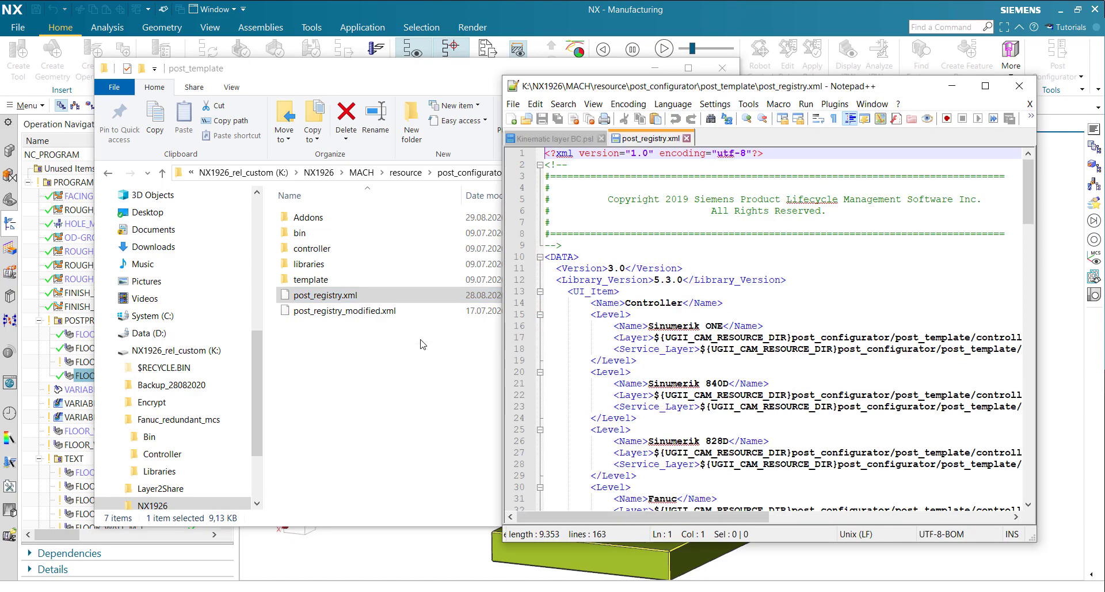
pyautogui.click(985, 87)
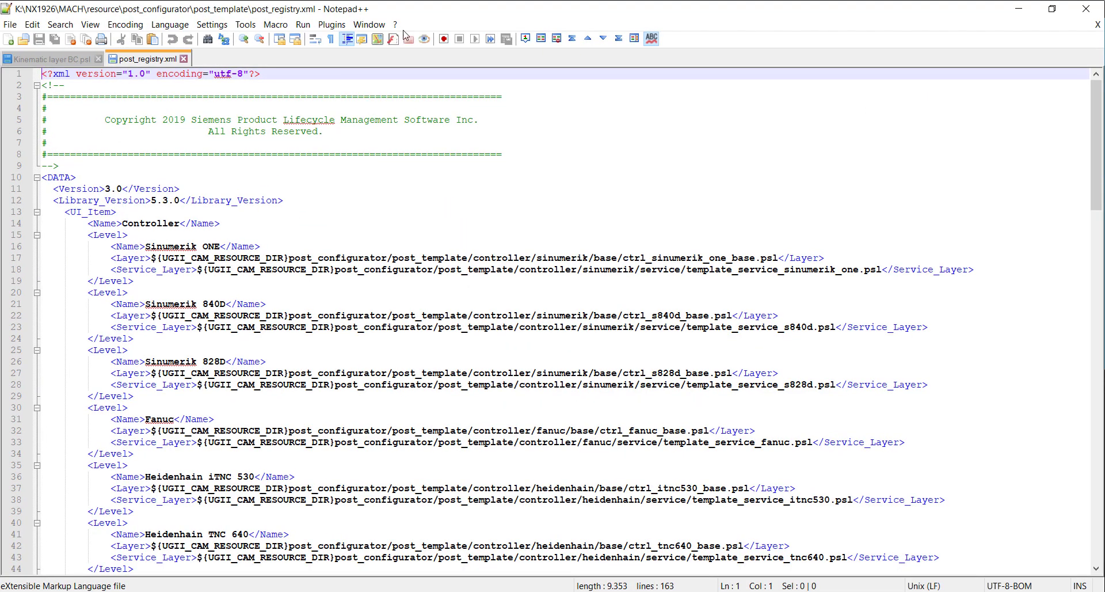
pyautogui.moveTo(427, 12); pyautogui.dragTo(787, 74)
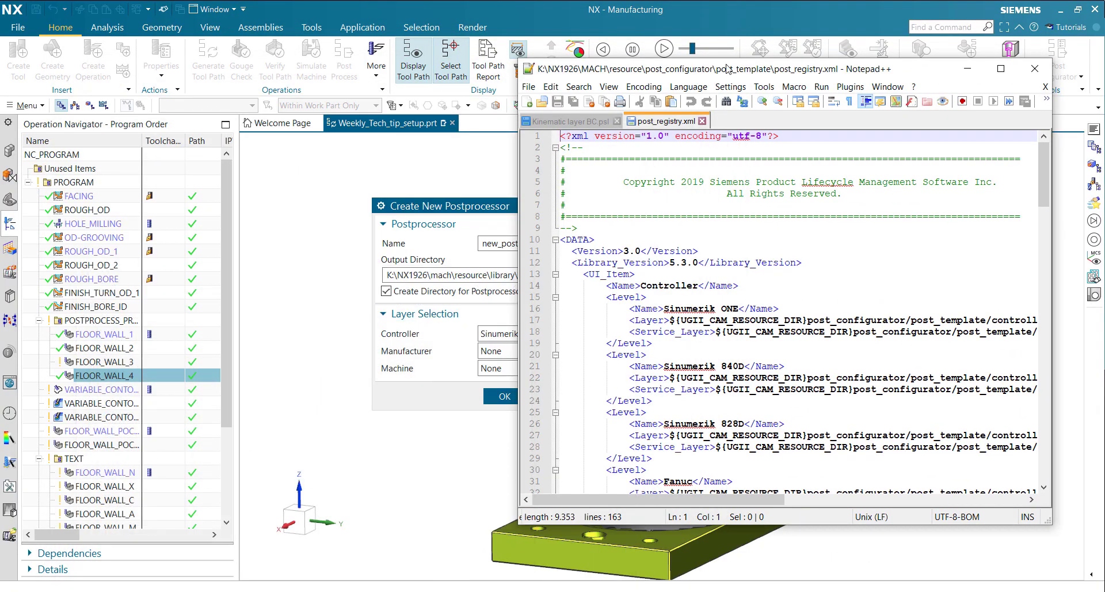
pyautogui.moveTo(728, 68); pyautogui.dragTo(788, 70)
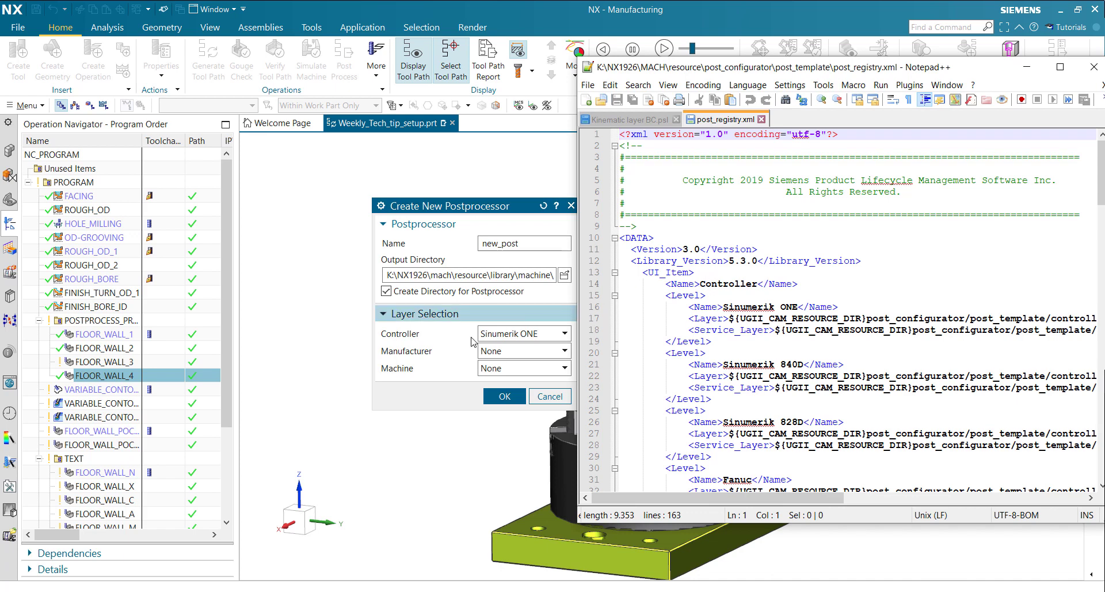
# - Examine the Controller, Manufacturer and Machine UI_Item sections of post_registry.xml against the layer selection options in the dialog
pyautogui.press('ctrl')
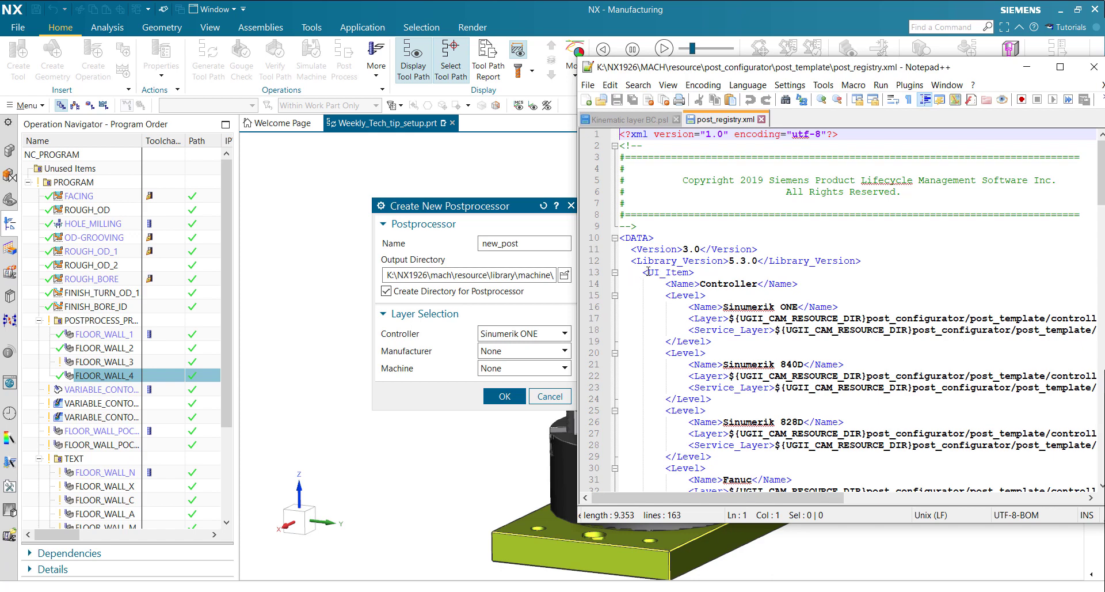
pyautogui.press('ctrl')
pyautogui.press('ctrl')
pyautogui.press('ctrl')
pyautogui.scroll(-3, 747, 373)
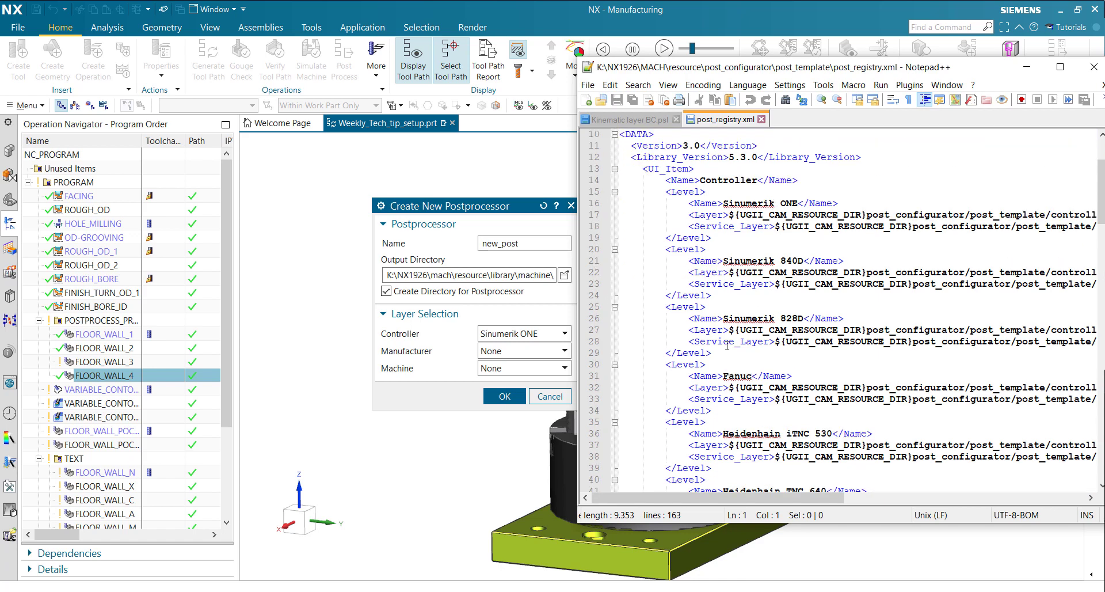
pyautogui.scroll(-3, 734, 337)
pyautogui.scroll(-8, 733, 338)
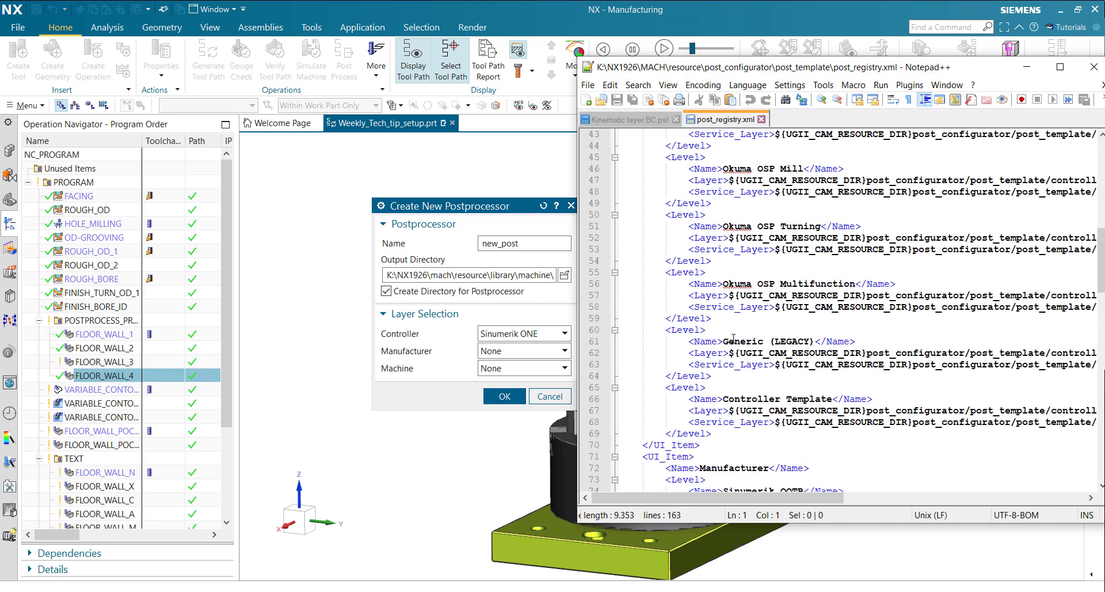
pyautogui.scroll(-6, 734, 277)
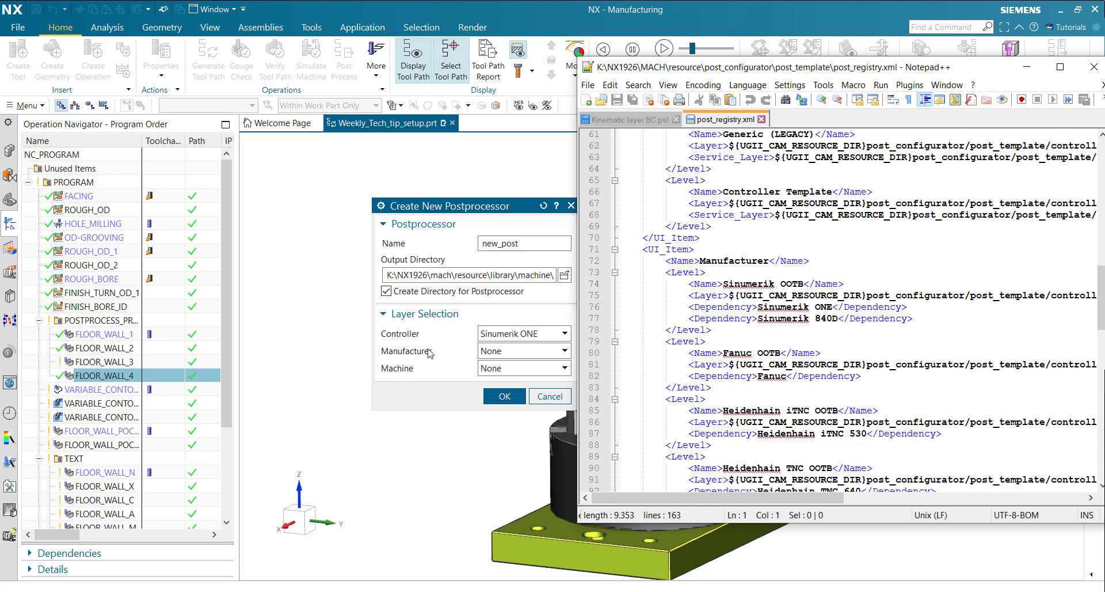
pyautogui.scroll(-9, 713, 256)
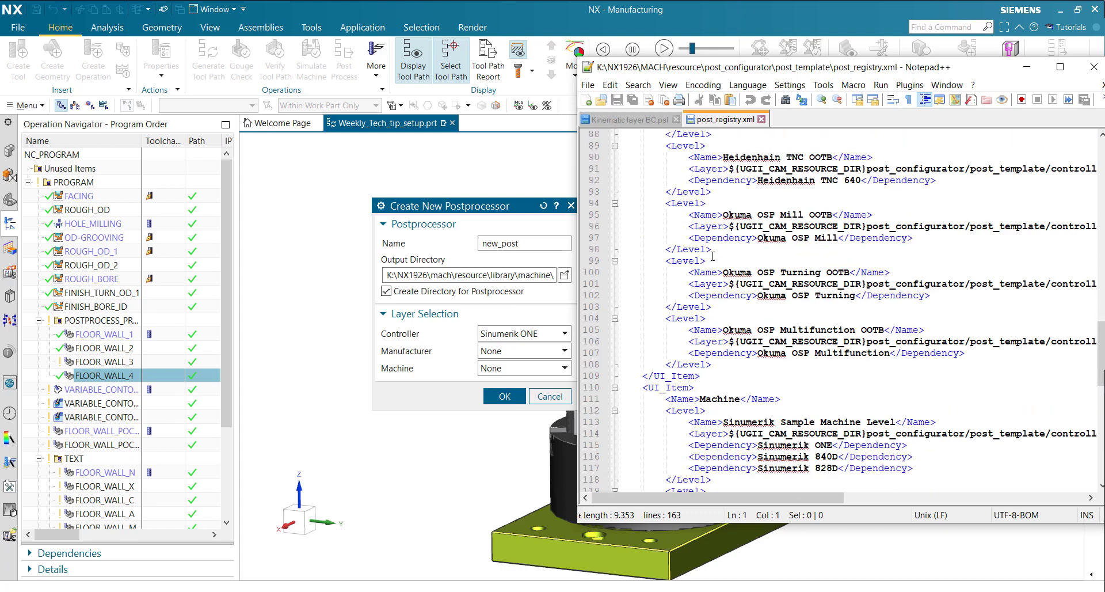
pyautogui.scroll(-3, 713, 256)
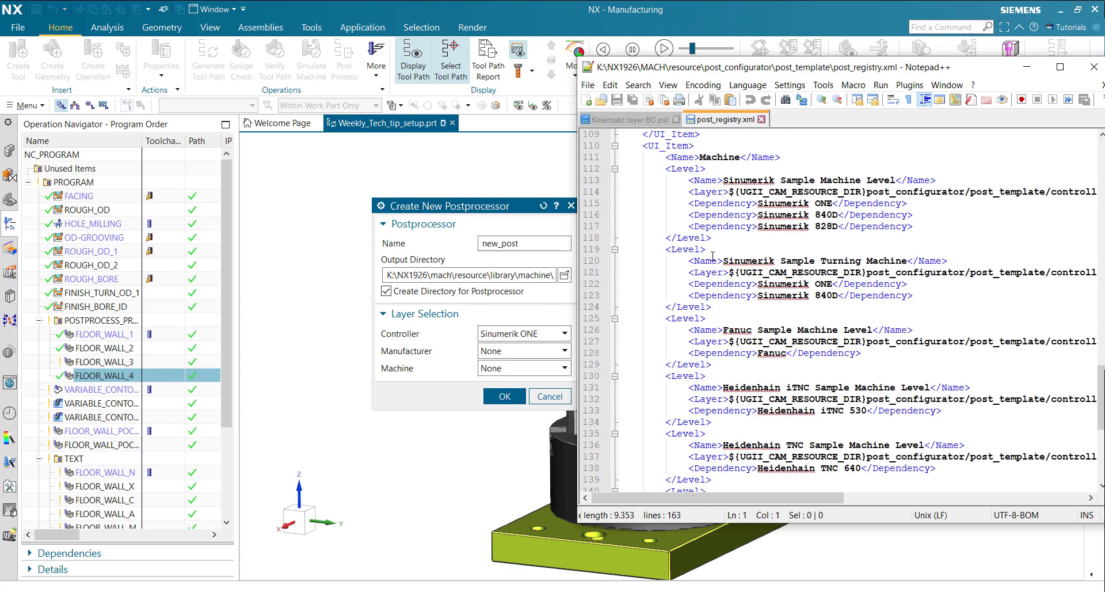
pyautogui.scroll(-8, 712, 255)
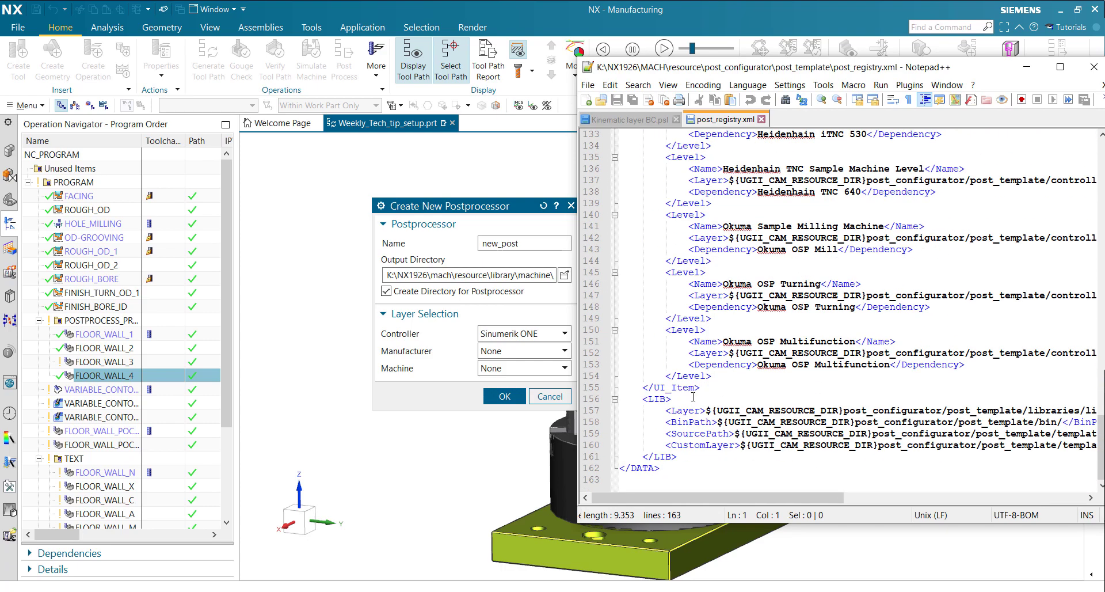
# - Duplicate the whole Machine UI_Item block in post_registry.xml, pasting the copy after the original and before the LIB section
pyautogui.moveTo(700, 388); pyautogui.dragTo(621, 283)
pyautogui.moveTo(624, 243)
pyautogui.mouseDown()
pyautogui.moveTo(629, 130)
pyautogui.moveTo(634, 295)
pyautogui.moveTo(612, 232)
pyautogui.mouseUp()
pyautogui.hotkey('ctrl', 'c')
pyautogui.scroll(-8, 707, 309)
pyautogui.scroll(-3, 708, 323)
pyautogui.click(714, 390)
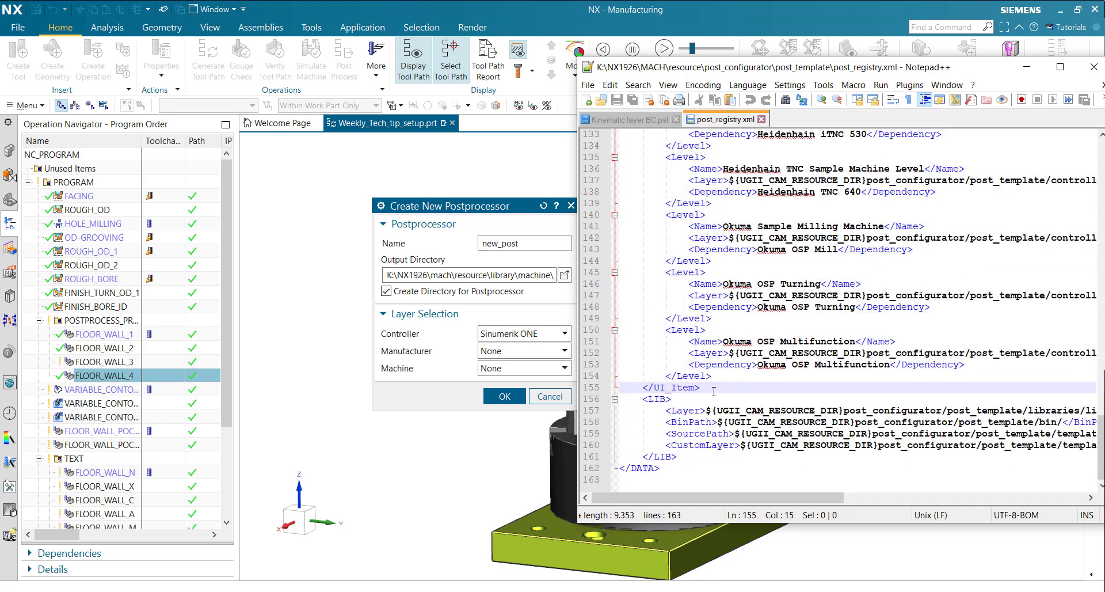
pyautogui.press('Return')
pyautogui.hotkey('ctrl', 'v')
pyautogui.scroll(3, 737, 364)
pyautogui.scroll(2, 737, 364)
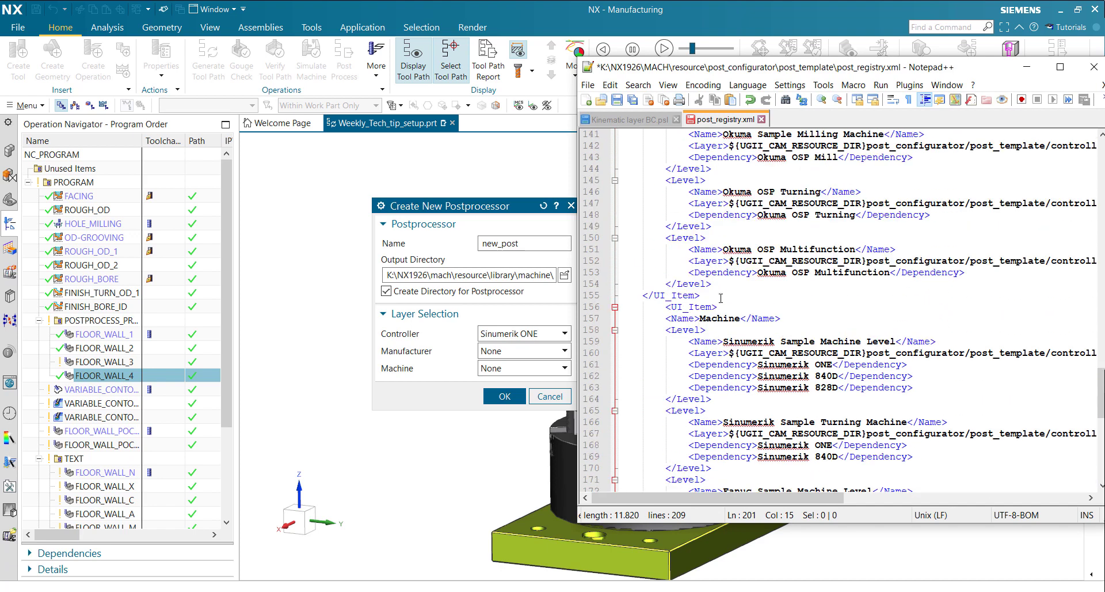
# - Rename the duplicated Machine UI_Item in post_registry.xml to Kinematic Configuration
pyautogui.moveTo(741, 318); pyautogui.dragTo(699, 318)
pyautogui.write('Kinematic ')
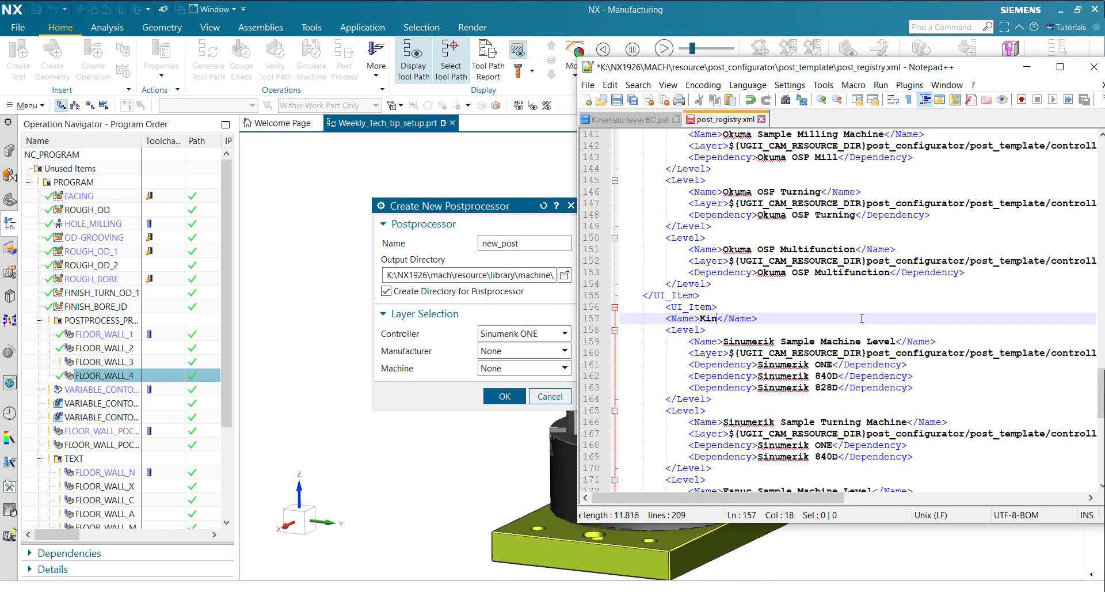
pyautogui.write('Configuration')
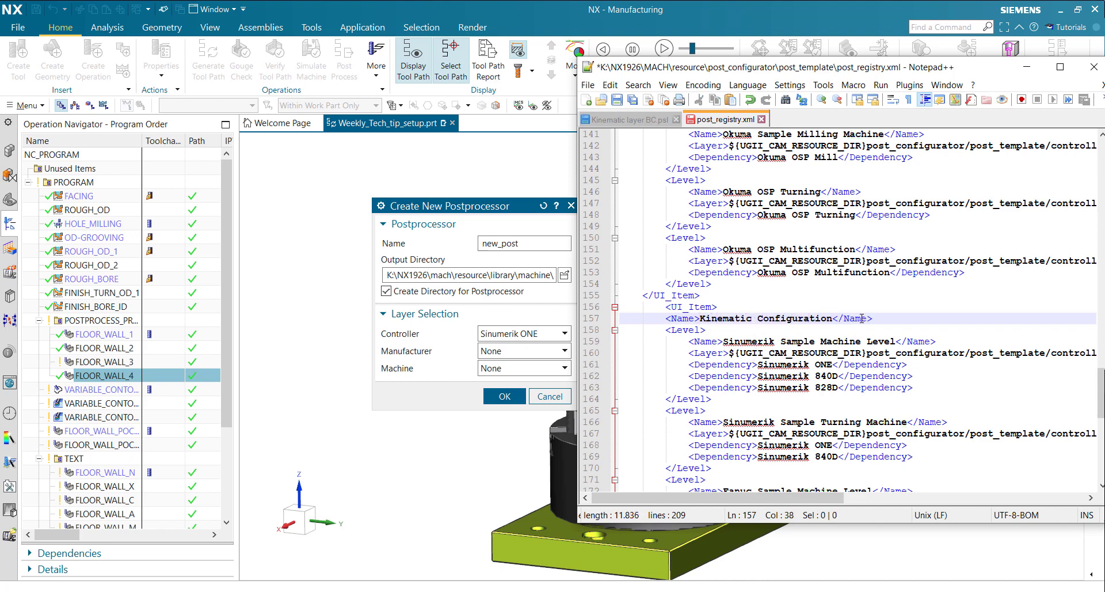
# - Delete every Level entry after Sinumerik Sample Machine Level from the Kinematic Configuration block, leaving no blank line behind
pyautogui.scroll(-4, 757, 328)
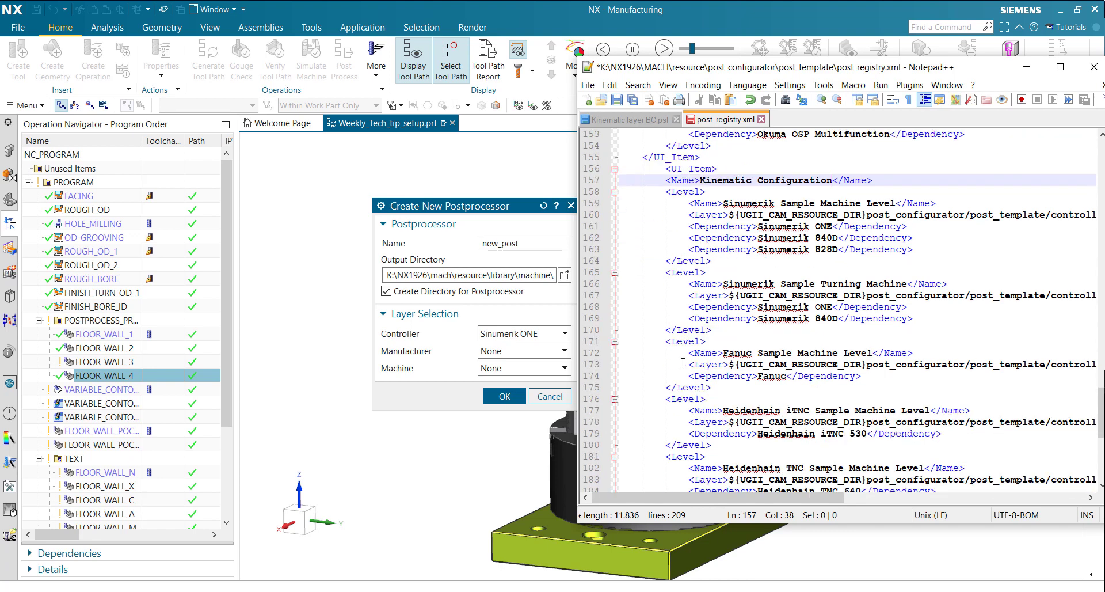
pyautogui.scroll(-8, 673, 273)
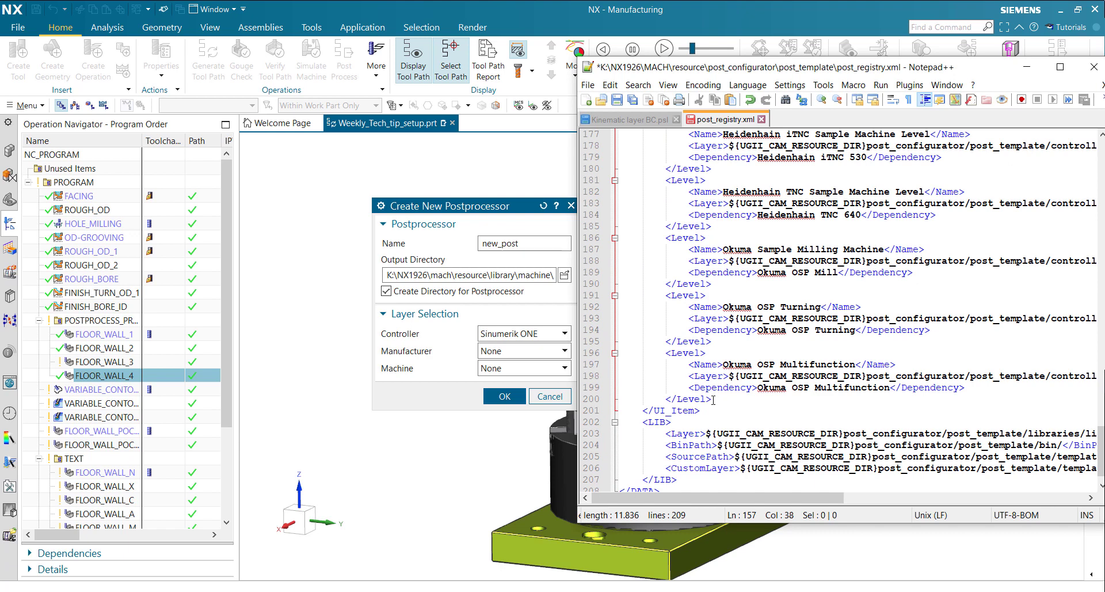
pyautogui.moveTo(712, 398); pyautogui.dragTo(627, 283)
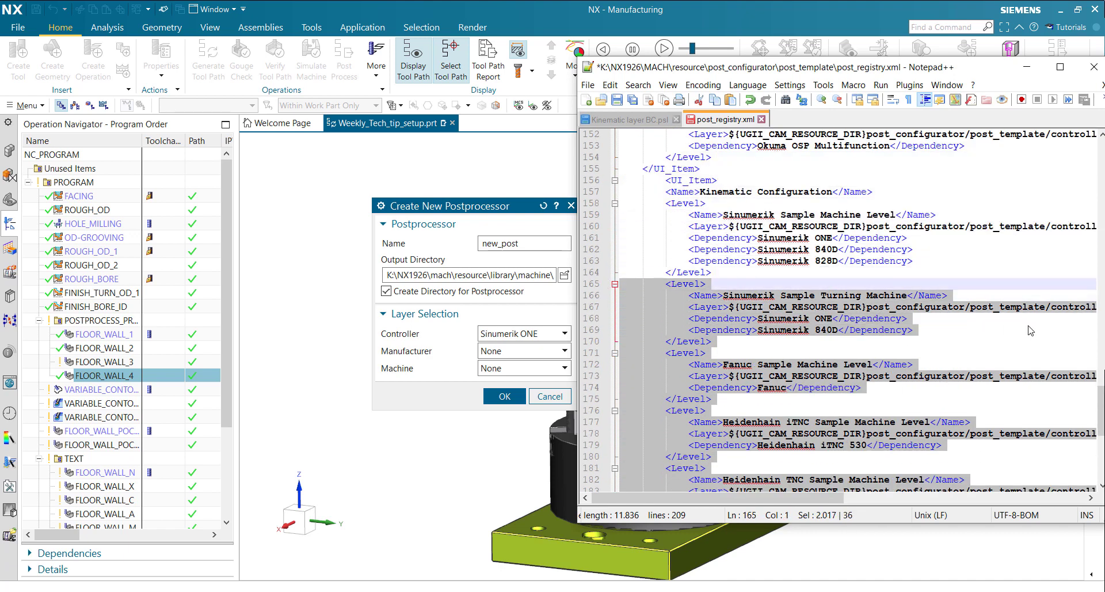
pyautogui.press('Delete')
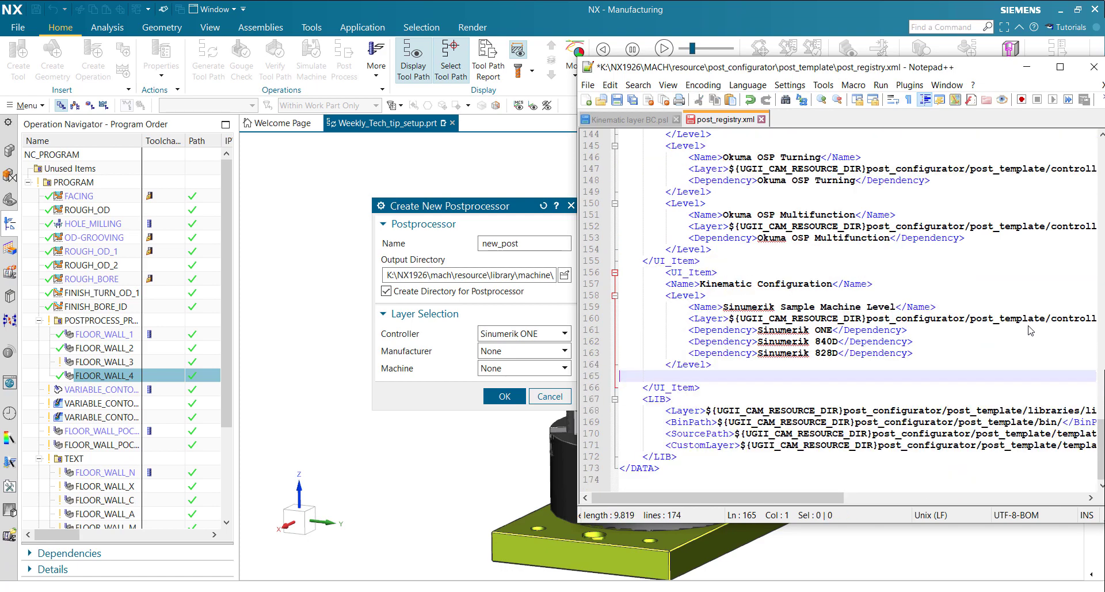
pyautogui.press('BackSpace')
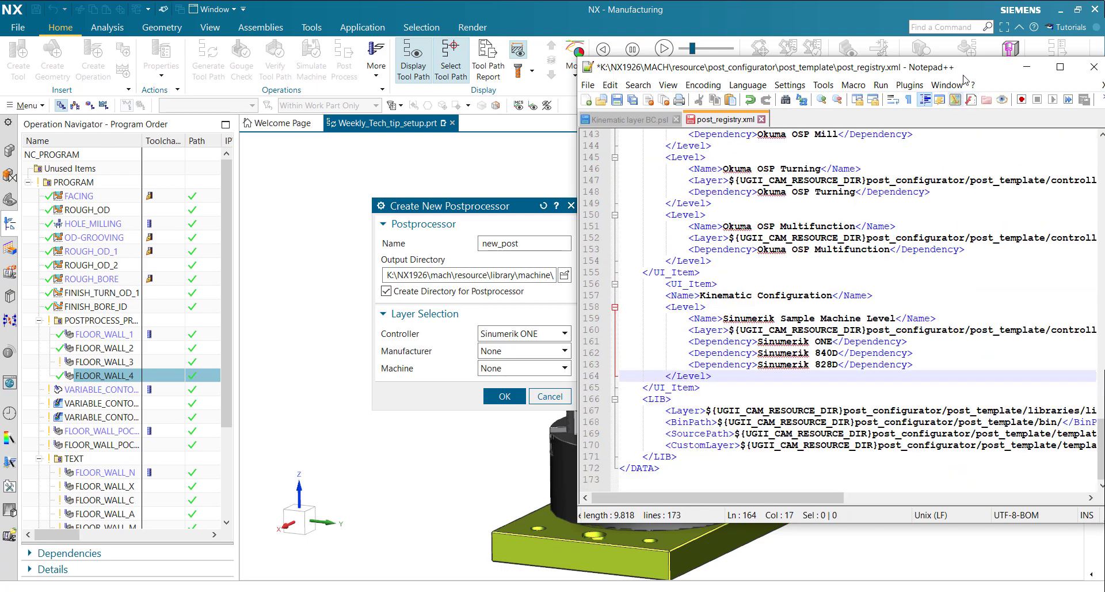
# - Widen the Notepad++ window to show full layer paths and rename the remaining Kinematic Configuration level to Kinematic BC DualTable
pyautogui.moveTo(985, 72); pyautogui.dragTo(400, 99)
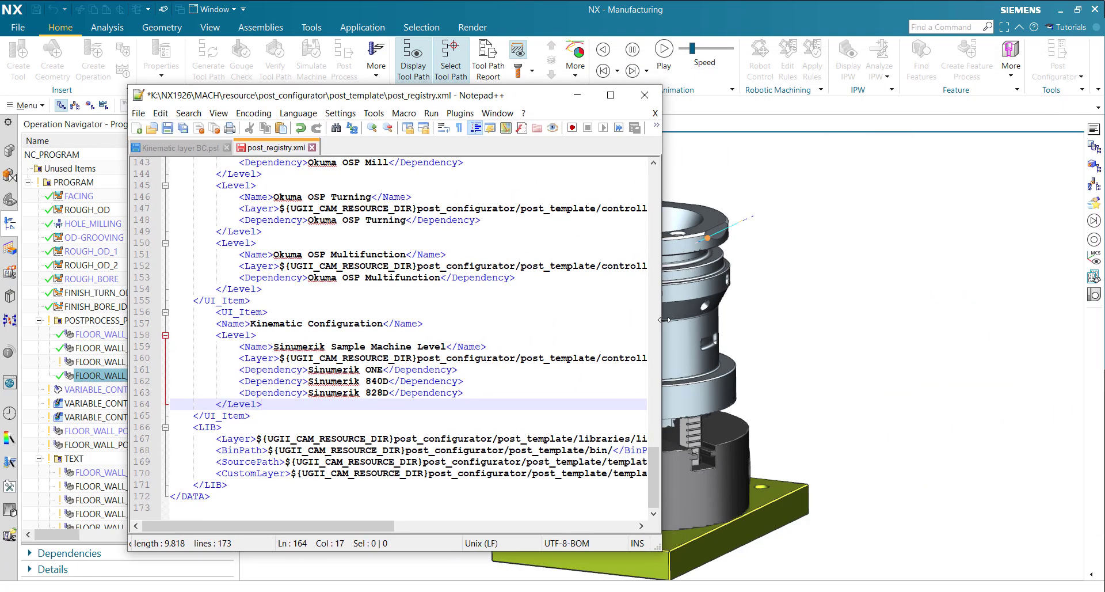
pyautogui.moveTo(717, 310); pyautogui.dragTo(1071, 311)
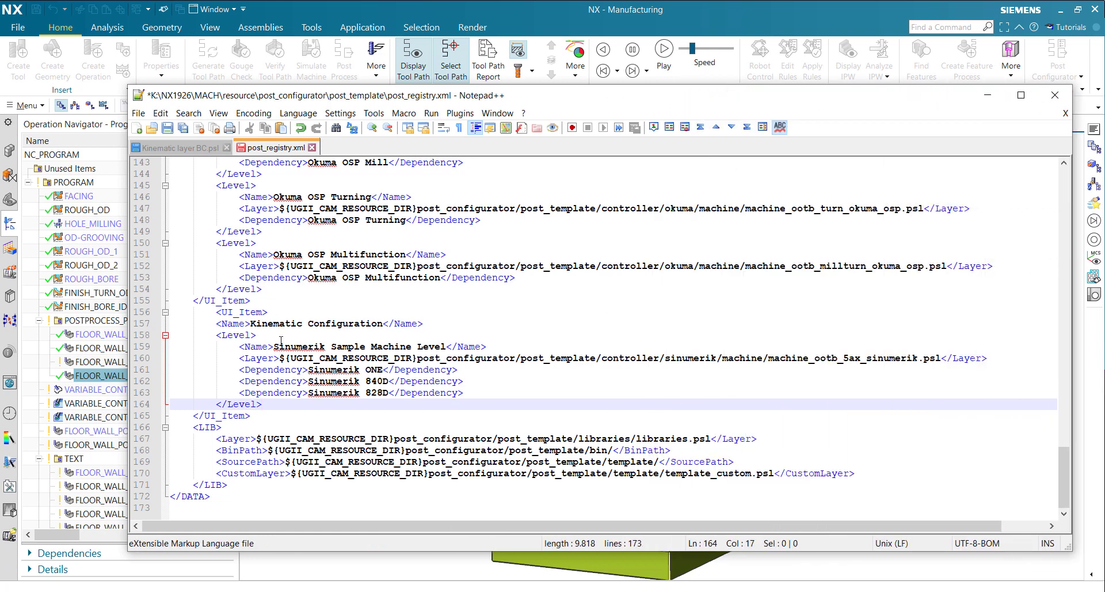
pyautogui.moveTo(274, 346); pyautogui.dragTo(447, 346)
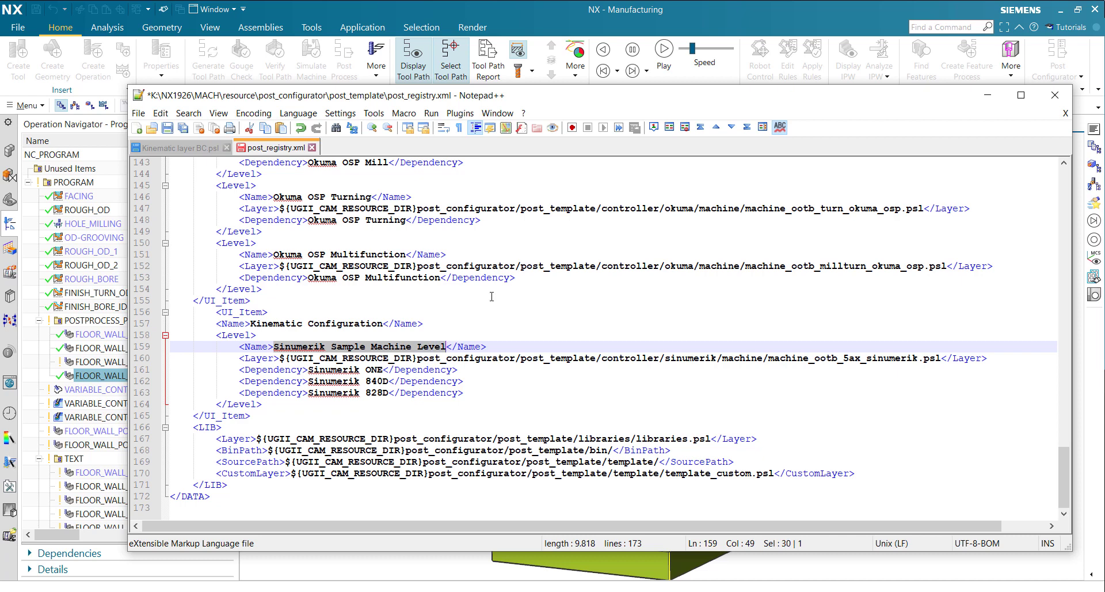
pyautogui.write('Kinema')
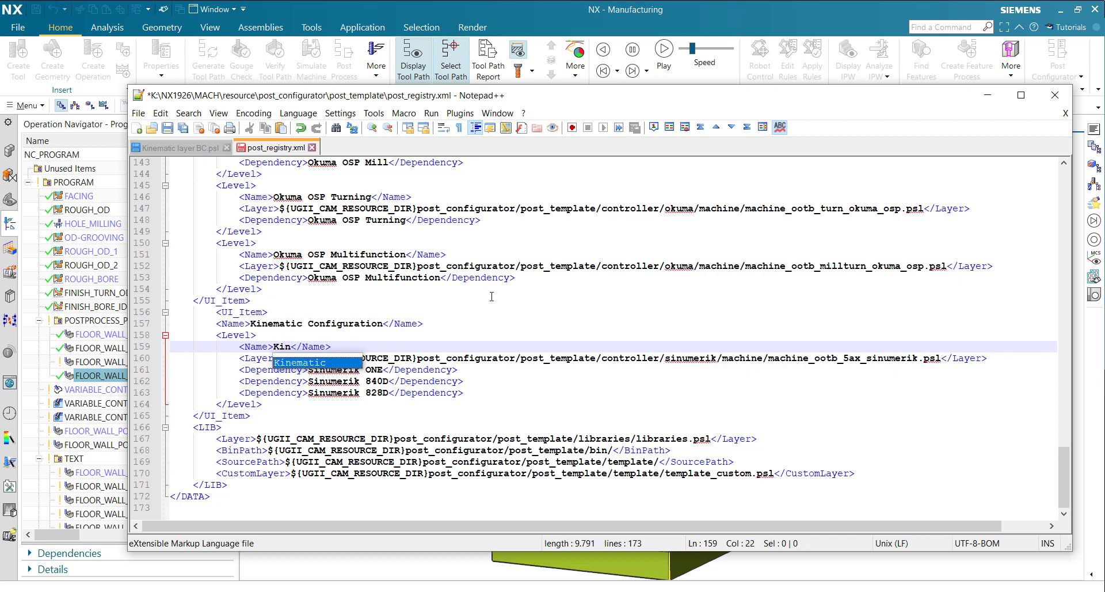
pyautogui.write('tic ')
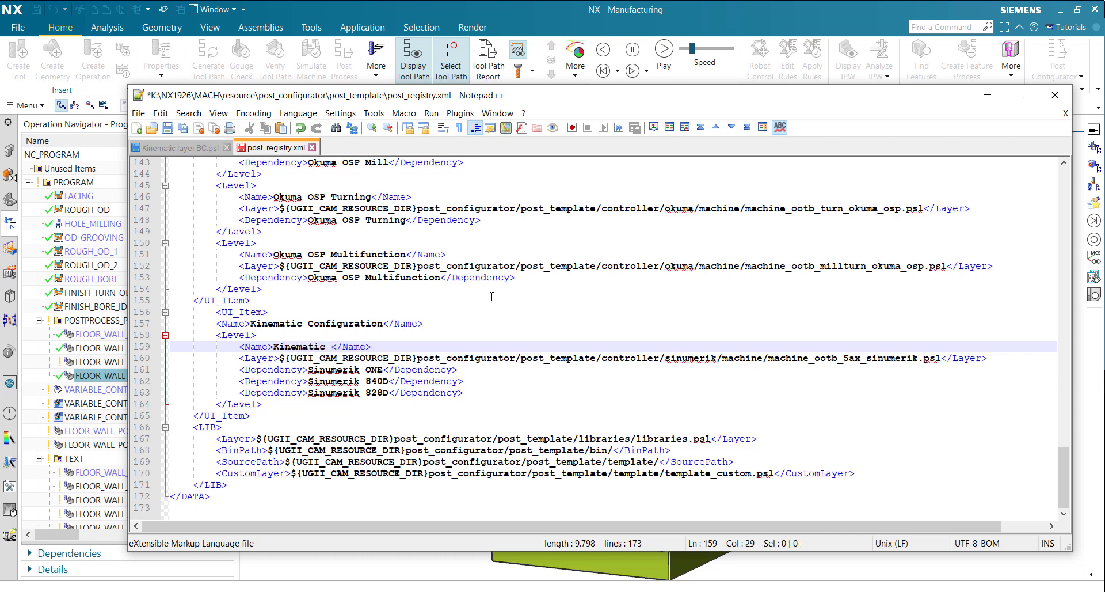
pyautogui.write('BC DualTable')
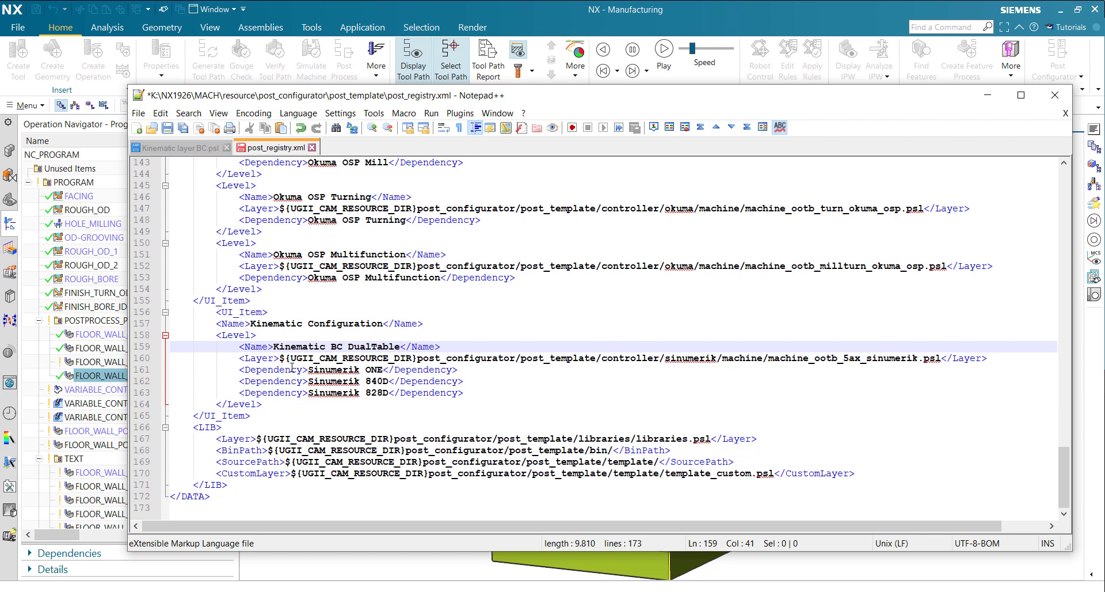
# - Switch to the post_template folder in File Explorer, open Addons\Kinematic\Kinematic layer BC and place its window below the XML's Layer line
pyautogui.click(252, 358)
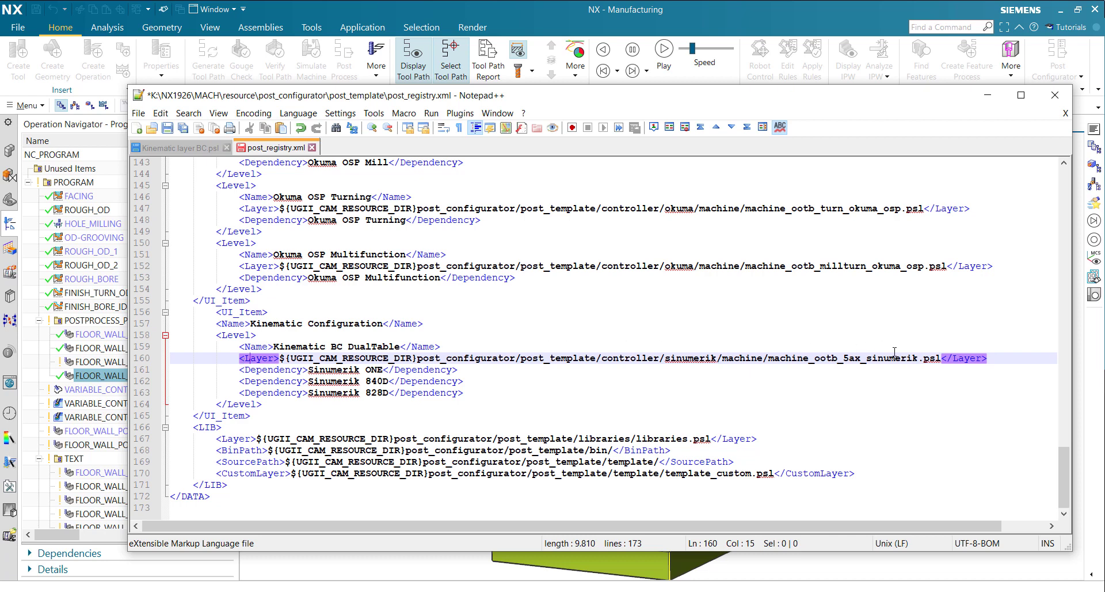
pyautogui.click(115, 591)
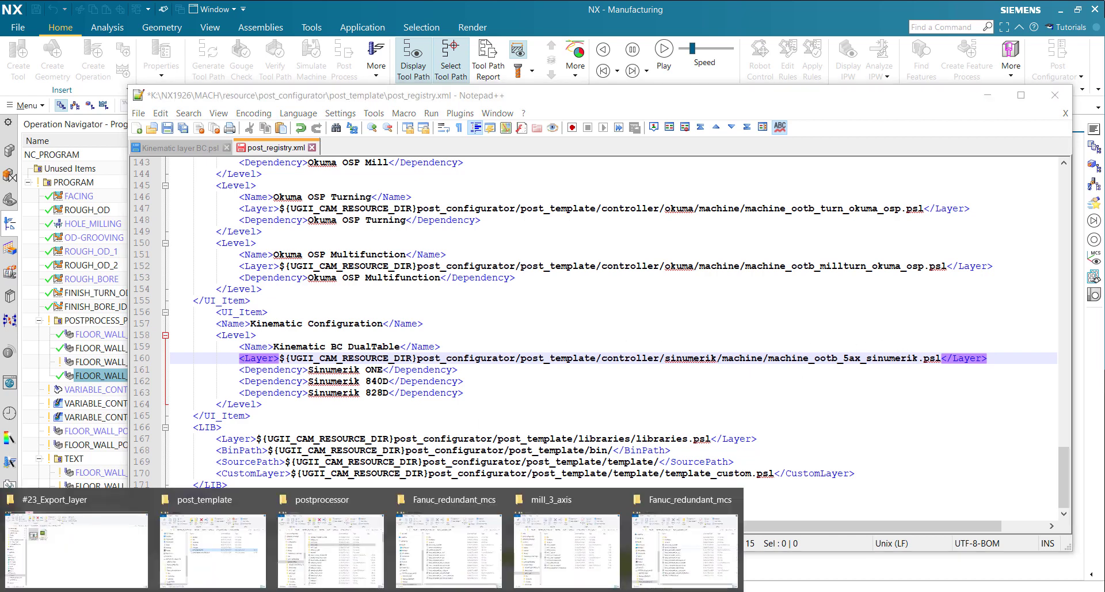
pyautogui.click(213, 550)
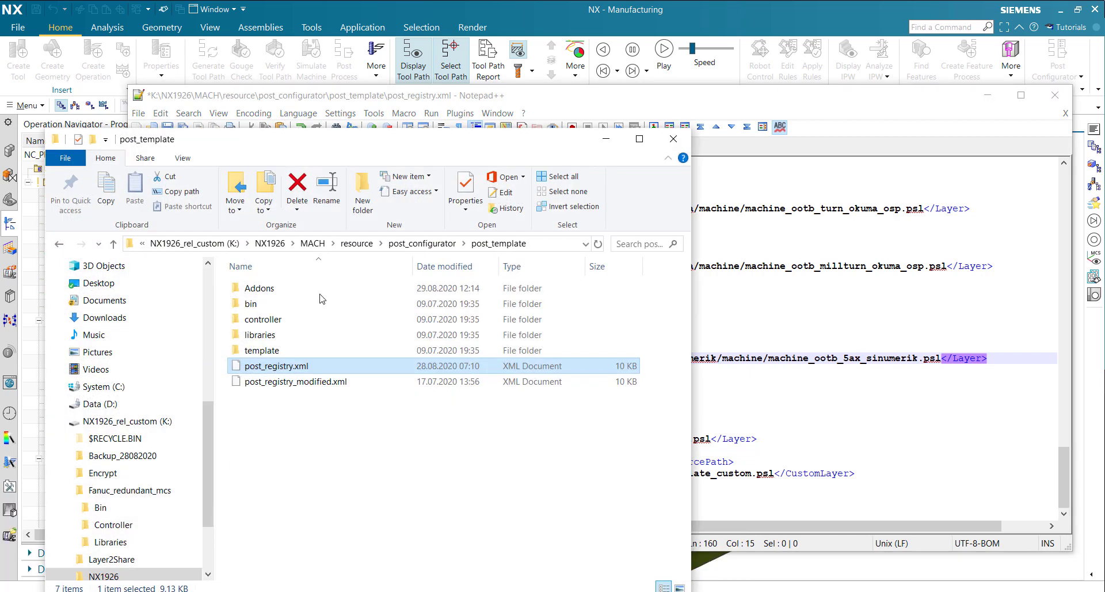
pyautogui.click(268, 290)
pyautogui.doubleClick(269, 288)
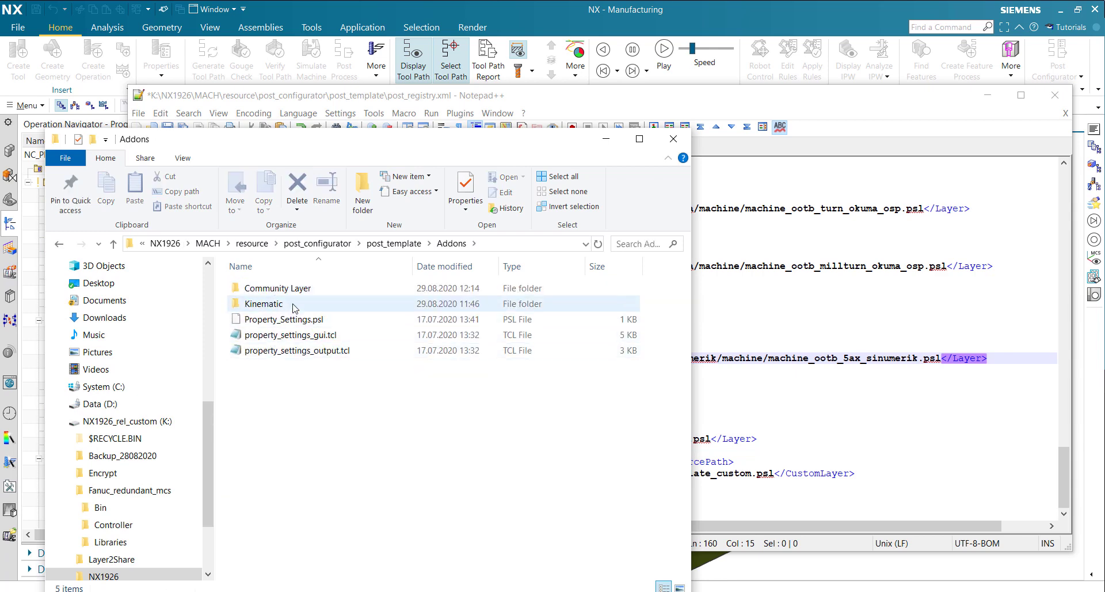
pyautogui.doubleClick(292, 305)
pyautogui.doubleClick(303, 295)
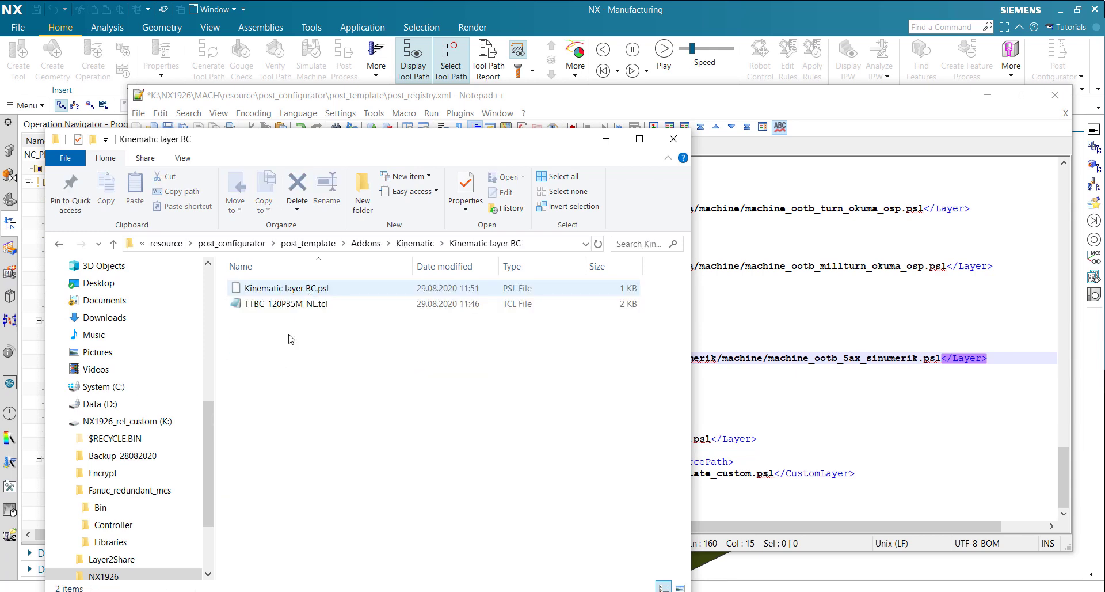
pyautogui.click(322, 287)
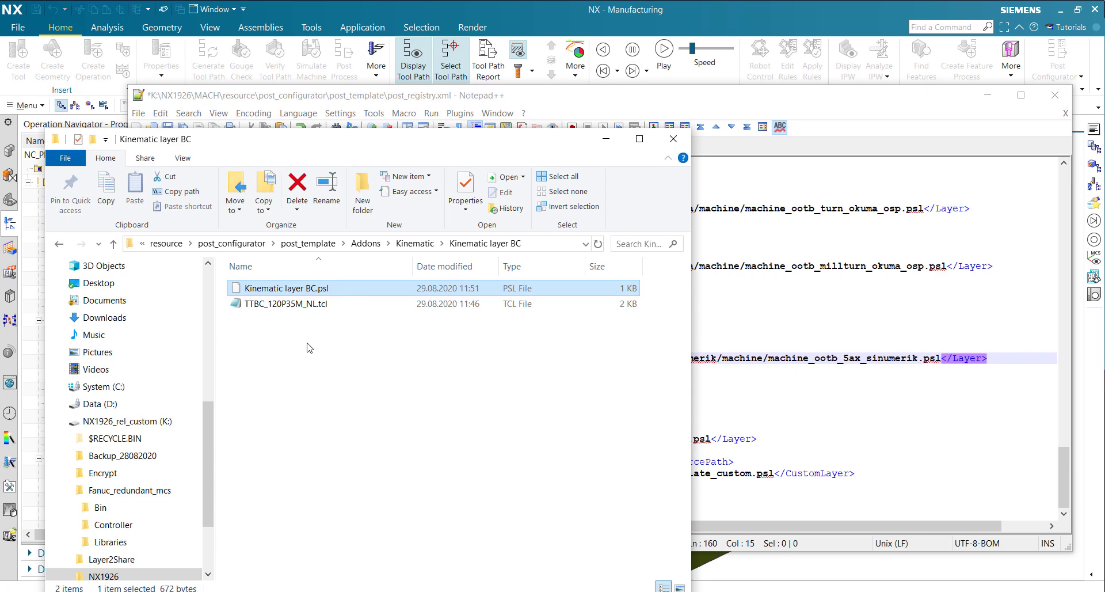
pyautogui.moveTo(510, 139); pyautogui.dragTo(553, 379)
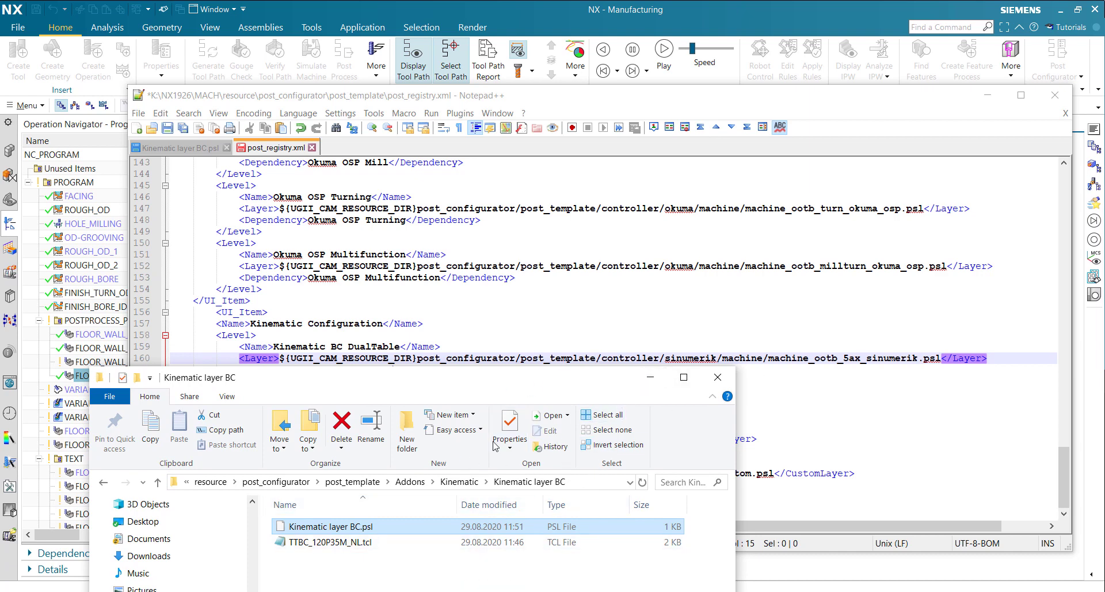
# - Copy the folder path Addons\Kinematic\Kinematic layer BC and paste it into the new level's Layer path after post_template/, keeping the .psl extension
pyautogui.click(592, 482)
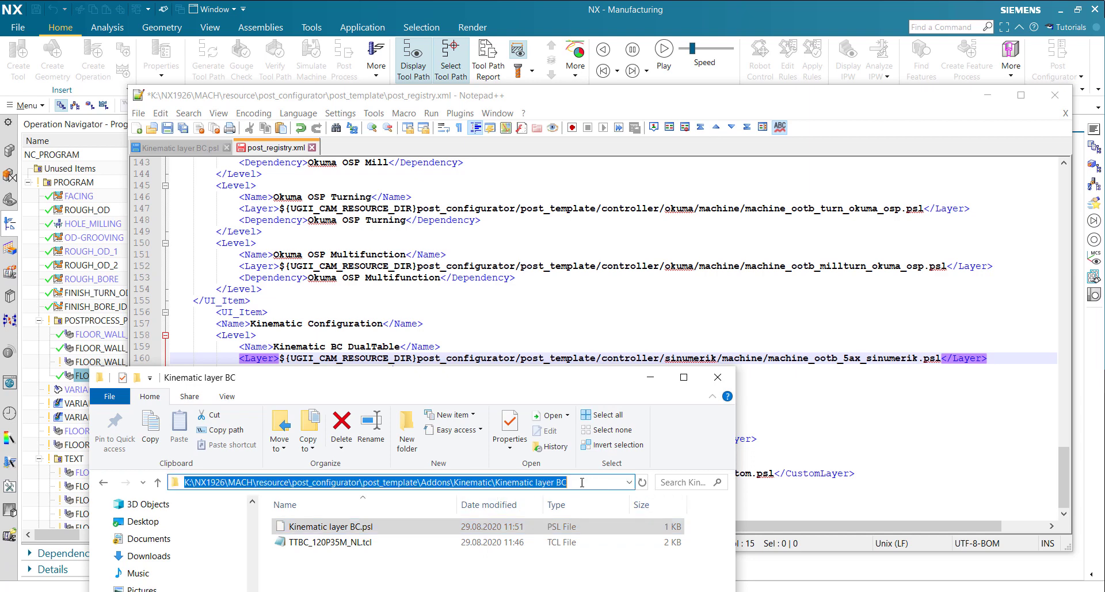
pyautogui.click(593, 480)
pyautogui.moveTo(575, 481); pyautogui.dragTo(422, 485)
pyautogui.hotkey('ctrl', 'c')
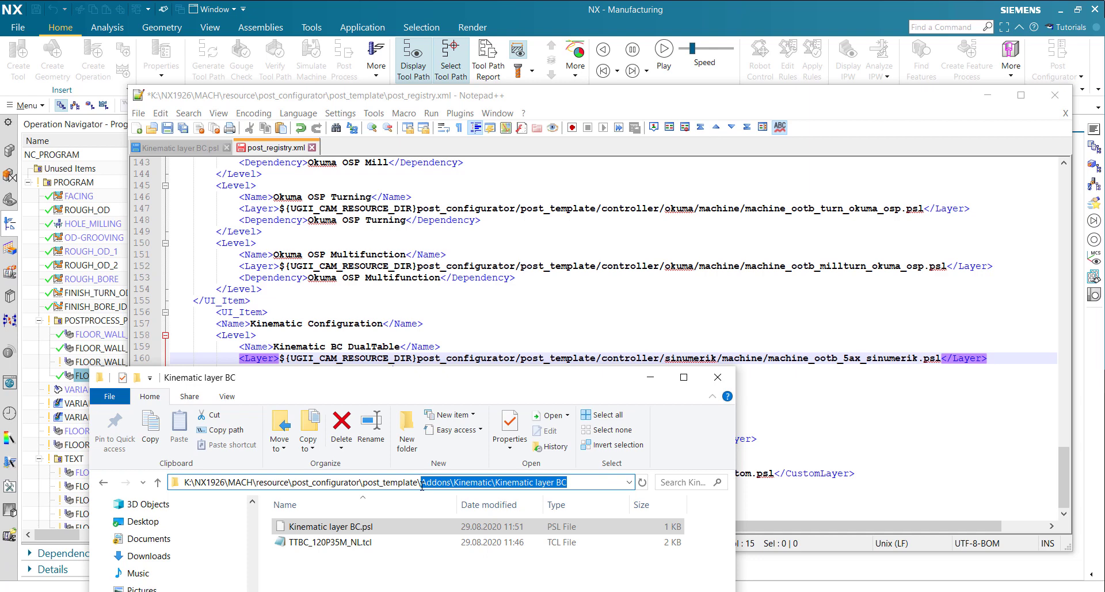
pyautogui.click(604, 357)
pyautogui.moveTo(602, 357); pyautogui.dragTo(919, 357)
pyautogui.hotkey('ctrl', 'v')
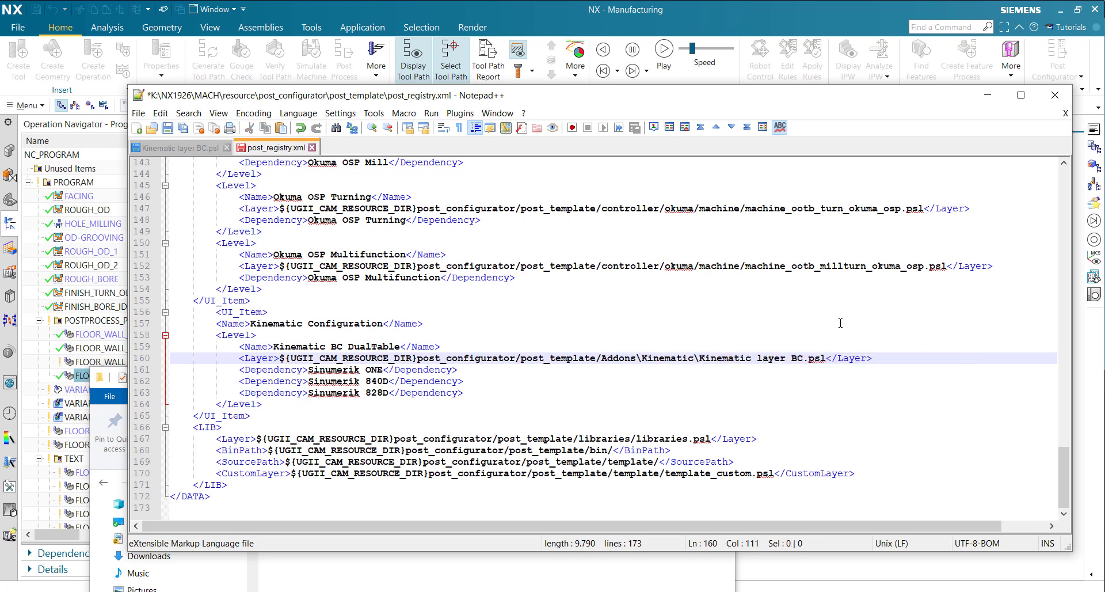
# - Change both backslashes in the pasted Layer path to forward slashes and add a slash after Kinematic layer BC
pyautogui.click(640, 357)
pyautogui.press('BackSpace')
pyautogui.write('/')
pyautogui.press('Right')
pyautogui.press('Right')
pyautogui.press('Right')
pyautogui.press('Right')
pyautogui.press('Right')
pyautogui.press('Right')
pyautogui.press('Right')
pyautogui.press('Right')
pyautogui.press('BackSpace')
pyautogui.write('/')
pyautogui.press('Right')
pyautogui.press('Right')
pyautogui.press('Right')
pyautogui.press('Right')
pyautogui.press('Right')
pyautogui.press('Right')
pyautogui.press('Right')
pyautogui.press('Right')
pyautogui.press('Right')
pyautogui.press('Right')
pyautogui.press('Right')
pyautogui.press('Right')
pyautogui.press('Right')
pyautogui.press('Right')
pyautogui.press('Right')
pyautogui.press('Right')
pyautogui.write('/')
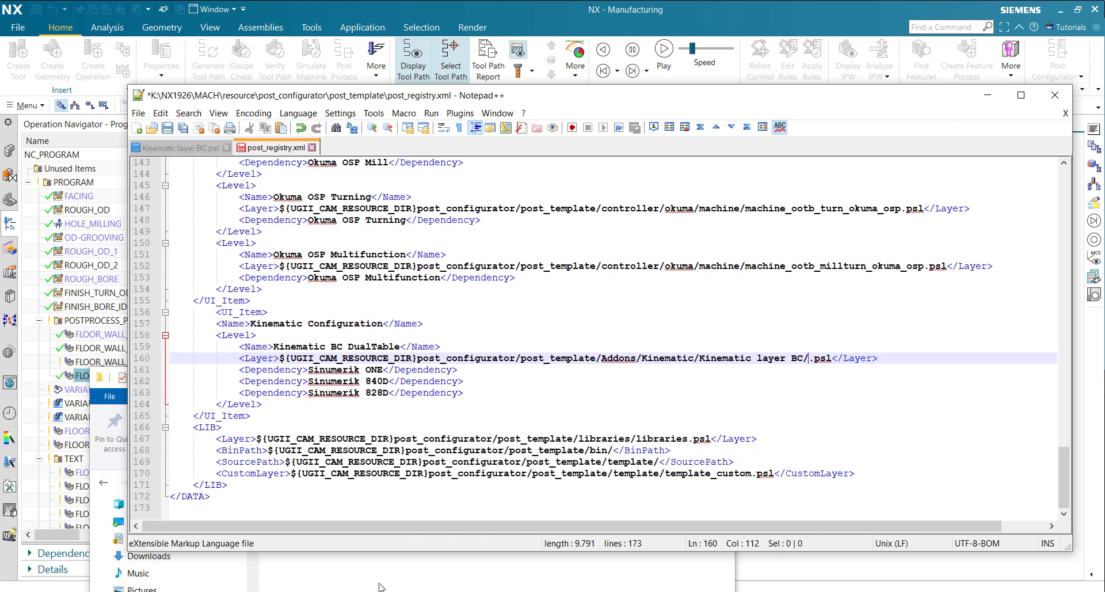
# - Copy the base name of Kinematic layer BC.psl from File Explorer and insert it before .psl in the new Layer path
pyautogui.click(345, 589)
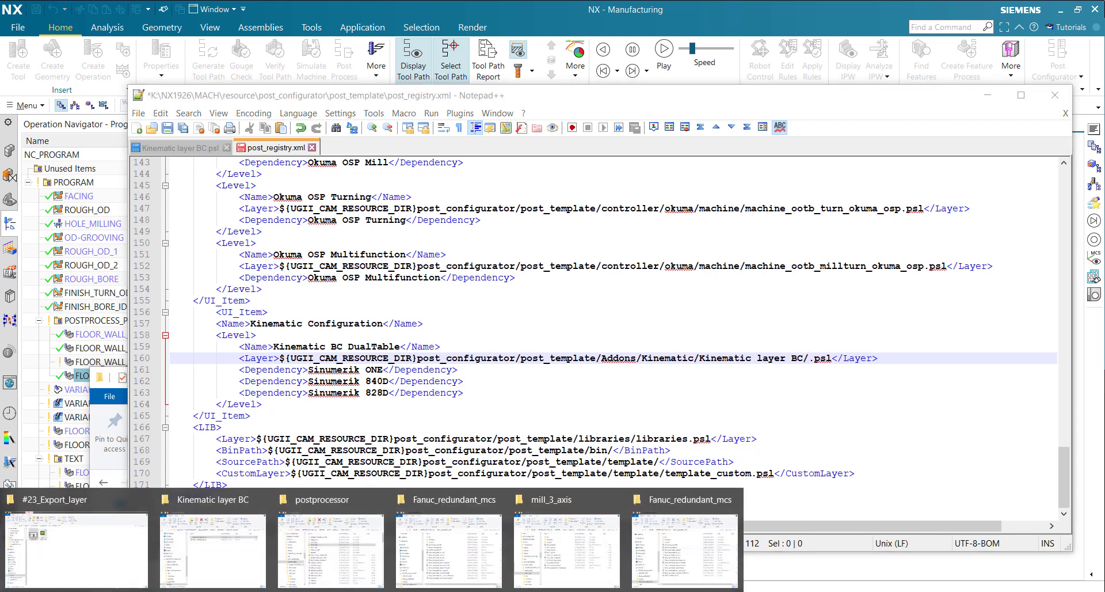
pyautogui.click(233, 549)
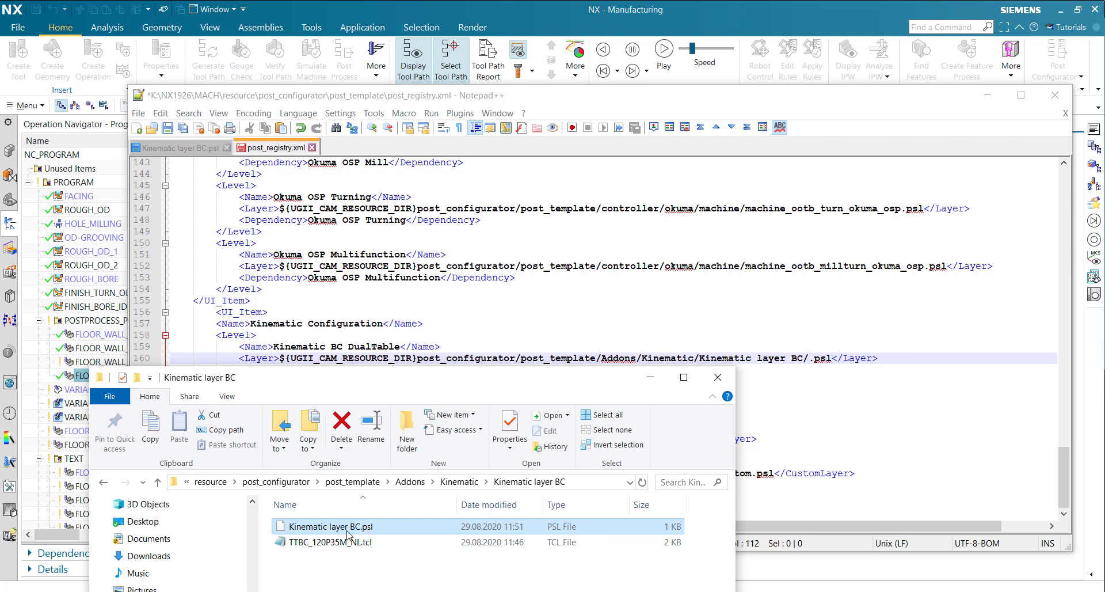
pyautogui.click(347, 529)
pyautogui.hotkey('ctrl', 'c')
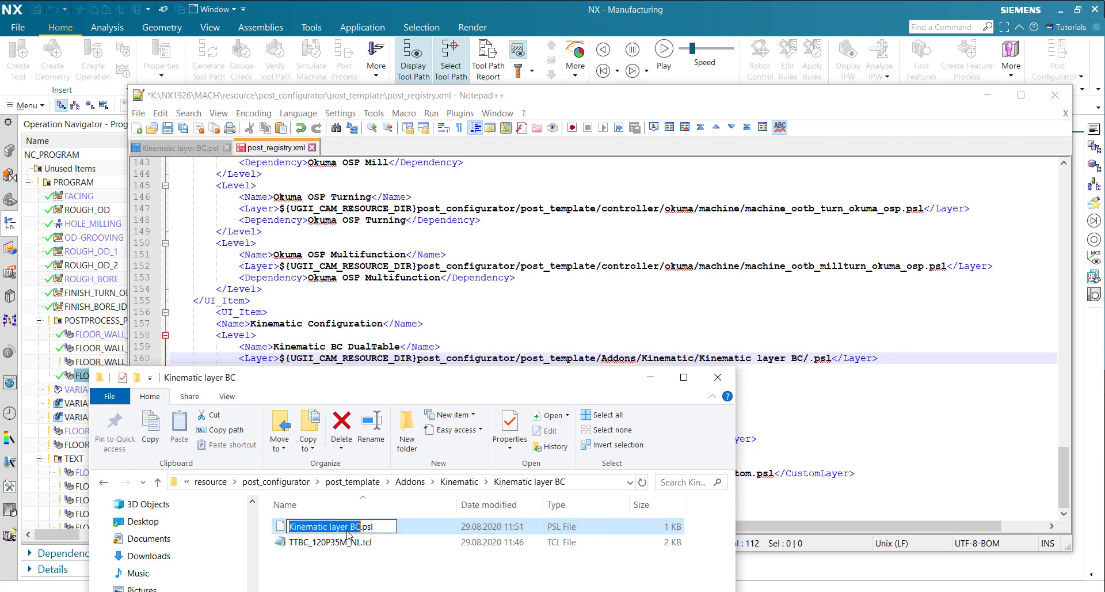
pyautogui.click(371, 566)
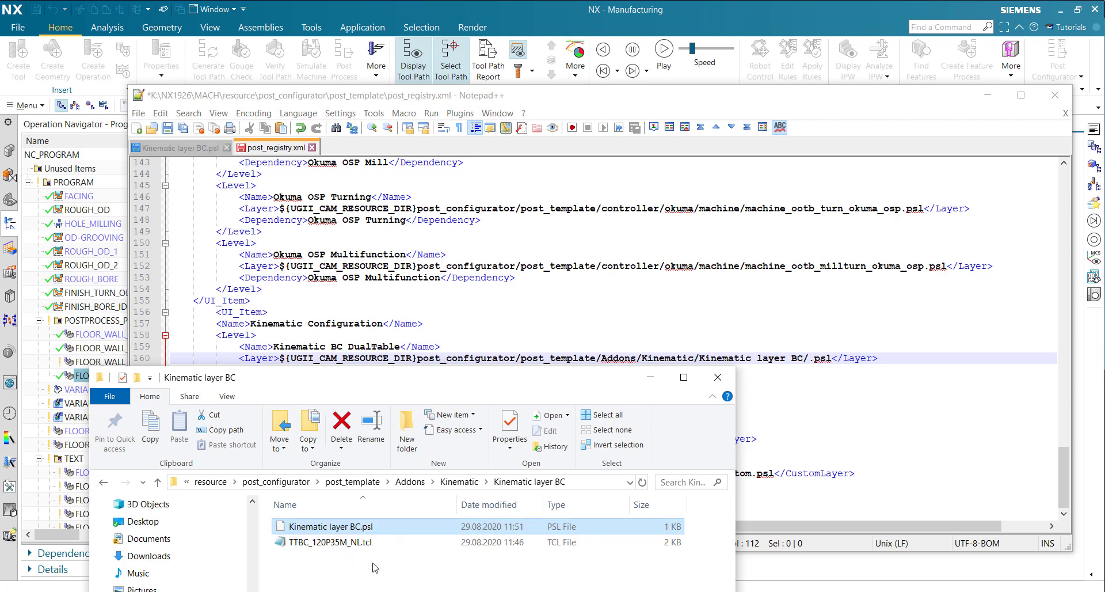
pyautogui.click(807, 358)
pyautogui.hotkey('ctrl', 'v')
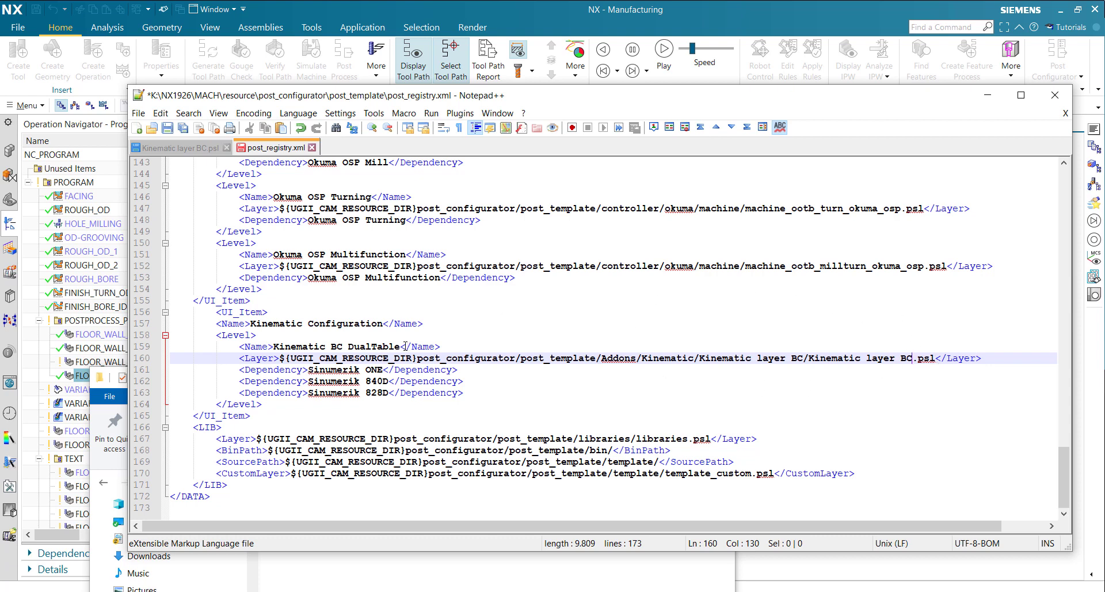
# - Remove the Sinumerik ONE, 840D and 828D Dependency lines from the Kinematic BC DualTable level and save post_registry.xml
pyautogui.click(284, 371)
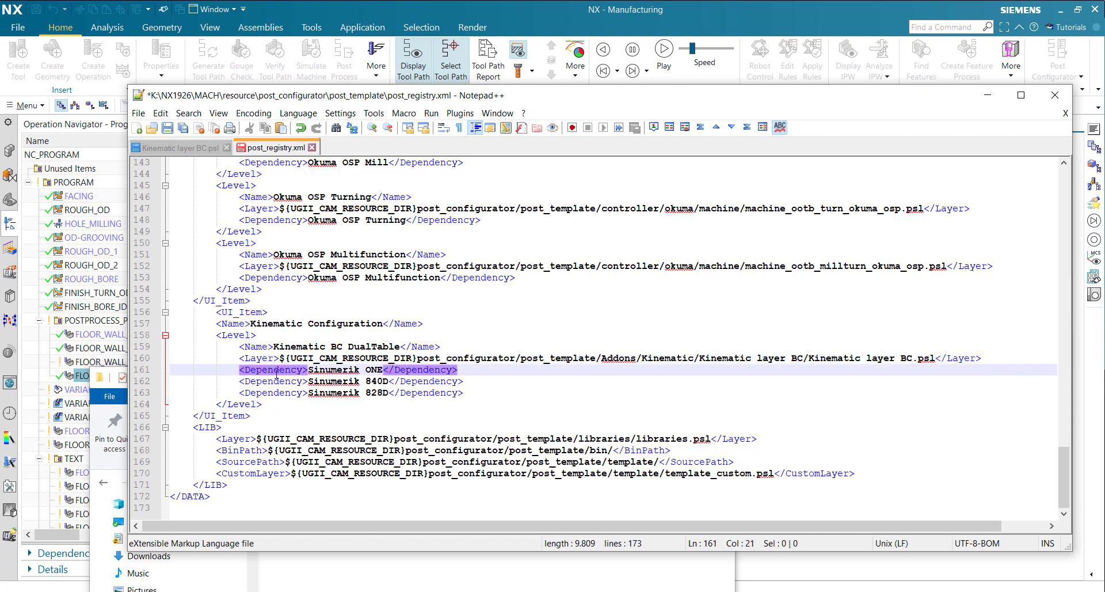
pyautogui.click(276, 374)
pyautogui.moveTo(599, 95); pyautogui.dragTo(676, 93)
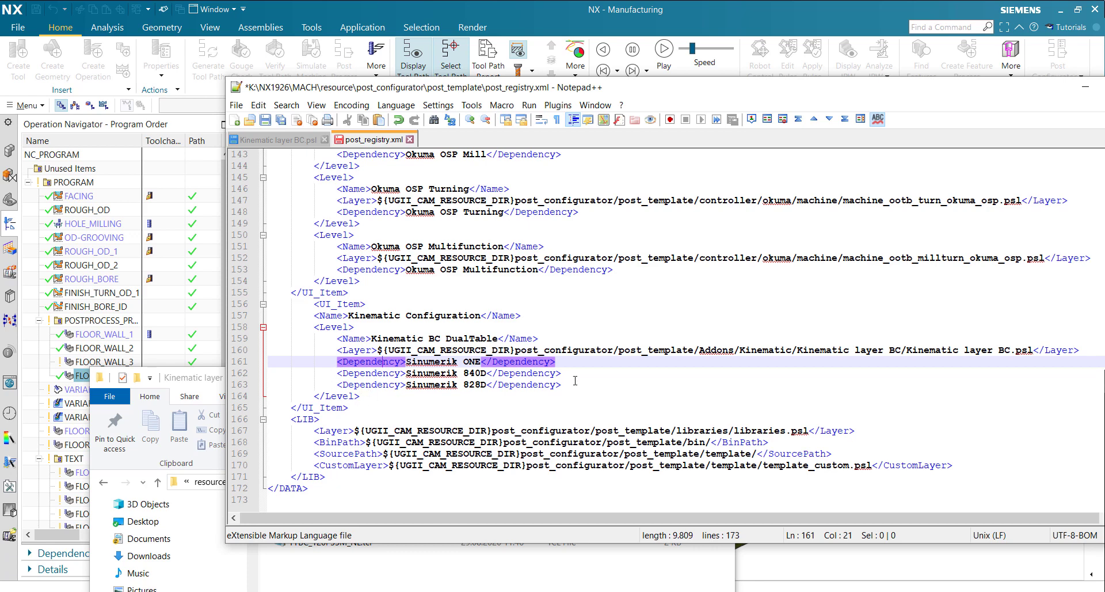
pyautogui.moveTo(575, 381); pyautogui.dragTo(264, 364)
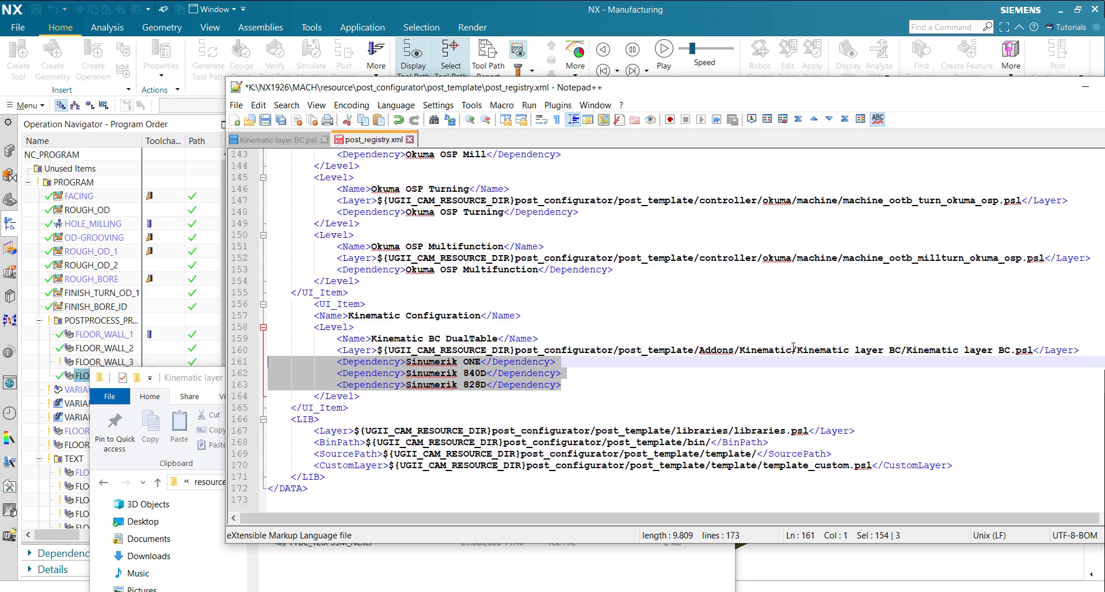
pyautogui.press('BackSpace')
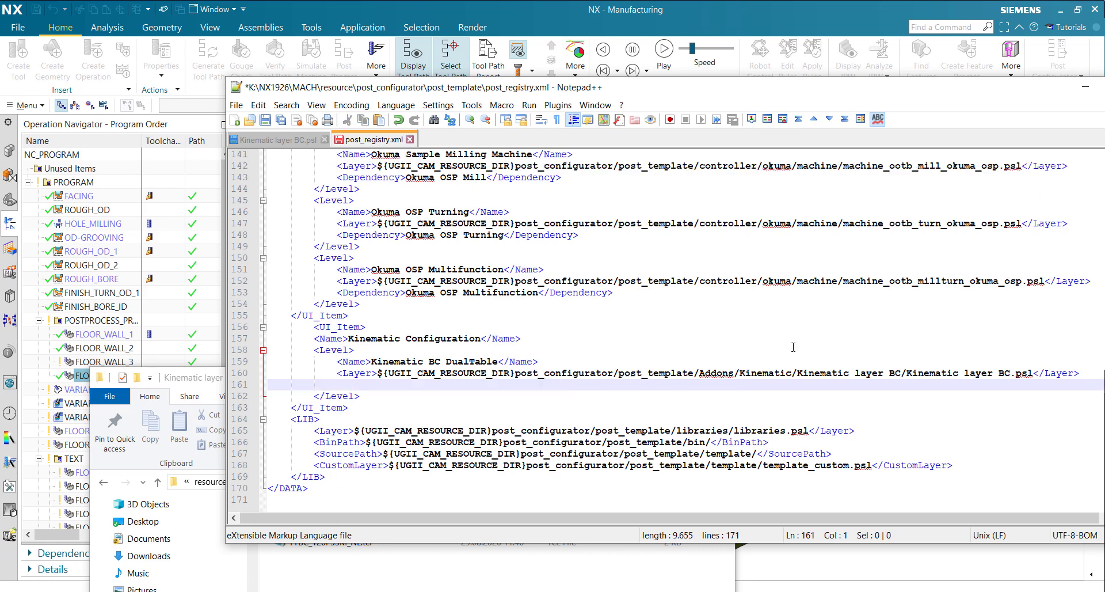
pyautogui.press('BackSpace')
pyautogui.hotkey('ctrl', 's')
# - Switch back to NX and cancel the open Create New Postprocessor dialog
pyautogui.click(391, 8)
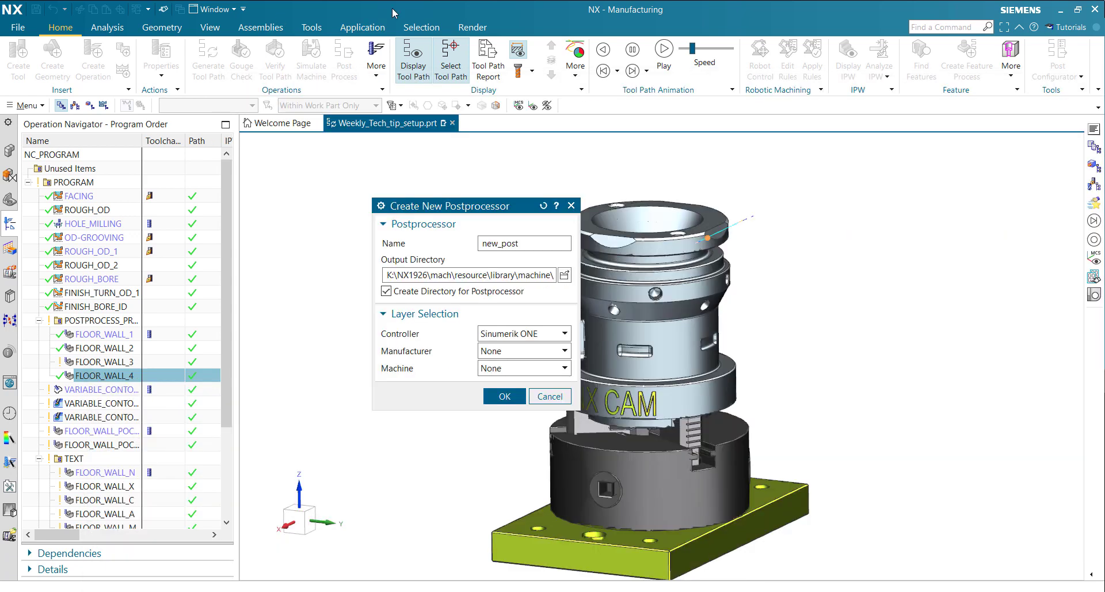
pyautogui.click(561, 399)
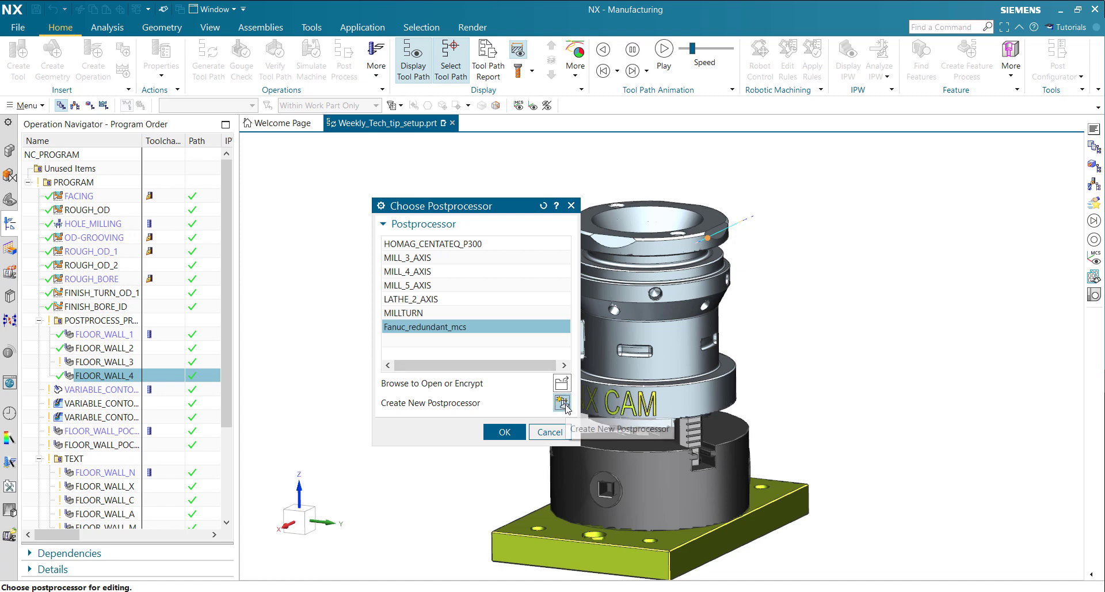
# - Start creating a new postprocessor and check the Kinematic Configuration choices for the Sinumerik ONE and Fanuc controllers
pyautogui.click(561, 403)
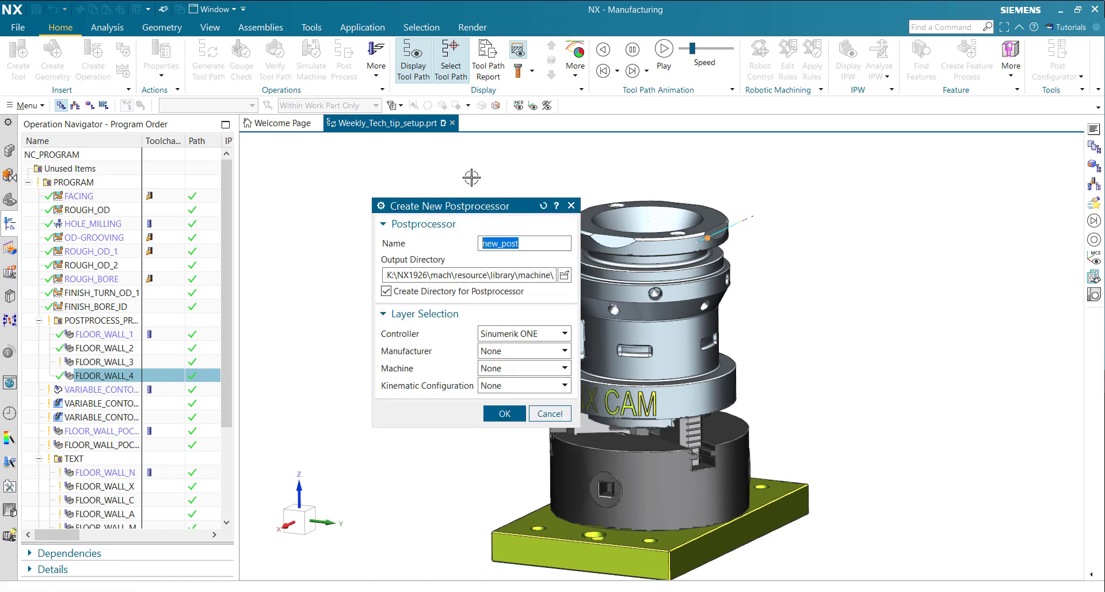
pyautogui.moveTo(494, 209); pyautogui.dragTo(432, 183)
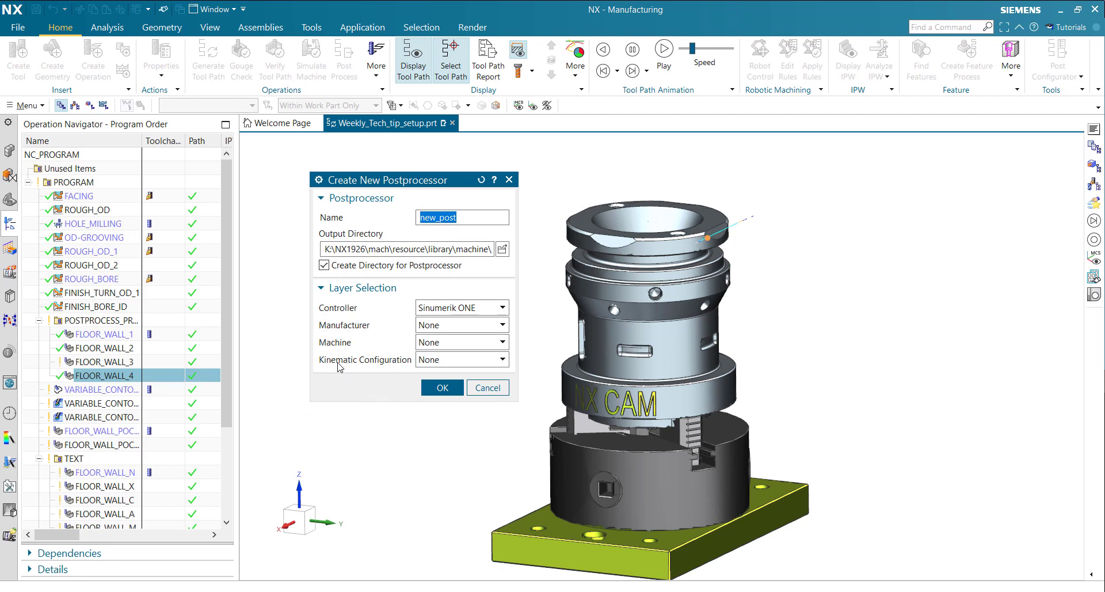
pyautogui.click(503, 361)
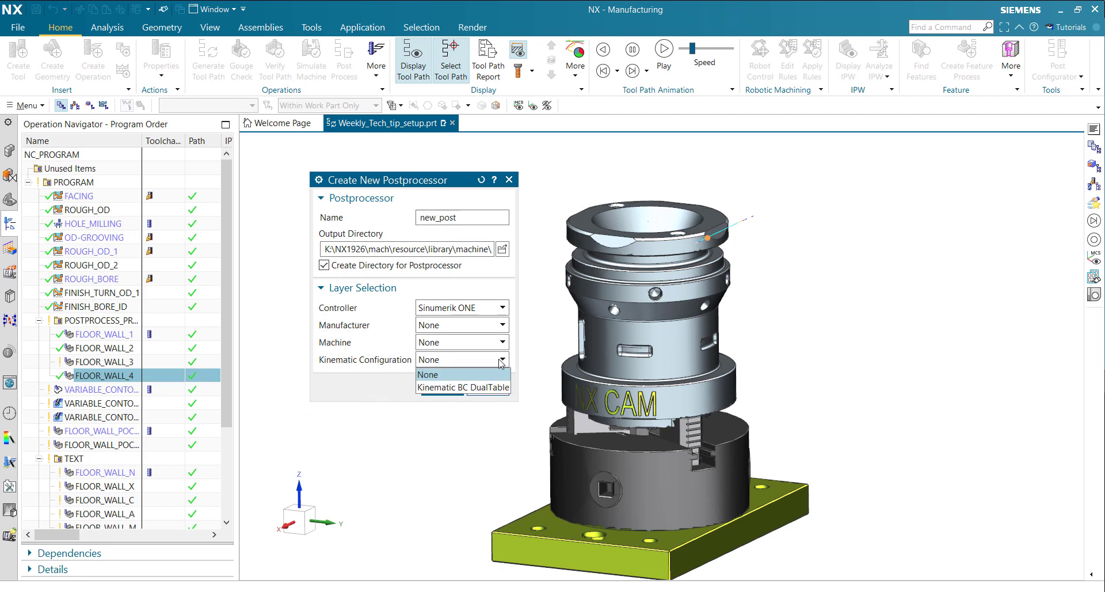
pyautogui.click(456, 389)
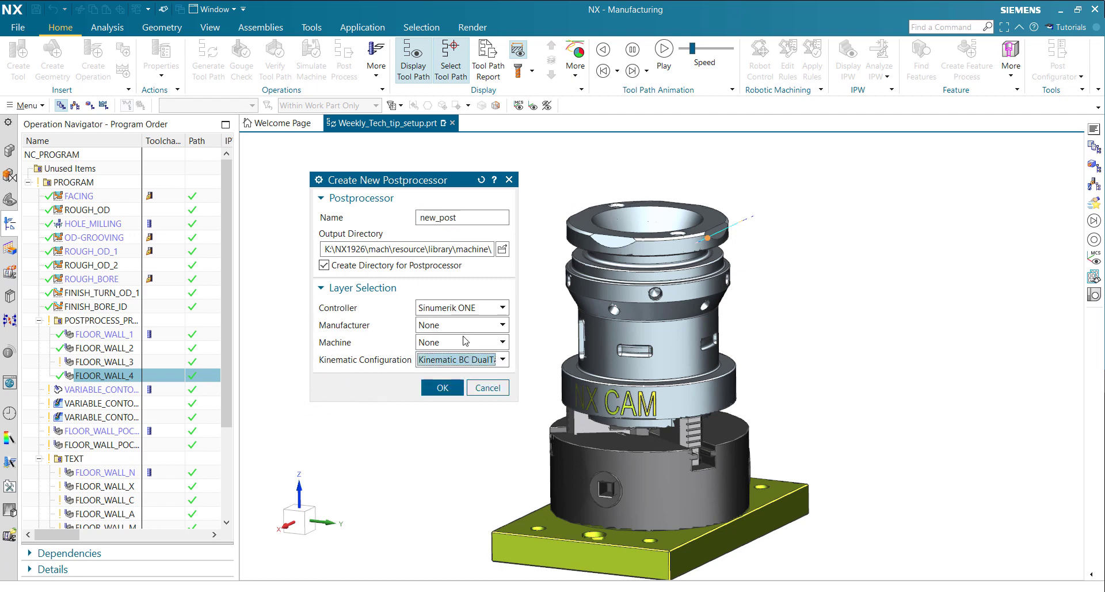
pyautogui.click(502, 307)
pyautogui.click(471, 362)
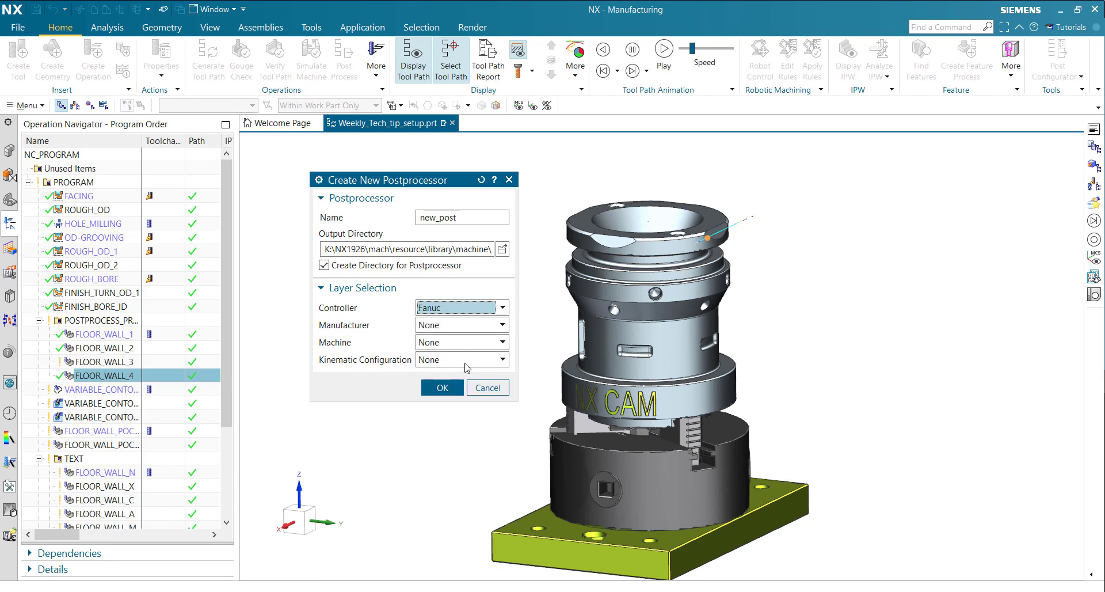
pyautogui.click(449, 360)
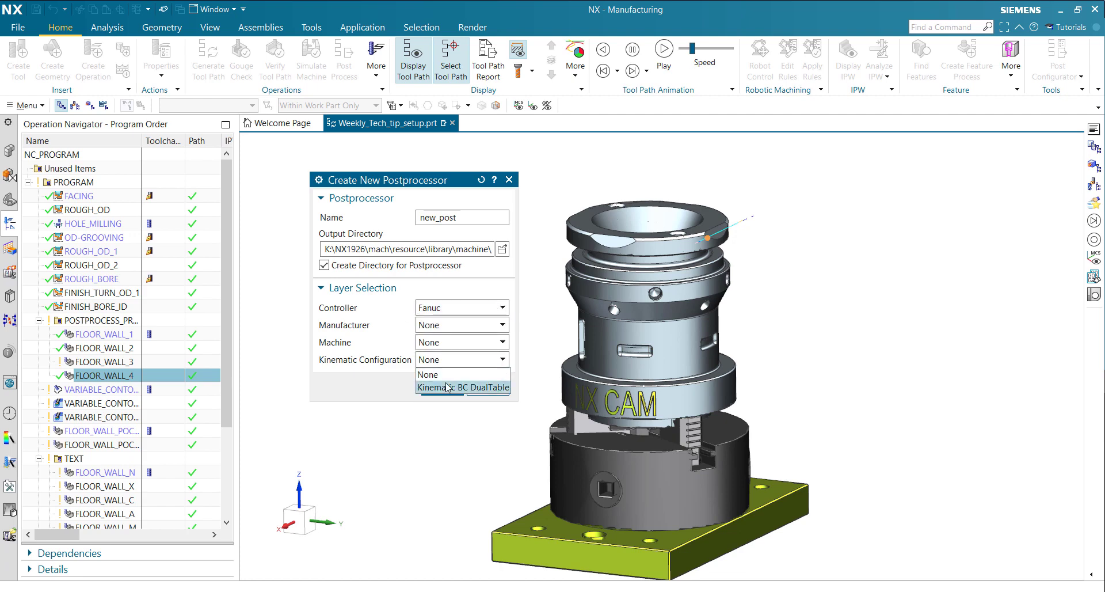
pyautogui.click(447, 374)
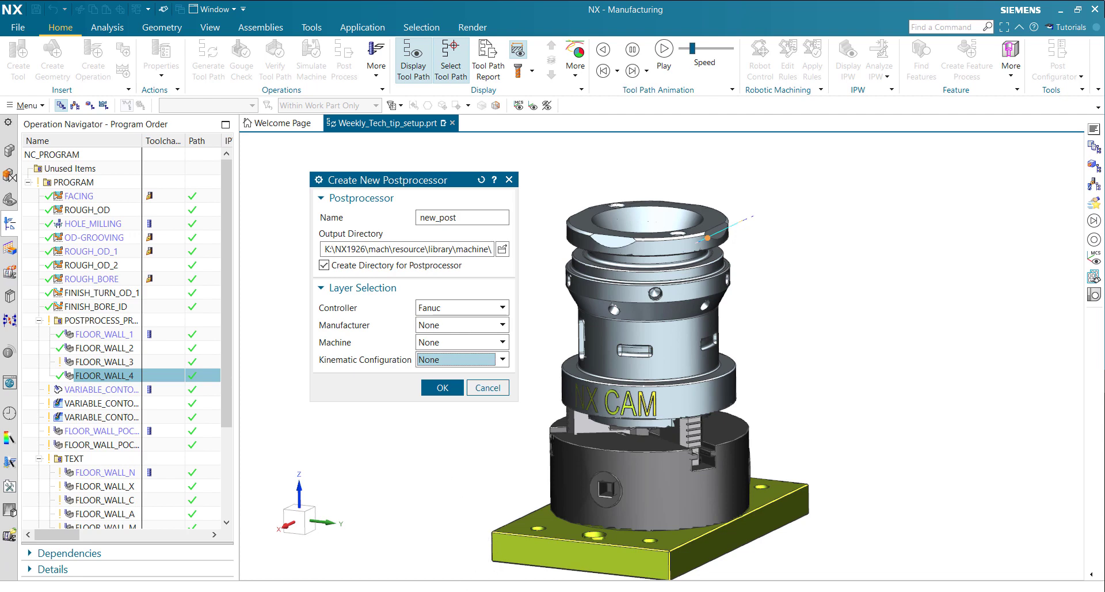
# - Switch to post_registry.xml in Notepad++ and copy the Fanuc Dependency line, indented, below the Layer line of the Kinematic BC DualTable level
pyautogui.hotkey('alt', 'Tab')
pyautogui.click(316, 395)
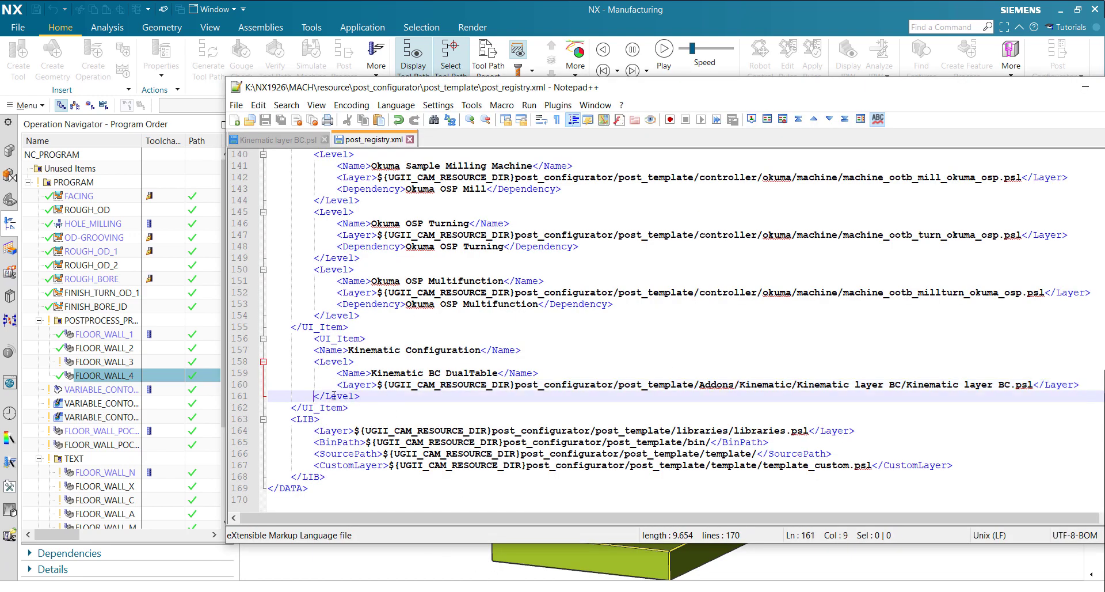
pyautogui.press('Return')
pyautogui.press('Up')
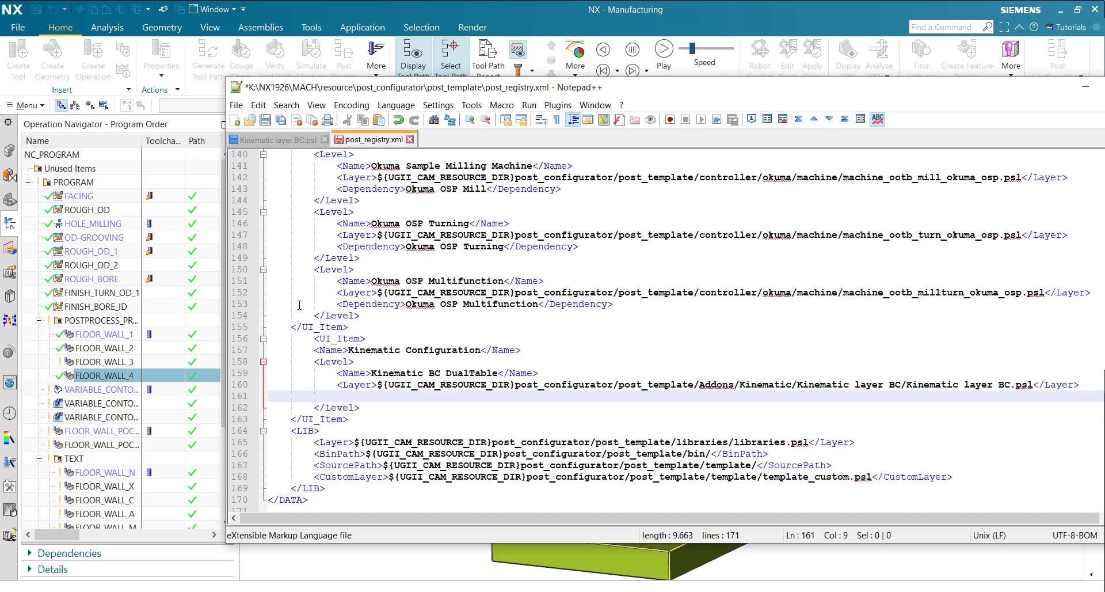
pyautogui.scroll(5, 340, 310)
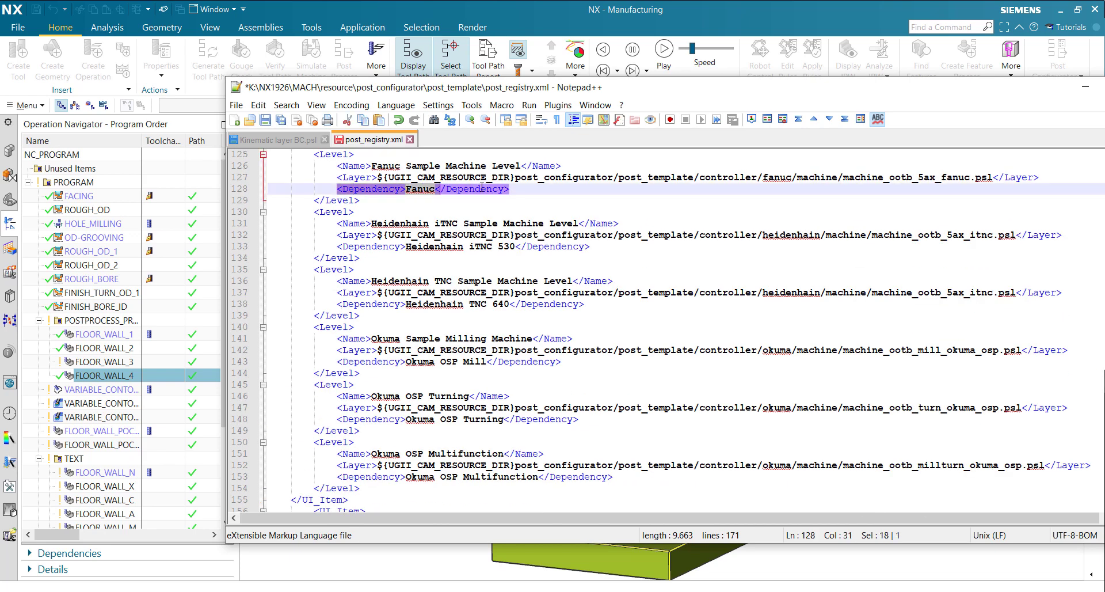
pyautogui.moveTo(498, 187); pyautogui.dragTo(544, 188)
pyautogui.hotkey('ctrl', 'c')
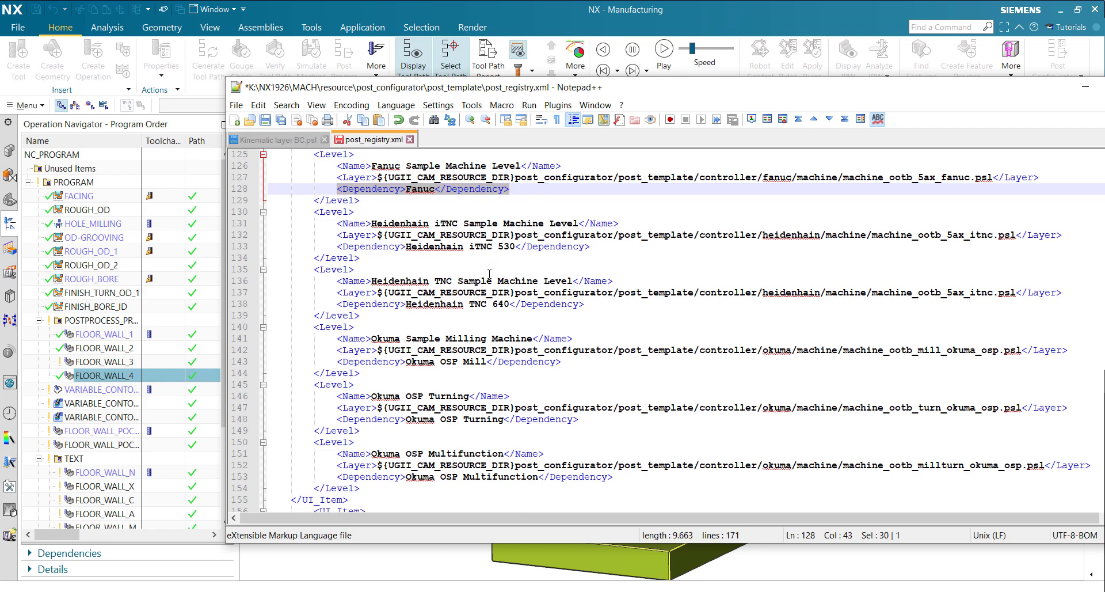
pyautogui.scroll(-5, 488, 281)
pyautogui.click(362, 397)
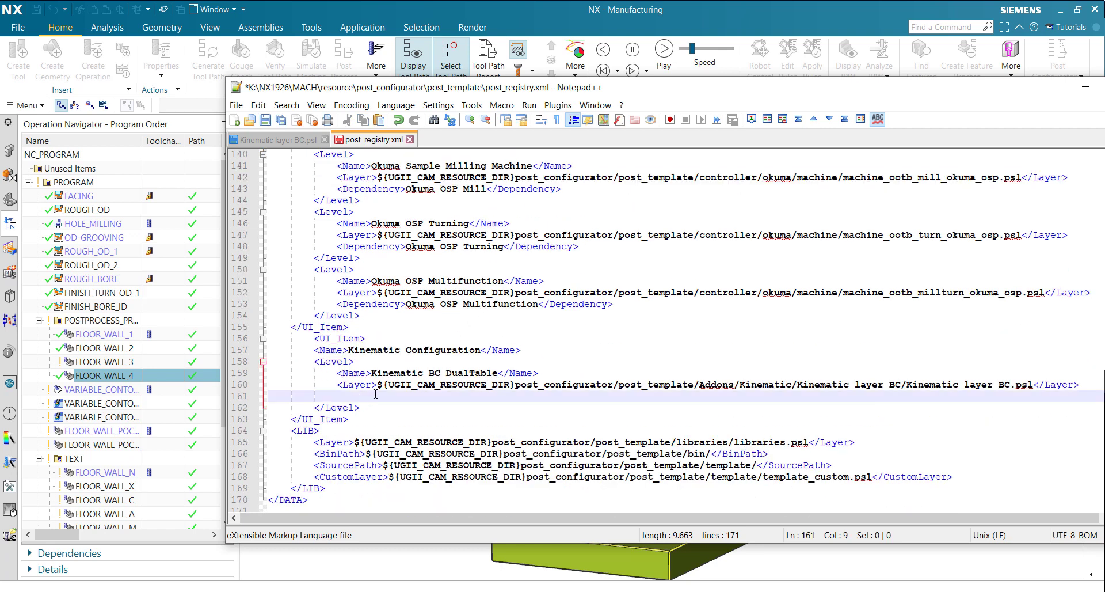
pyautogui.hotkey('ctrl', 'v')
pyautogui.click(318, 396)
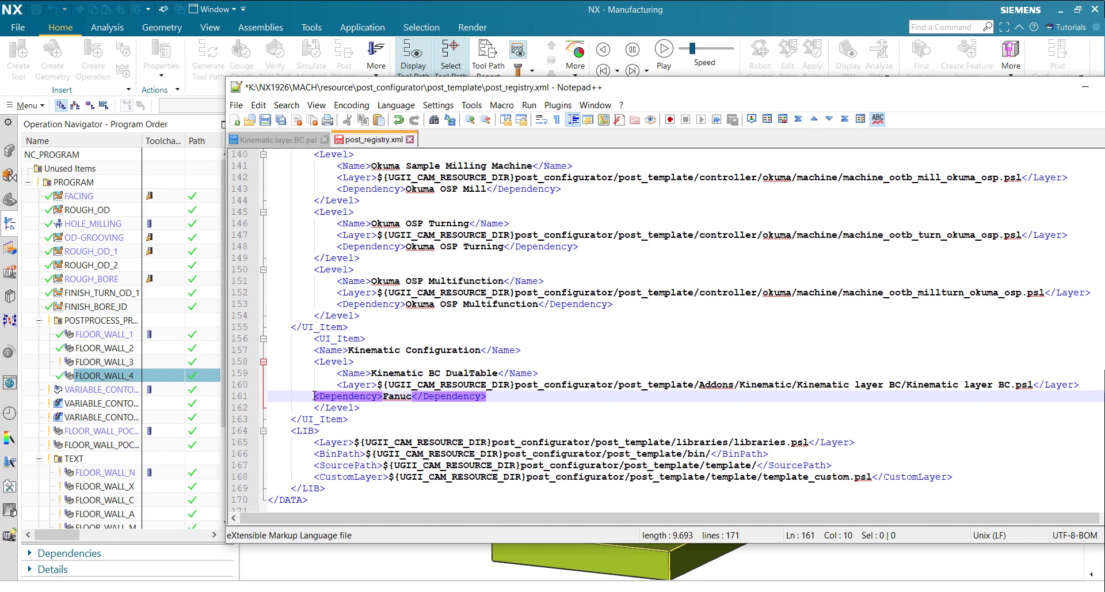
pyautogui.write('!--')
# - Copy the Sinumerik 840D Dependency line below the Fanuc one in the Kinematic BC DualTable level and save post_registry.xml
pyautogui.scroll(4, 371, 326)
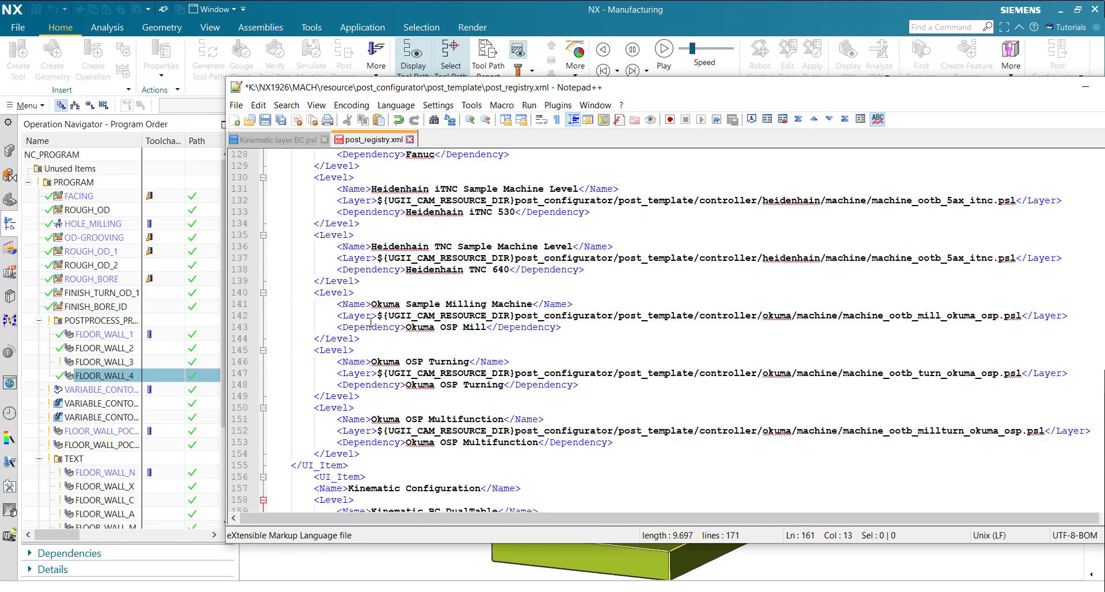
pyautogui.scroll(3, 385, 257)
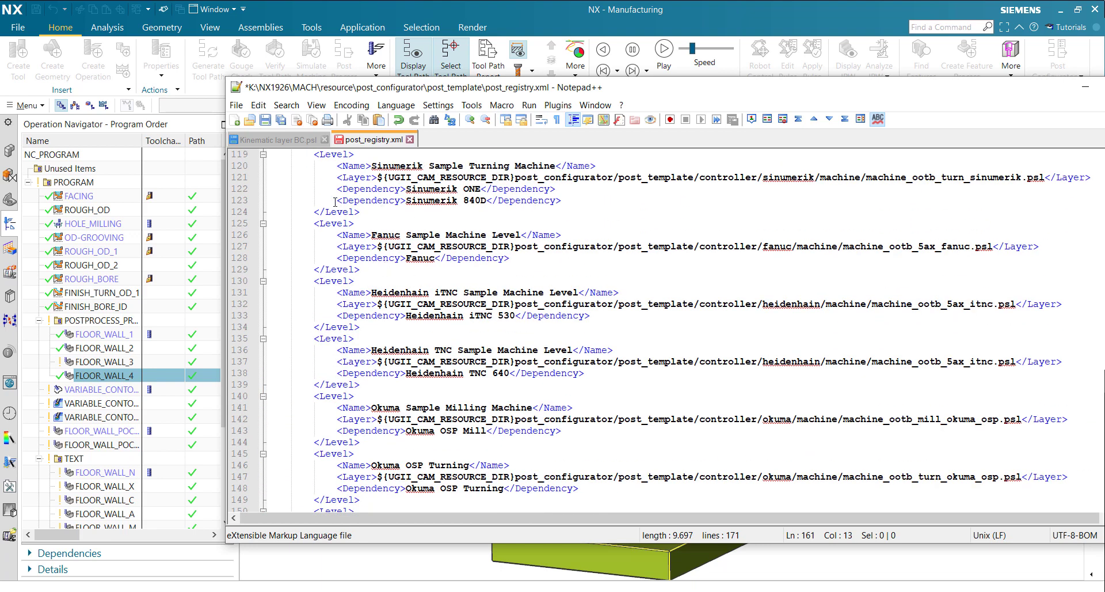
pyautogui.moveTo(338, 202); pyautogui.dragTo(584, 199)
pyautogui.hotkey('ctrl', 'c')
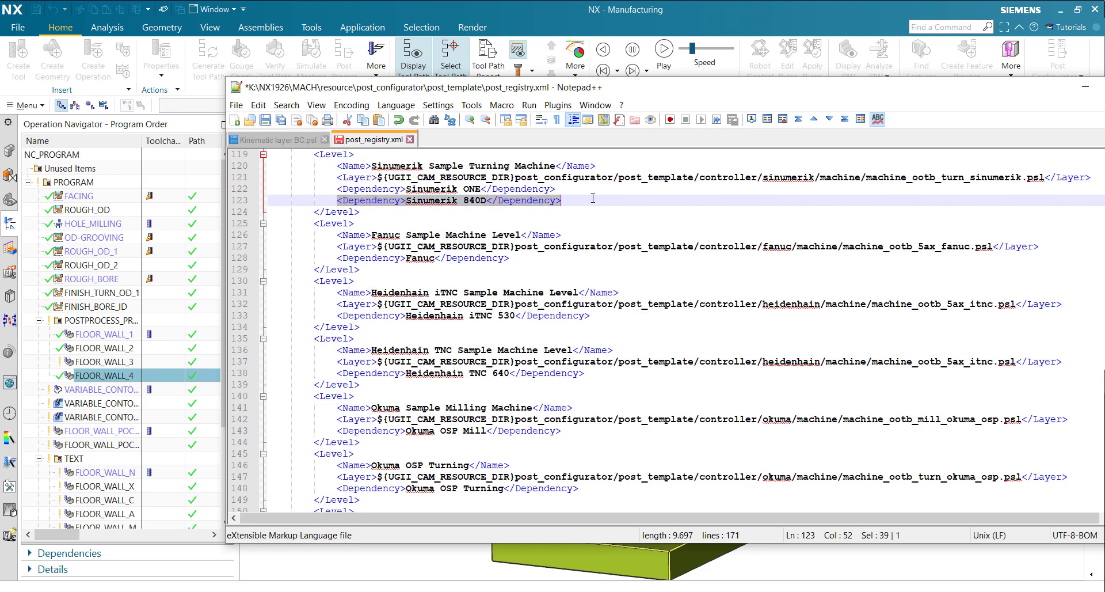
pyautogui.scroll(-7, 593, 199)
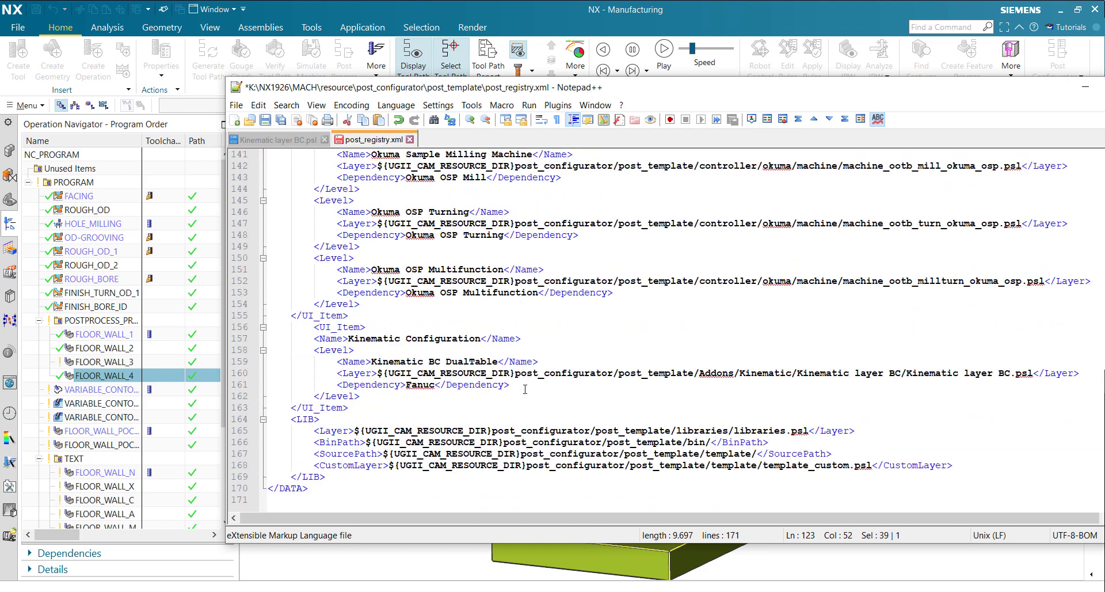
pyautogui.click(527, 385)
pyautogui.press('Return')
pyautogui.hotkey('ctrl', 'v')
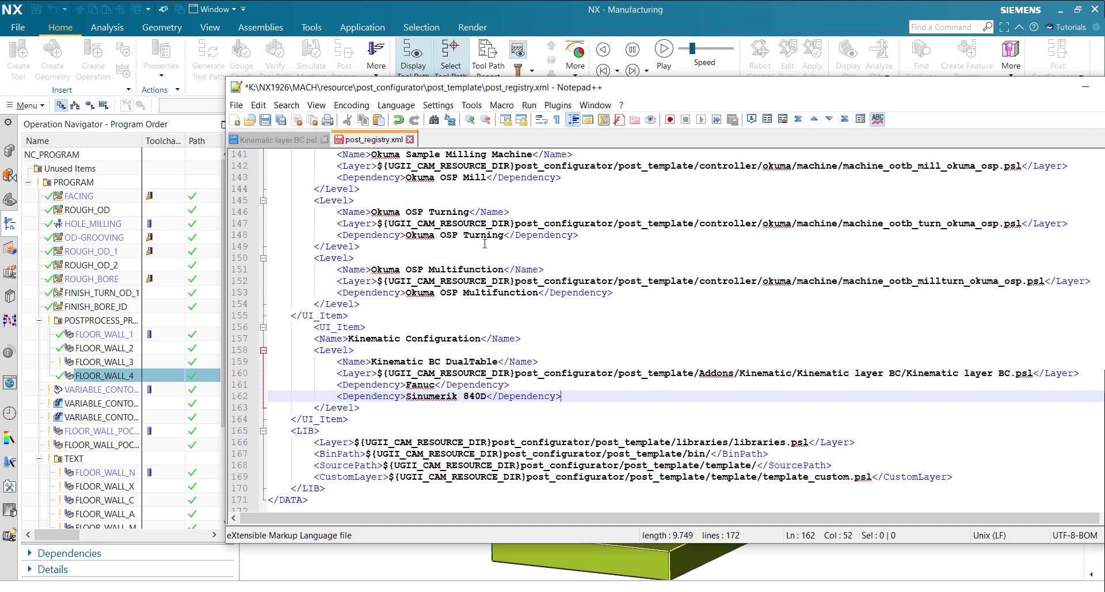
pyautogui.hotkey('ctrl', 's')
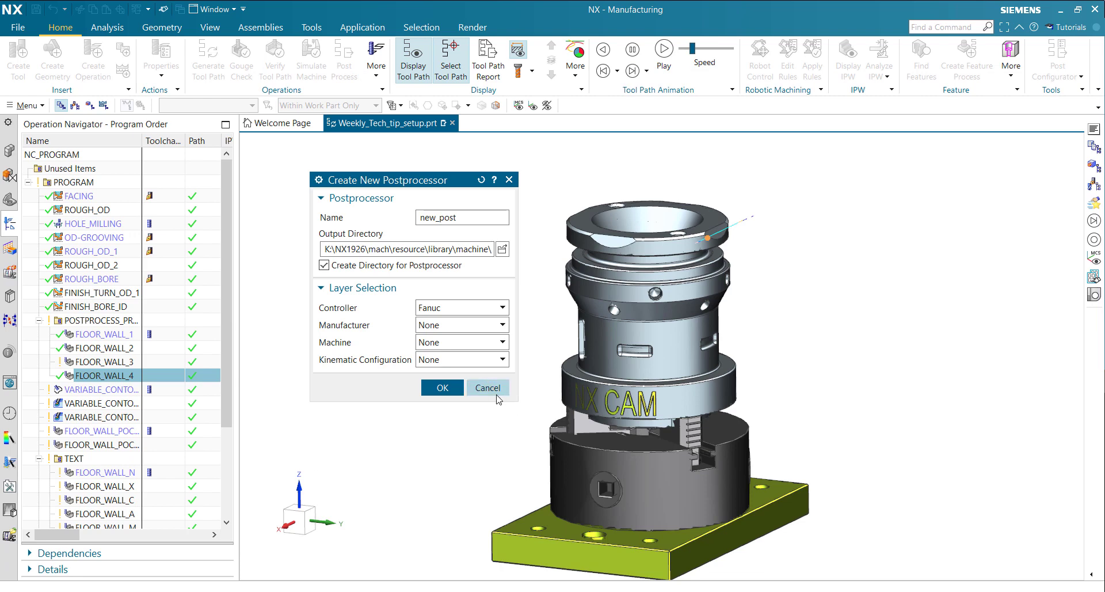
# - Back in NX, reopen the Create New Postprocessor dialog and check the Kinematic Configuration choices for Sinumerik 840D
pyautogui.click(487, 387)
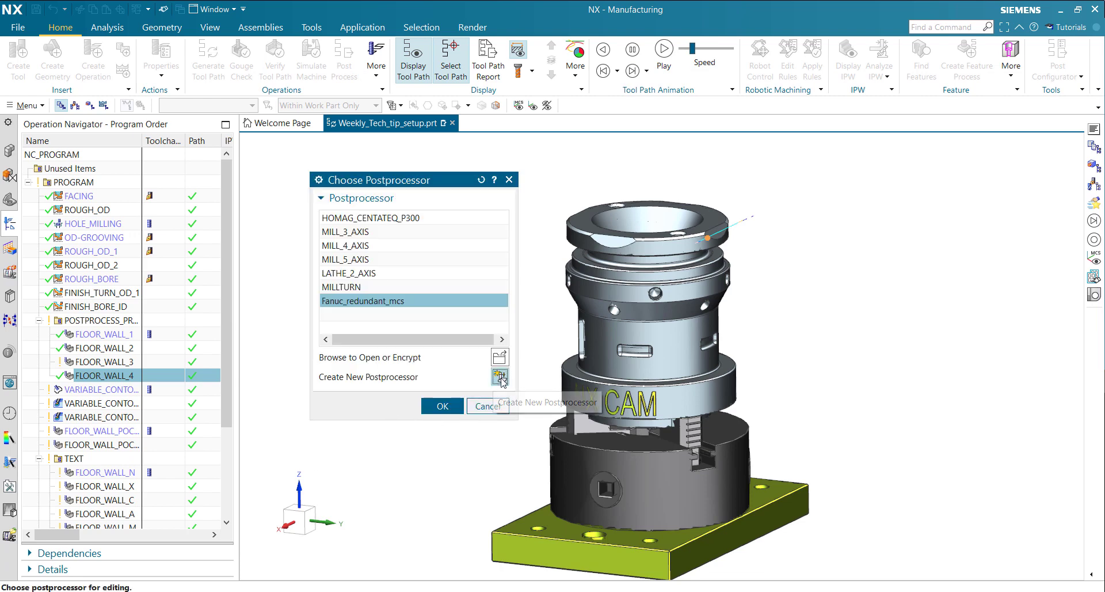
pyautogui.click(498, 377)
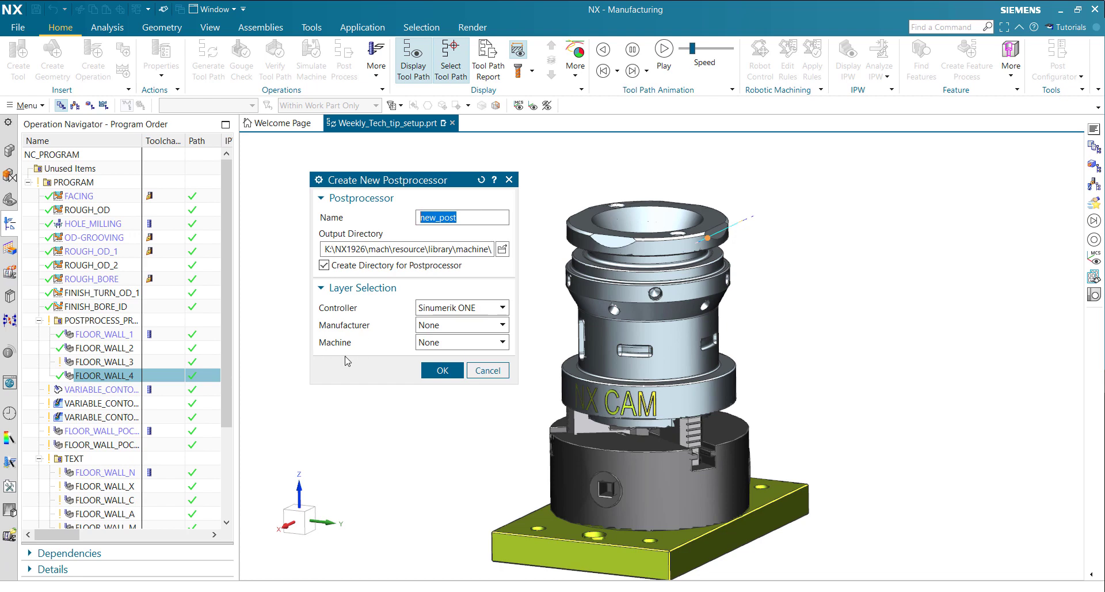
pyautogui.click(497, 310)
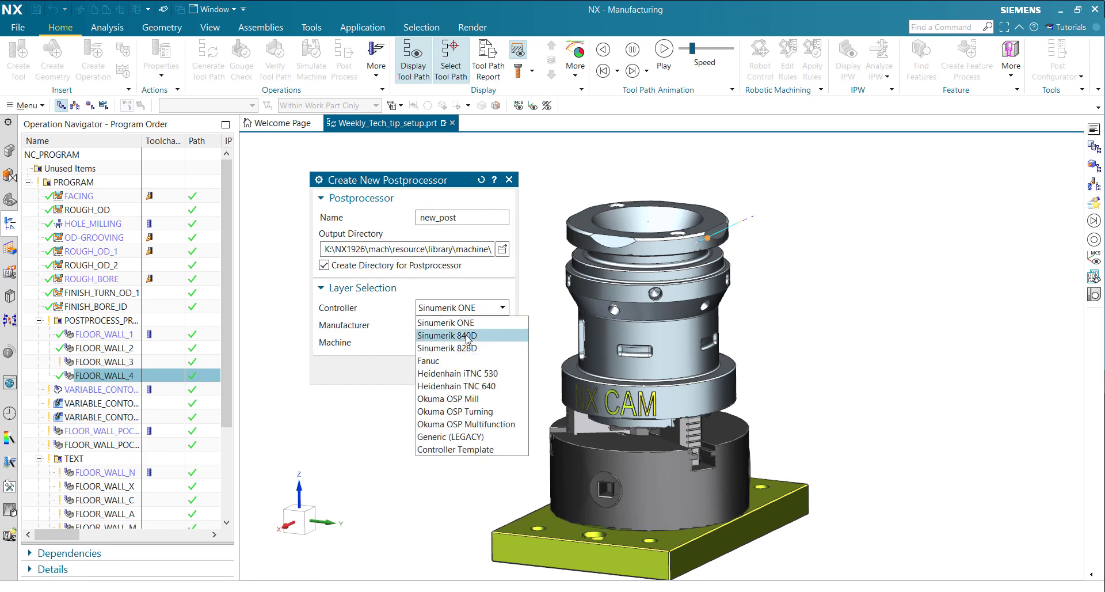
pyautogui.click(437, 335)
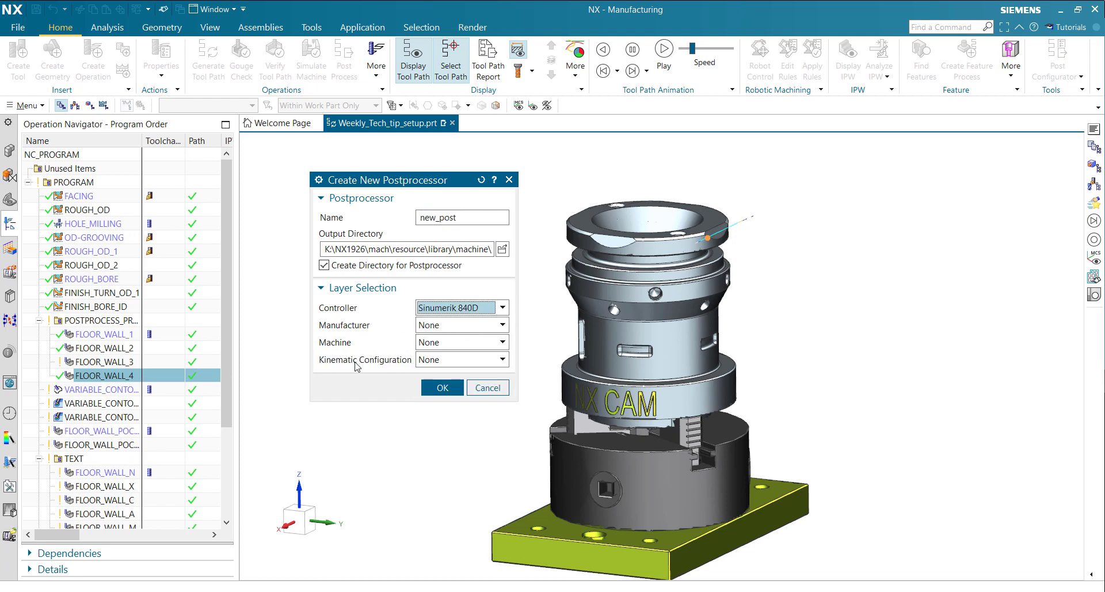
pyautogui.click(441, 363)
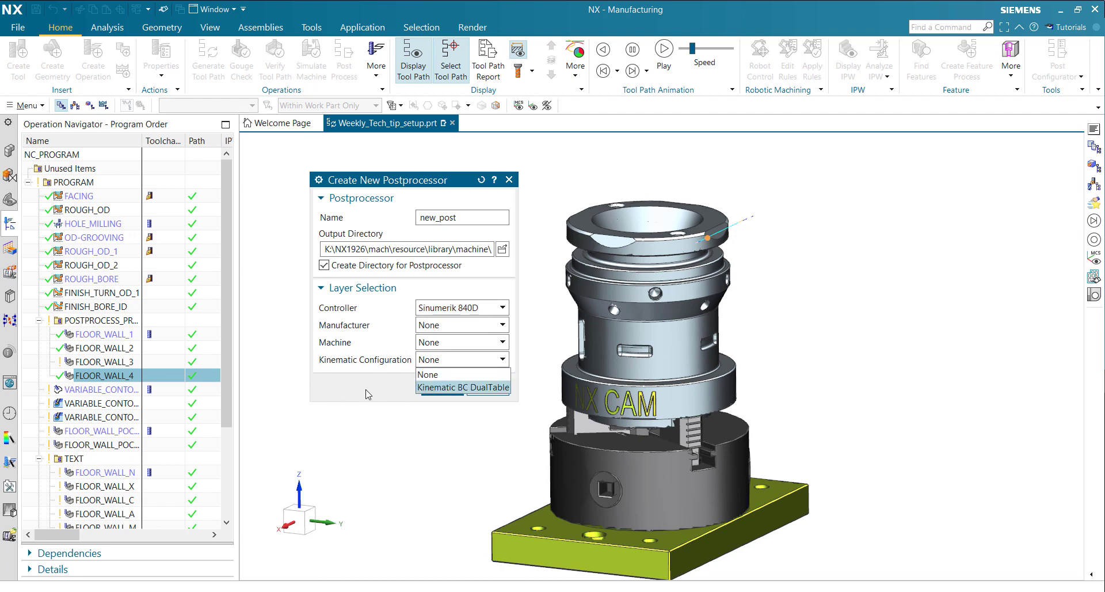
pyautogui.click(429, 371)
# - Check whether Kinematic Configuration is offered for the Fanuc and Heidenhain iTNC 530 controllers
pyautogui.click(477, 311)
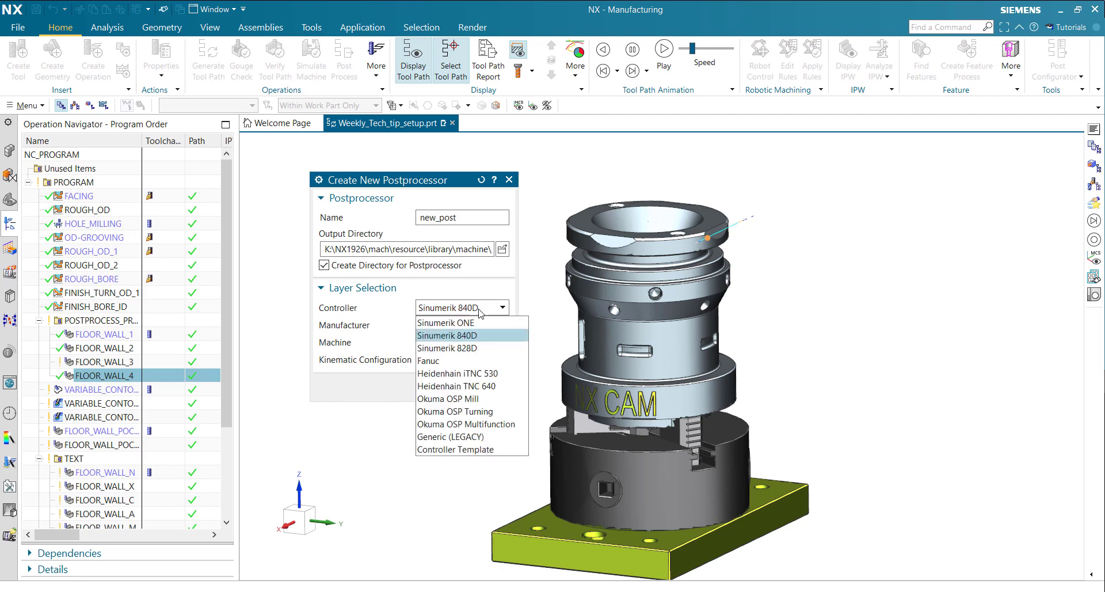
pyautogui.click(437, 363)
pyautogui.click(475, 312)
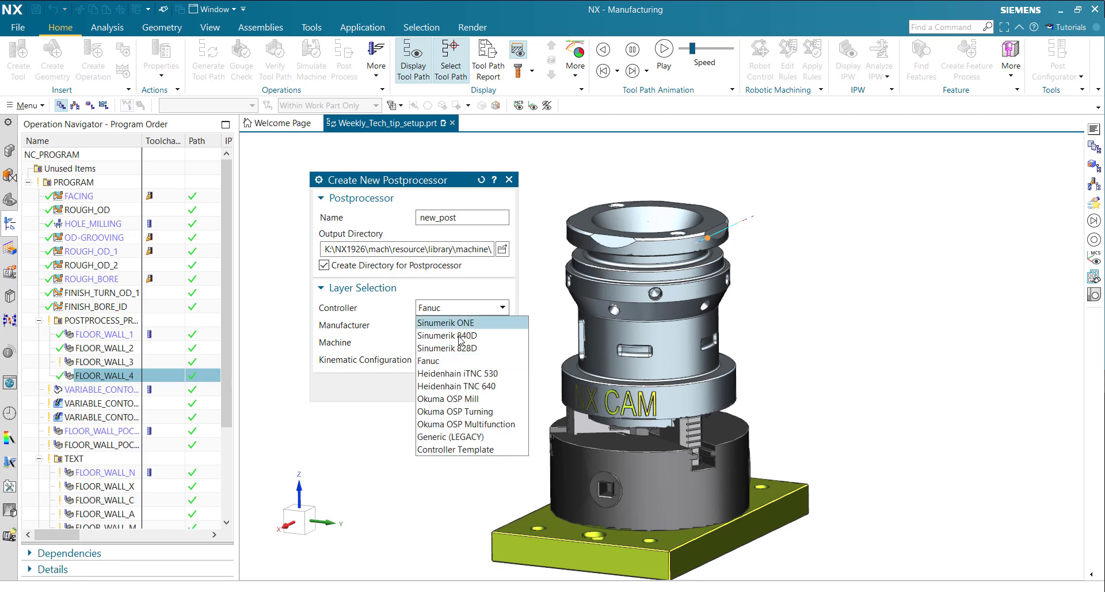
pyautogui.click(458, 375)
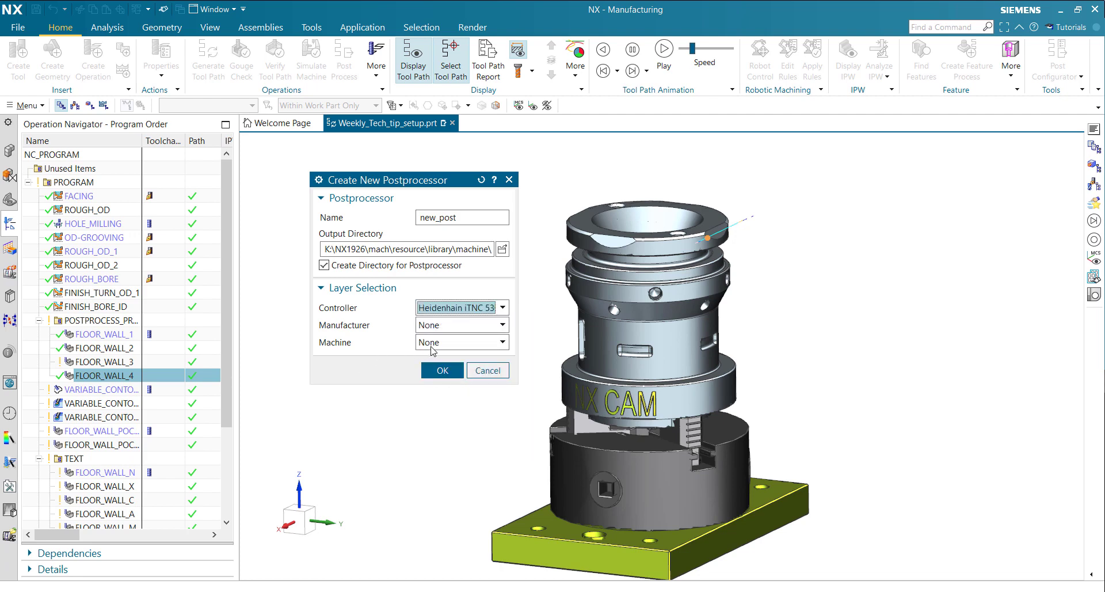
# - Set the controller to Sinumerik 840D and the Kinematic Configuration to Kinematic BC DualTable
pyautogui.click(468, 305)
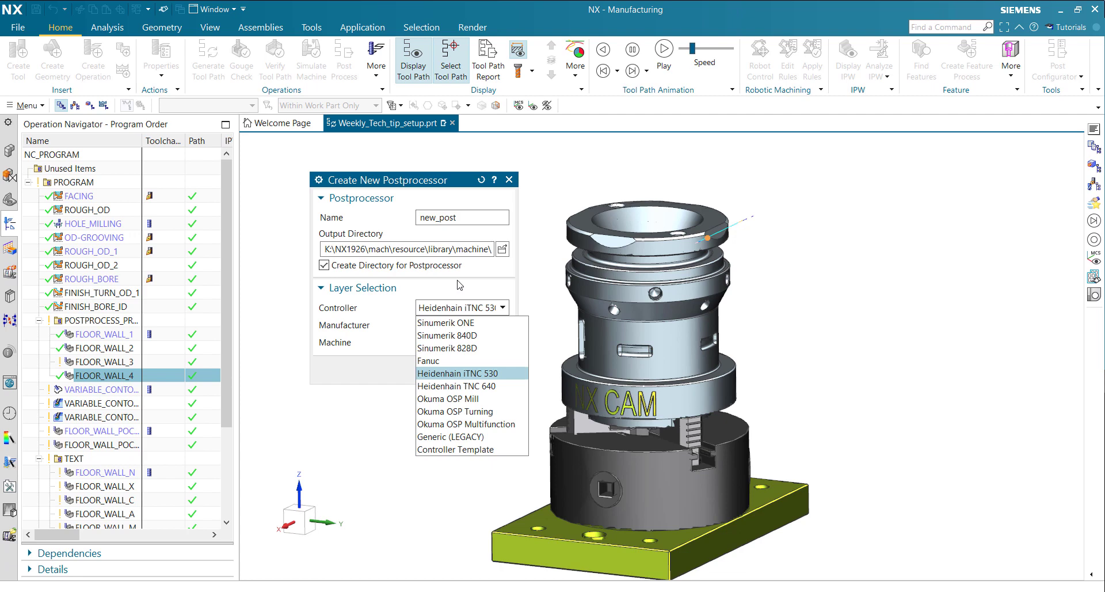
pyautogui.click(447, 335)
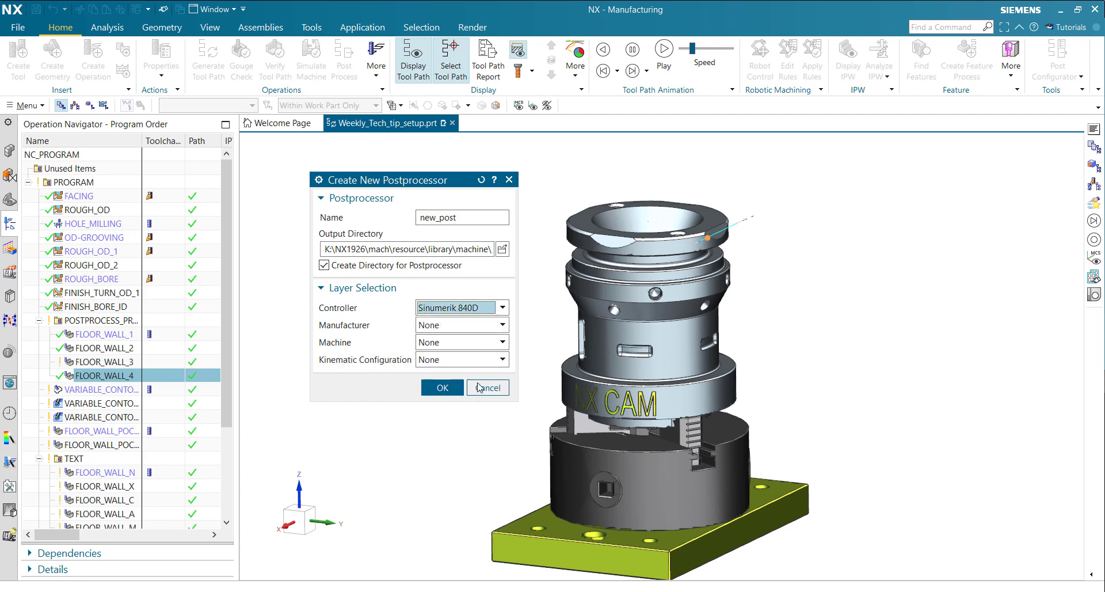
pyautogui.click(460, 359)
pyautogui.click(449, 387)
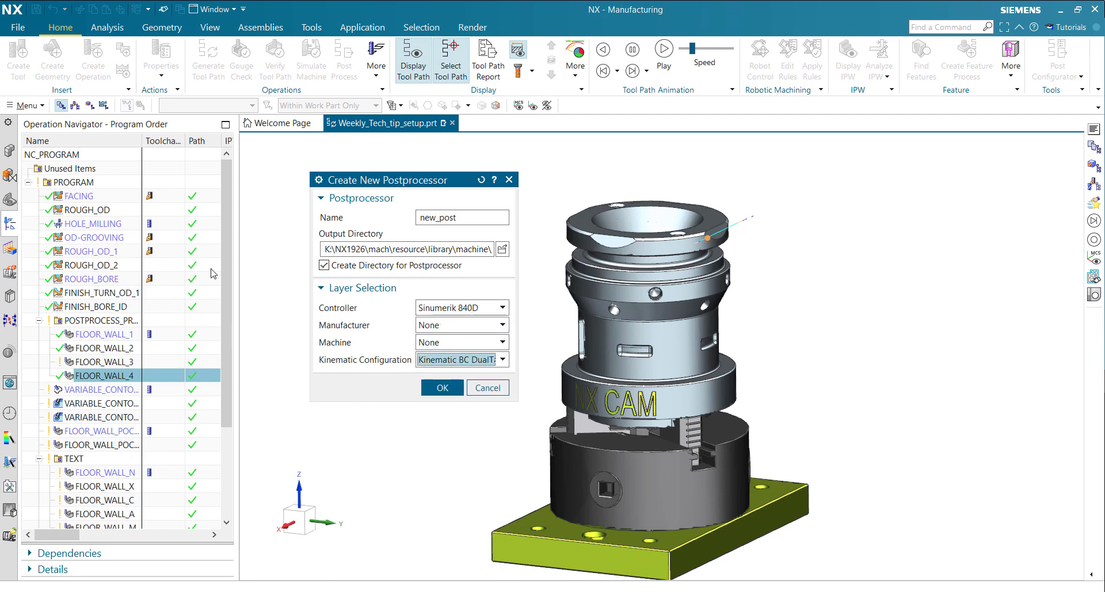
# - Name the new postprocessor new_post_kinematic
pyautogui.click(474, 218)
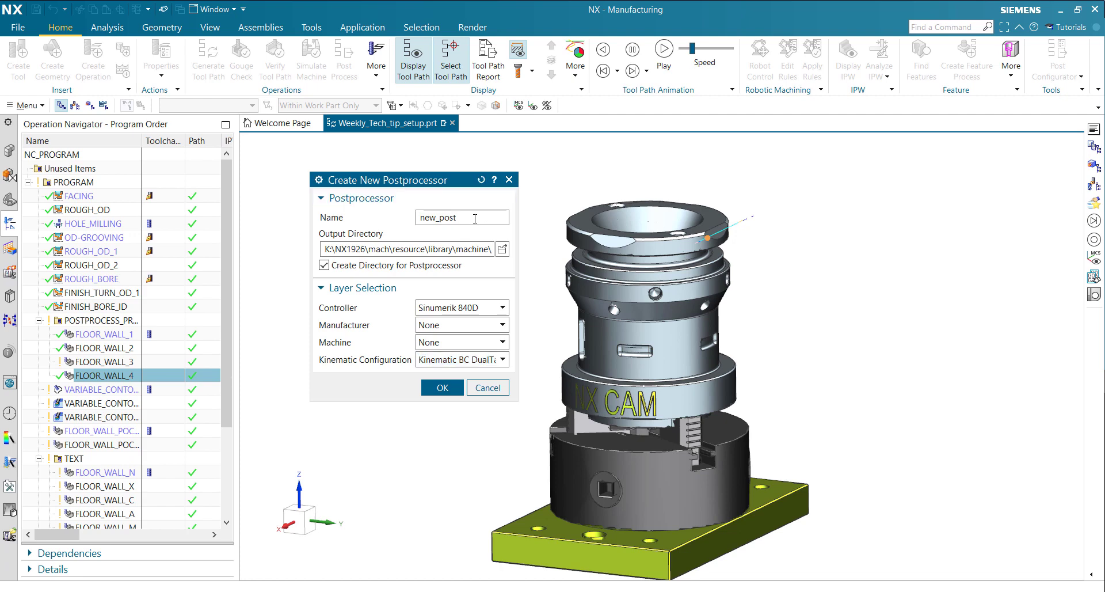
pyautogui.write('_kinematic')
pyautogui.moveTo(432, 184); pyautogui.dragTo(408, 175)
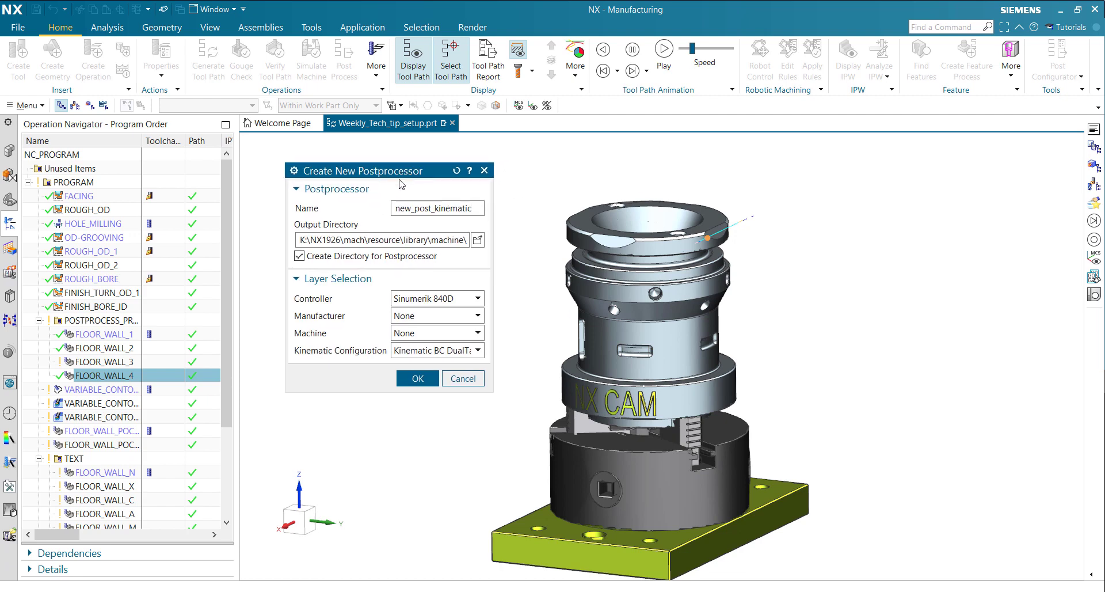
# - Set the output directory to K:\, create the postprocessor, and close the information listing
pyautogui.click(478, 242)
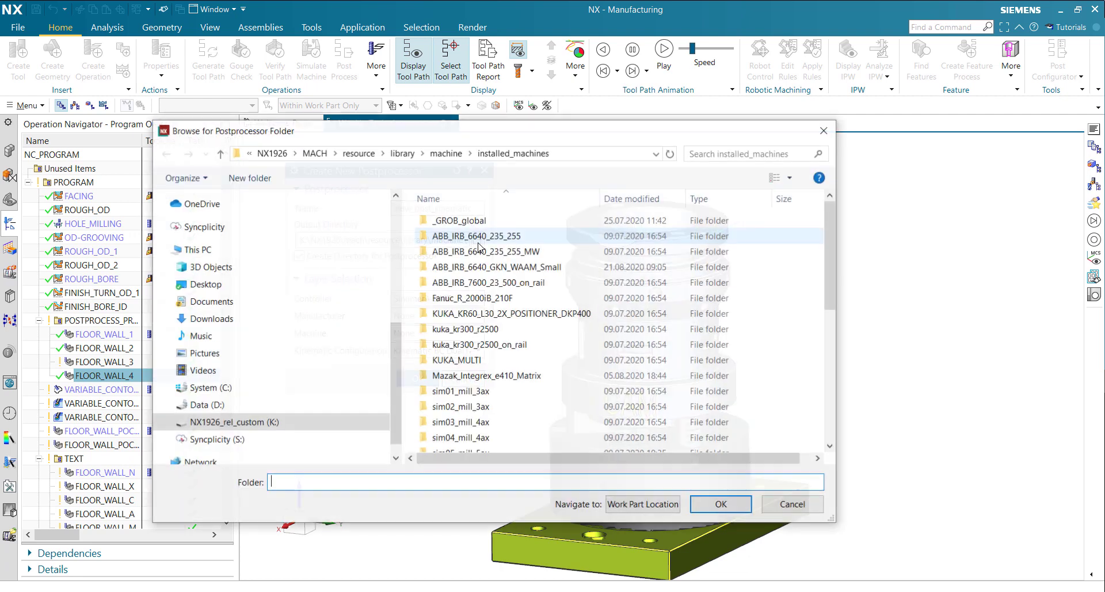
pyautogui.click(276, 153)
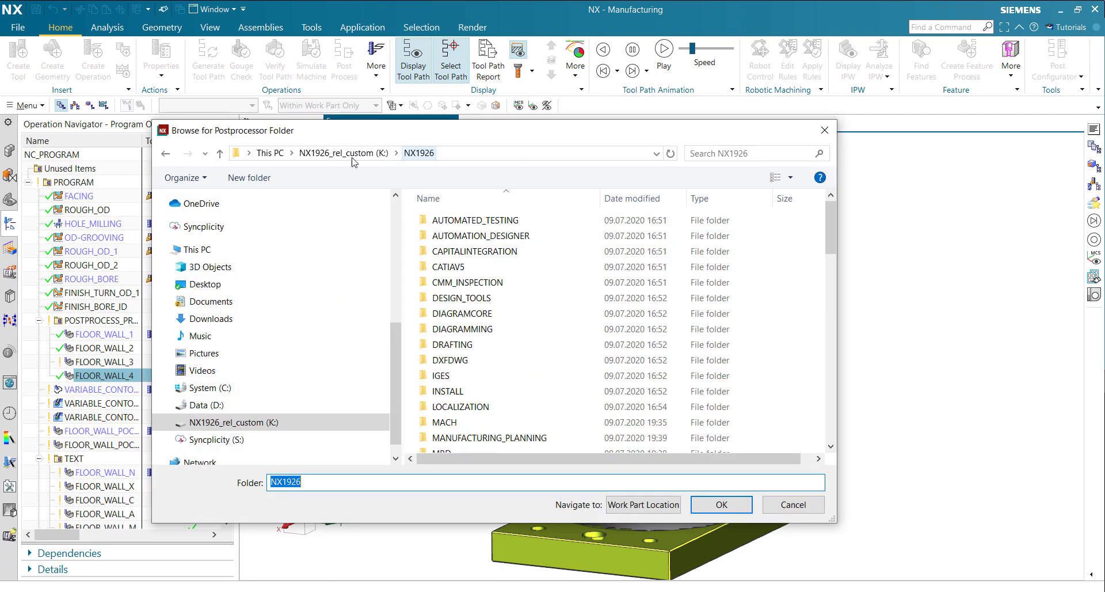
pyautogui.click(383, 157)
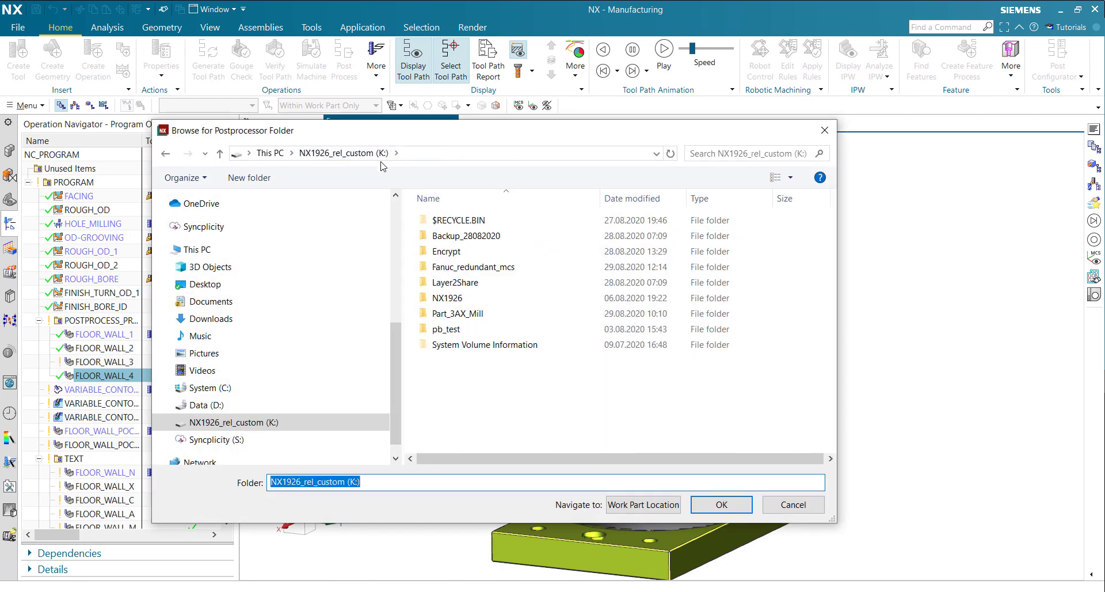
pyautogui.click(721, 505)
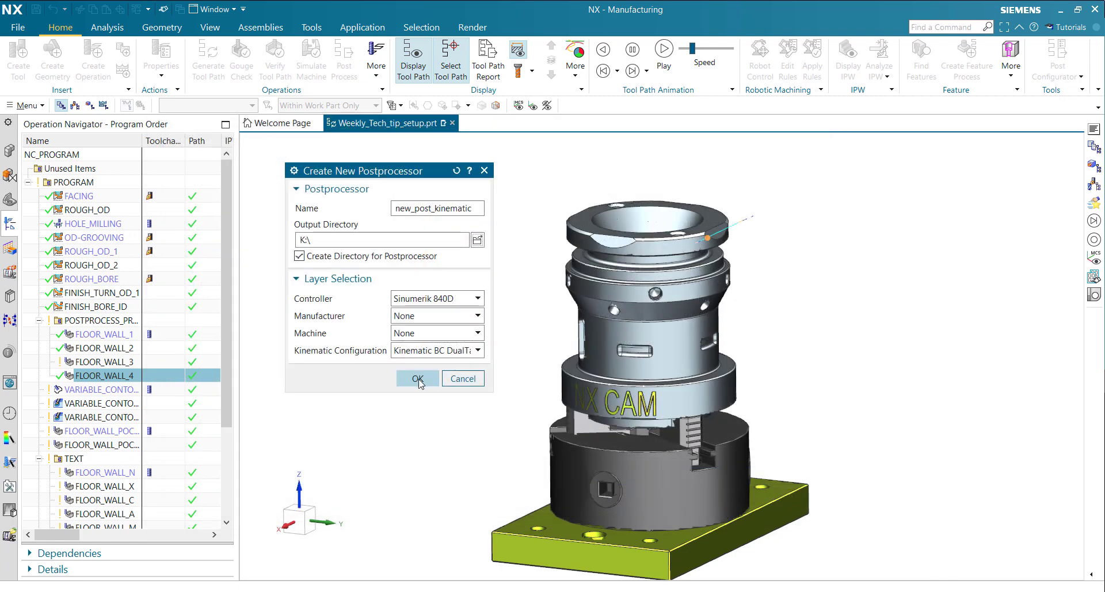
pyautogui.click(418, 378)
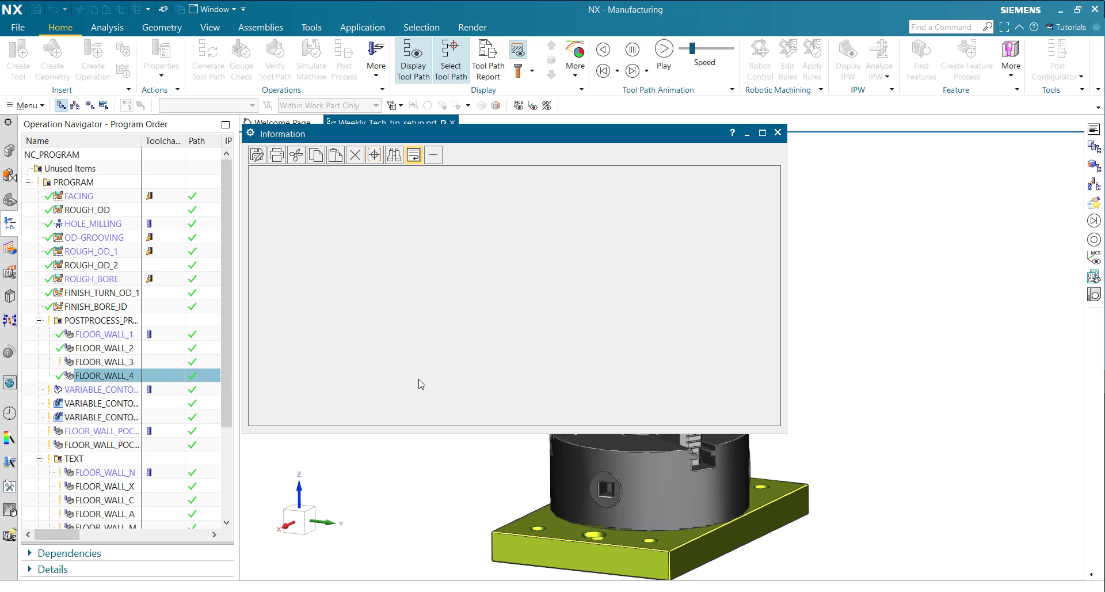
pyautogui.click(778, 132)
# - Review the Real Machine Kinematics settings, including the machine type and the 4th axis limits and vector
pyautogui.moveTo(715, 175); pyautogui.dragTo(621, 74)
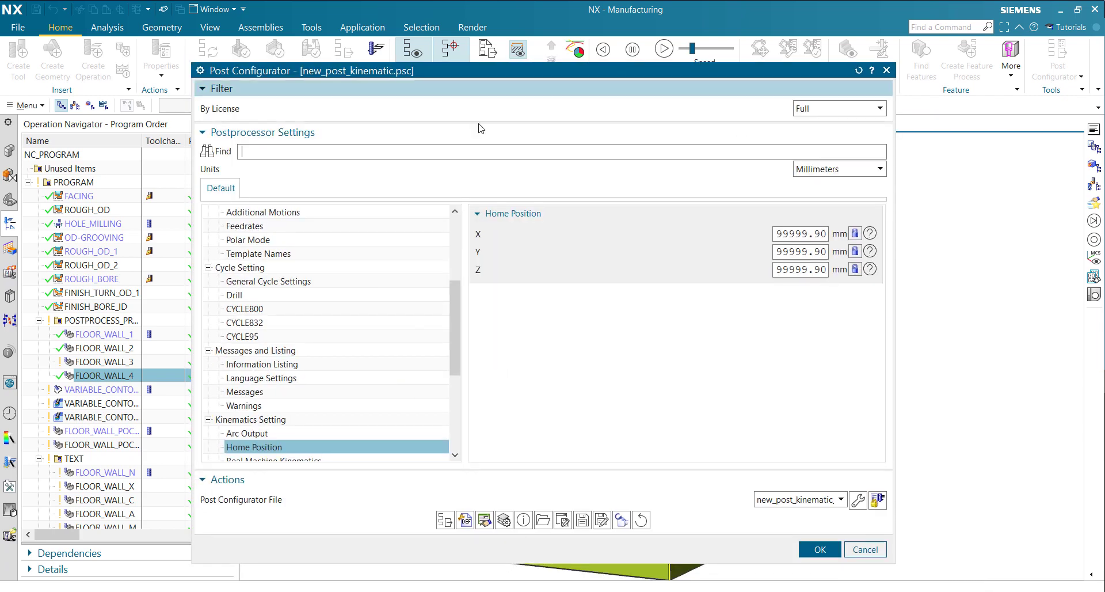
pyautogui.scroll(-2, 298, 311)
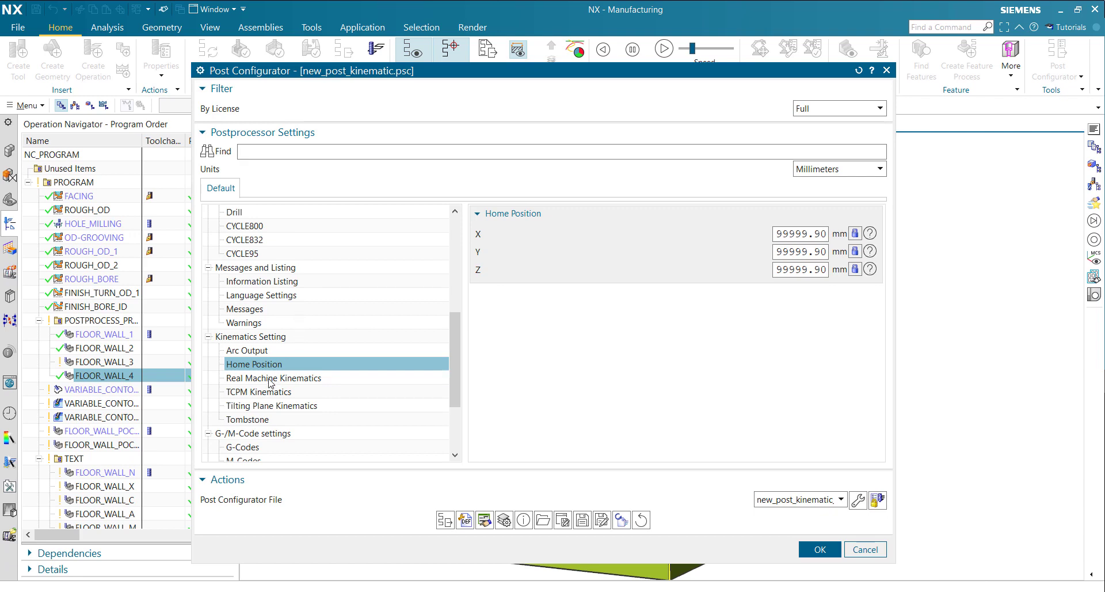
pyautogui.click(315, 380)
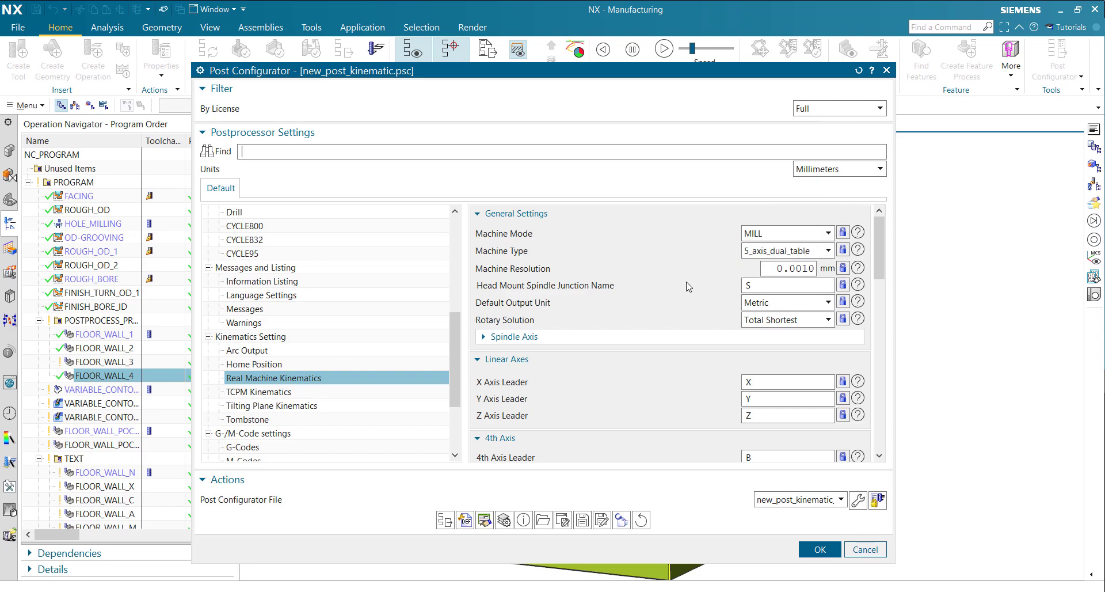
pyautogui.scroll(-4, 777, 316)
pyautogui.scroll(-3, 777, 316)
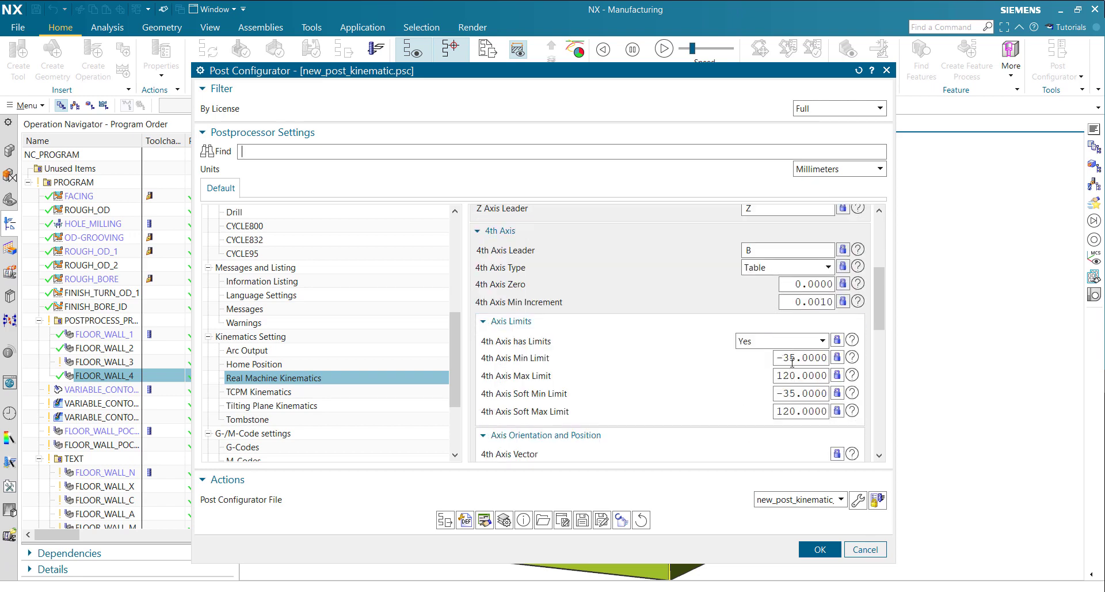
pyautogui.scroll(-3, 792, 361)
# - Check the list of Post Configurator files and the event handler files of Kinematic layer BC in the Layer Manager
pyautogui.click(815, 500)
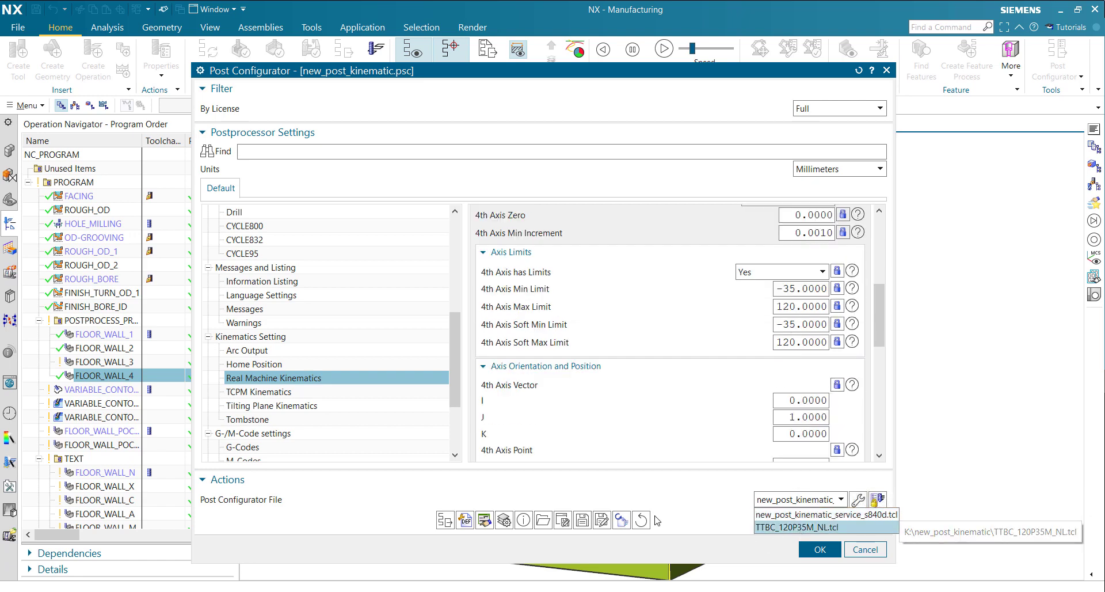
pyautogui.click(691, 505)
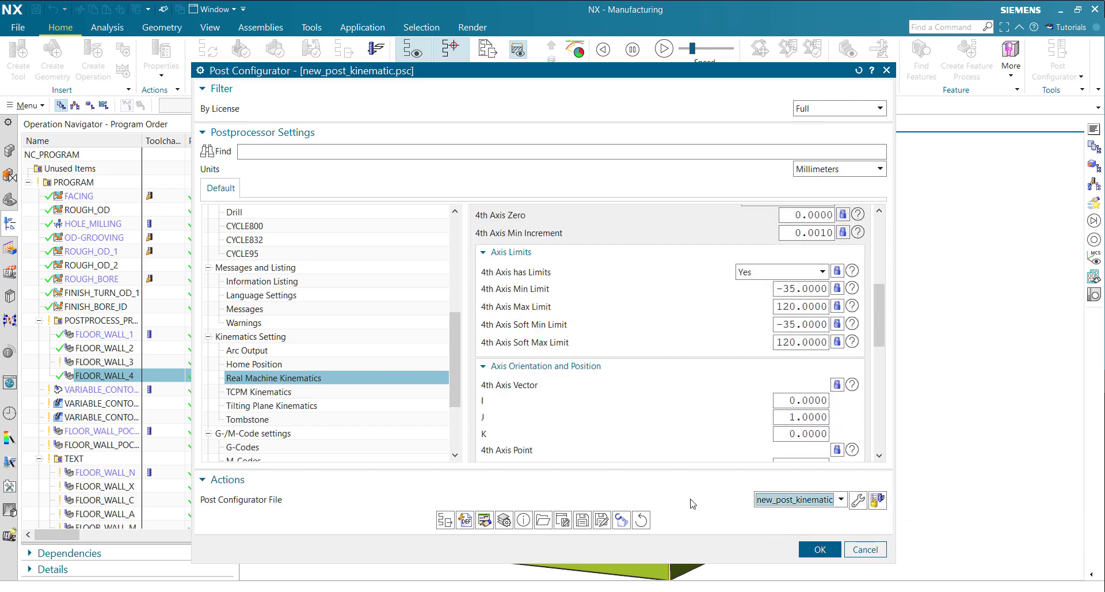
pyautogui.click(504, 520)
pyautogui.click(269, 172)
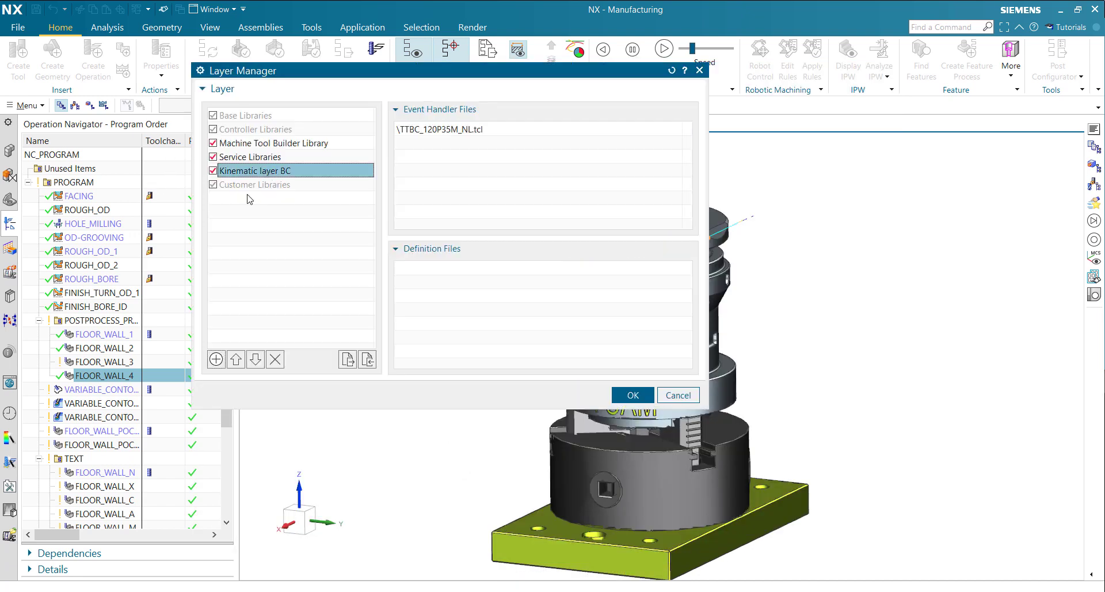
pyautogui.click(632, 394)
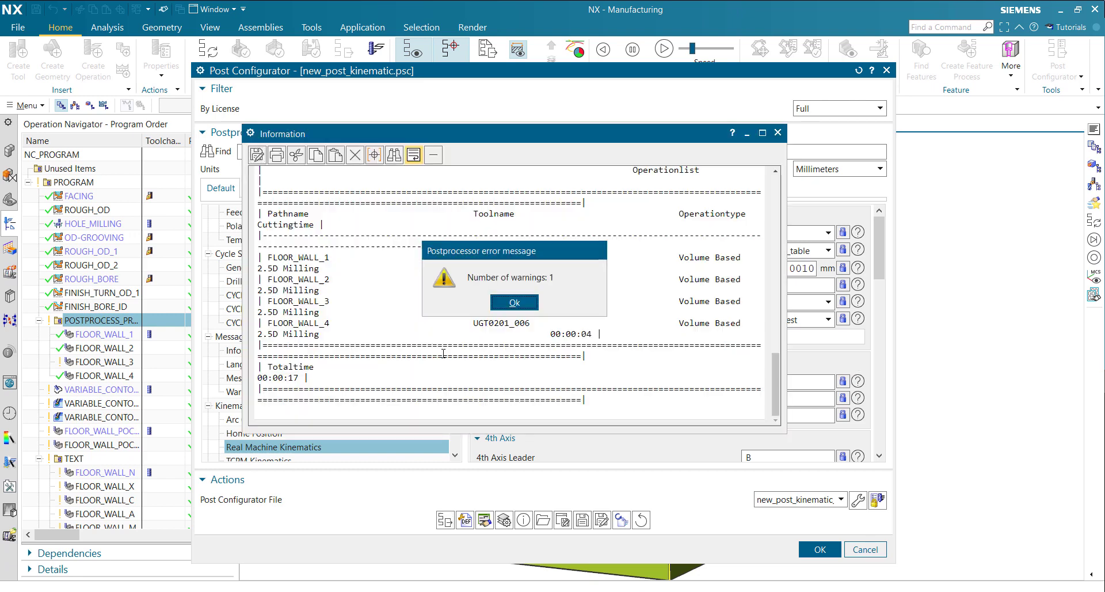
# - Examine the CYCLE800 call for FLOOR_WALL_4 in the posted NC output, and close the listing
pyautogui.click(515, 303)
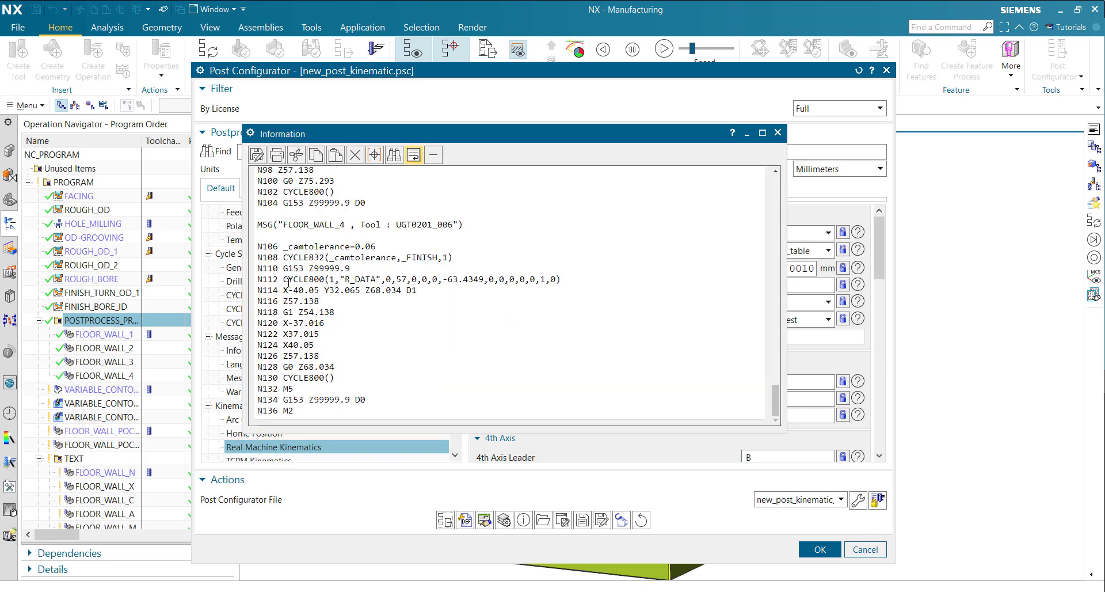
pyautogui.moveTo(284, 280); pyautogui.dragTo(578, 278)
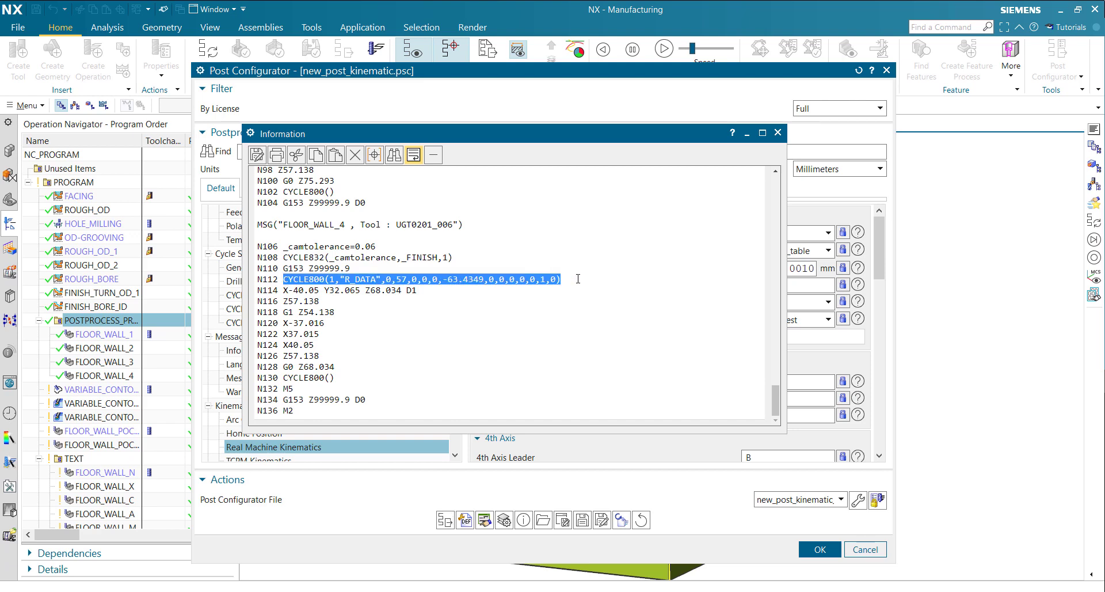
pyautogui.scroll(3, 563, 292)
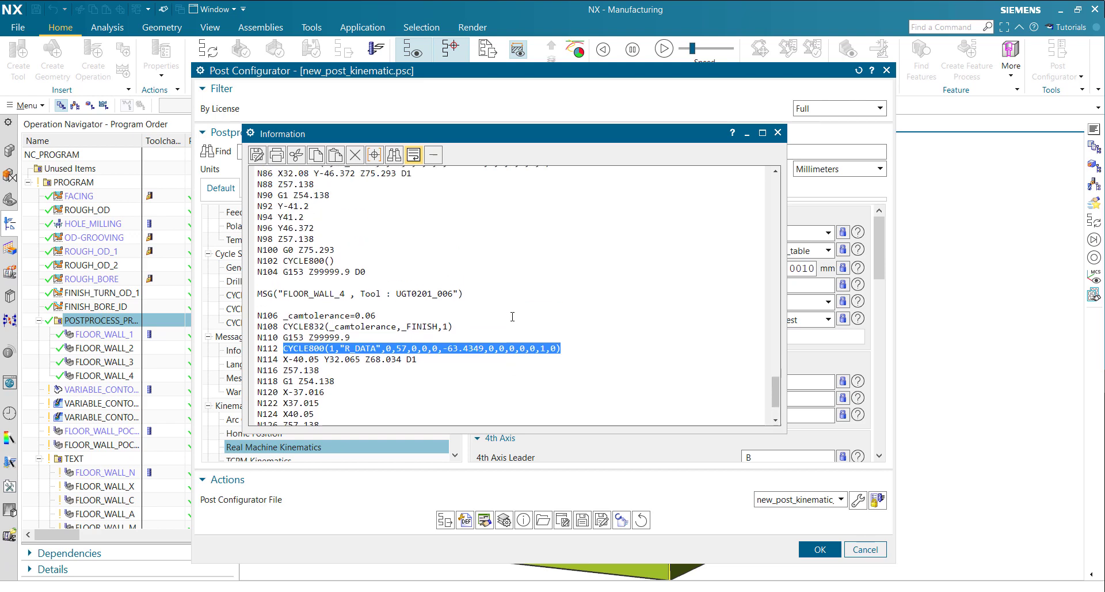
pyautogui.click(778, 132)
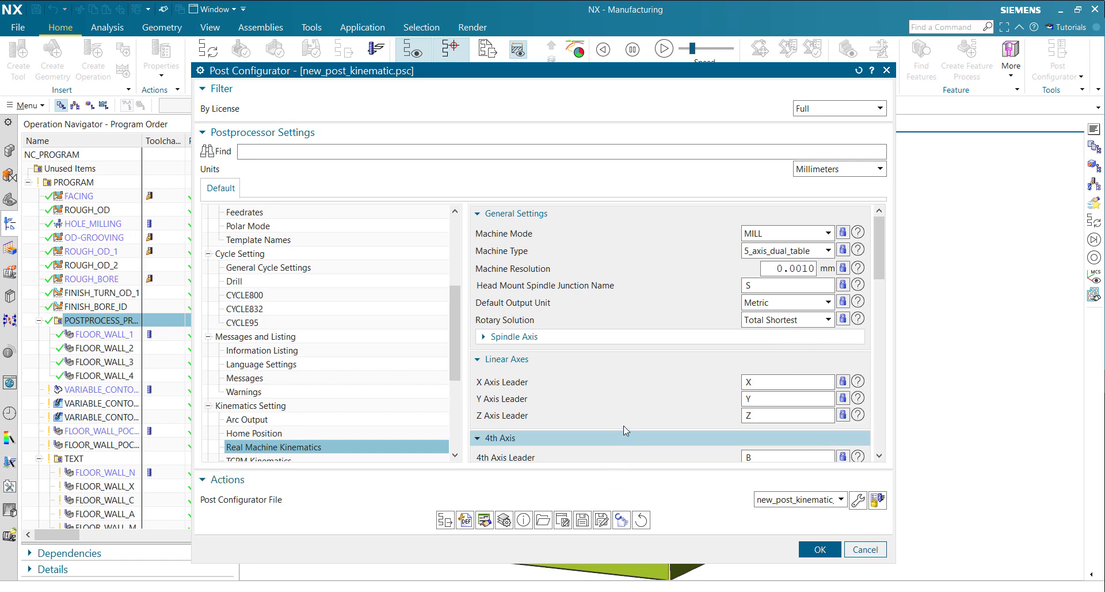
# - Switch to File Explorer and open the Community Layer folder under post_template\Addons
pyautogui.moveTo(444, 589)
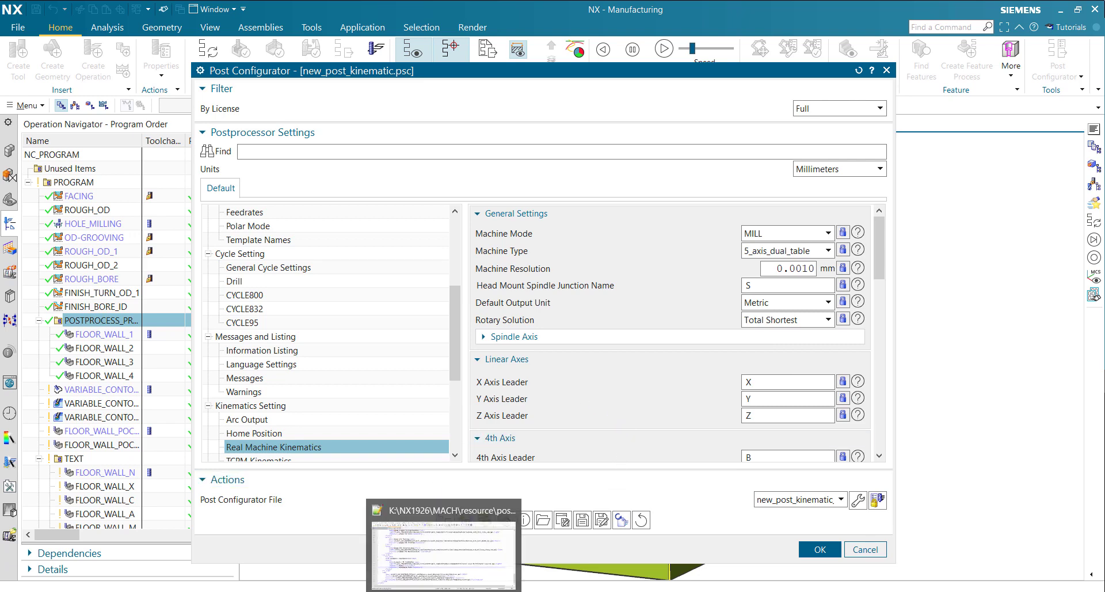
pyautogui.moveTo(371, 590)
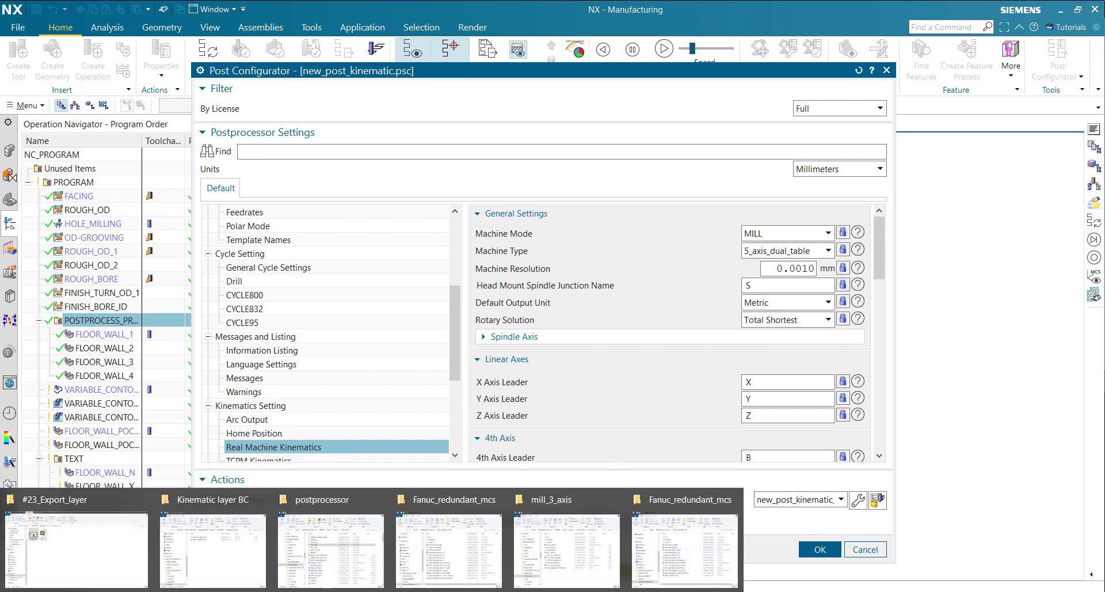
pyautogui.click(219, 541)
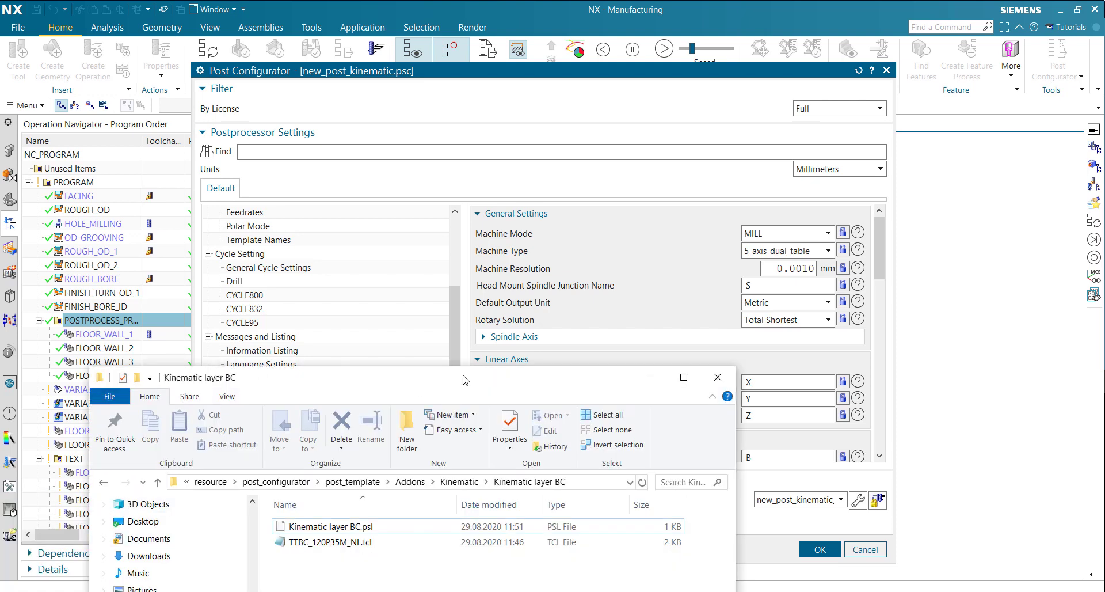
pyautogui.moveTo(465, 377); pyautogui.dragTo(545, 62)
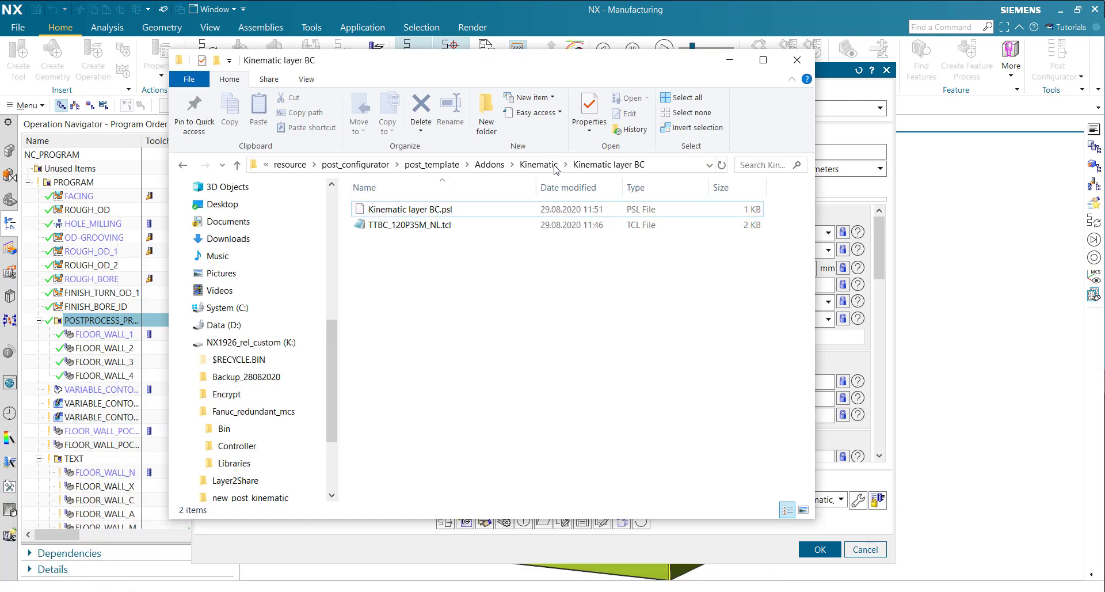
pyautogui.click(525, 167)
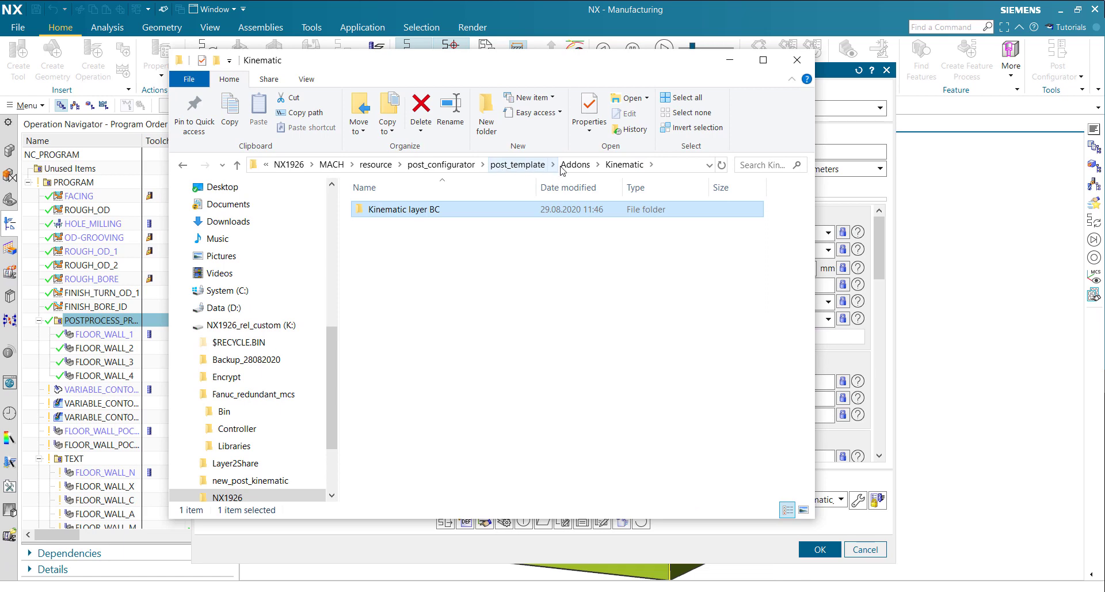
pyautogui.click(573, 167)
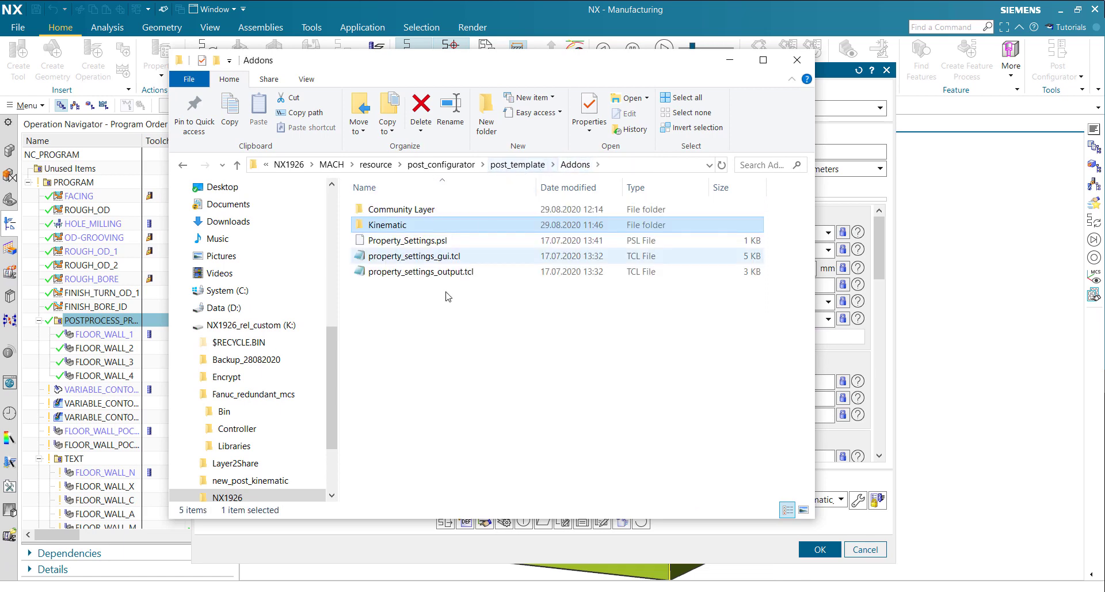
pyautogui.doubleClick(424, 212)
pyautogui.moveTo(555, 59); pyautogui.dragTo(466, 49)
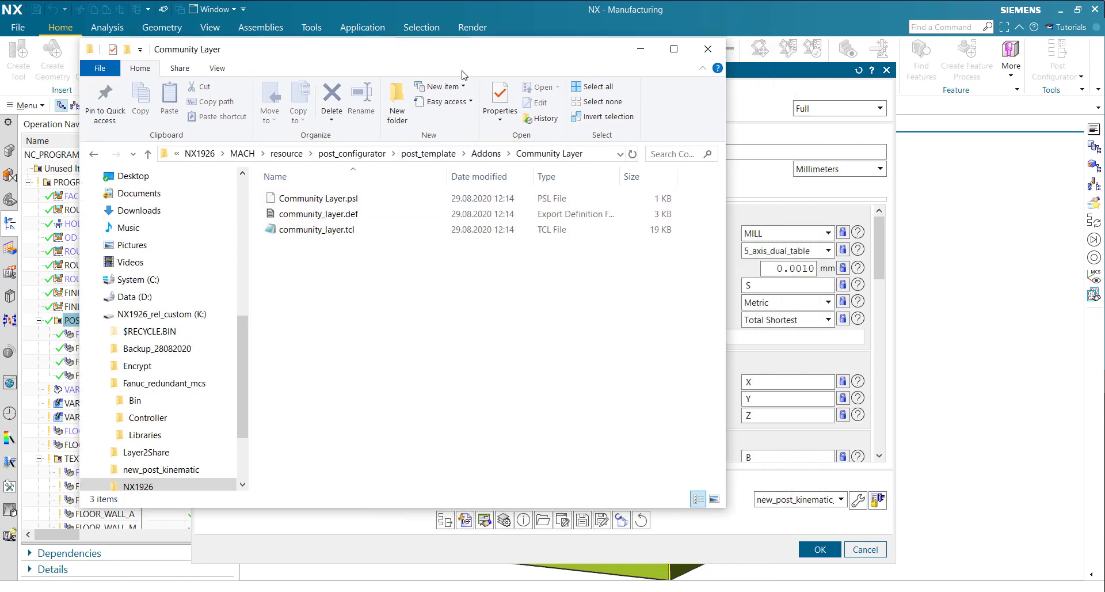
# - Switch to Notepad++ and duplicate the Kinematic Configuration UI_Item block in post_registry.xml after the Okuma OSP Multifunction level
pyautogui.hotkey('alt', 'Tab')
pyautogui.moveTo(579, 91); pyautogui.dragTo(641, 132)
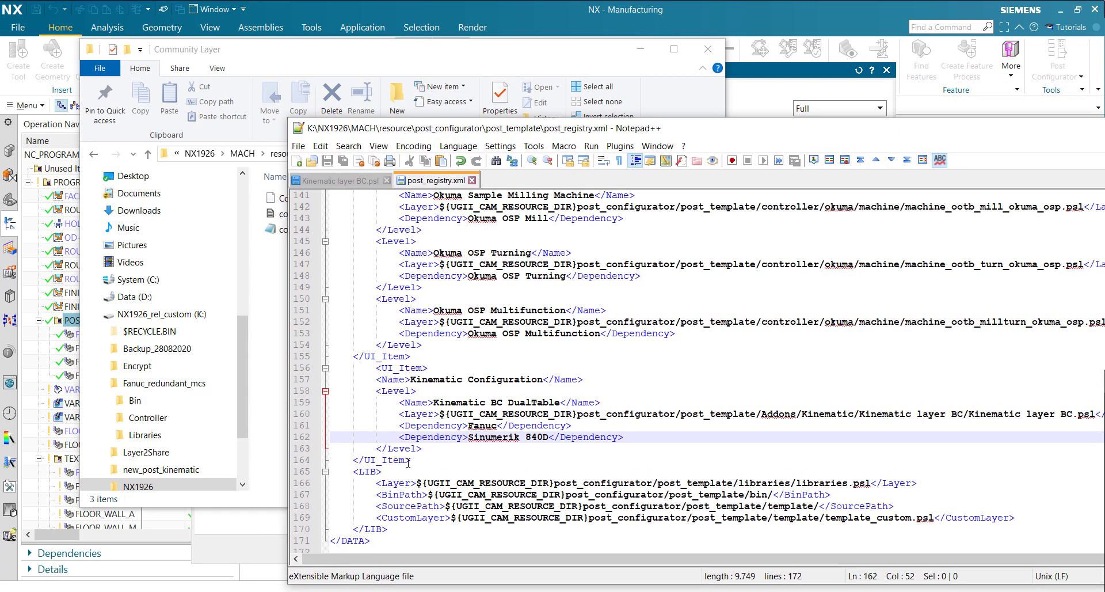
pyautogui.moveTo(413, 460); pyautogui.dragTo(304, 359)
pyautogui.hotkey('ctrl', 'c')
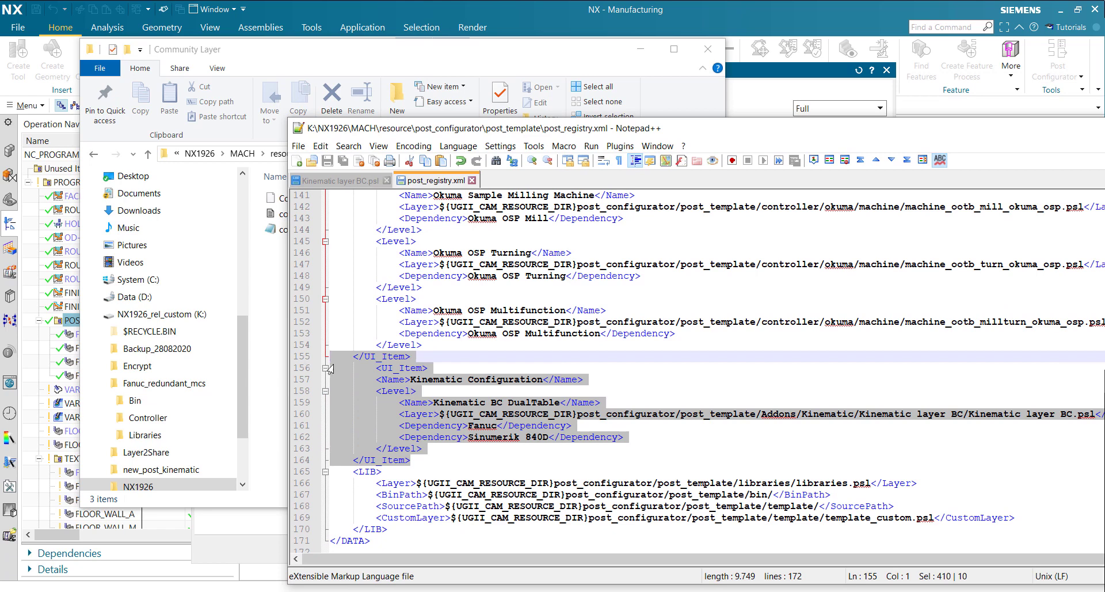
pyautogui.click(443, 343)
pyautogui.press('Return')
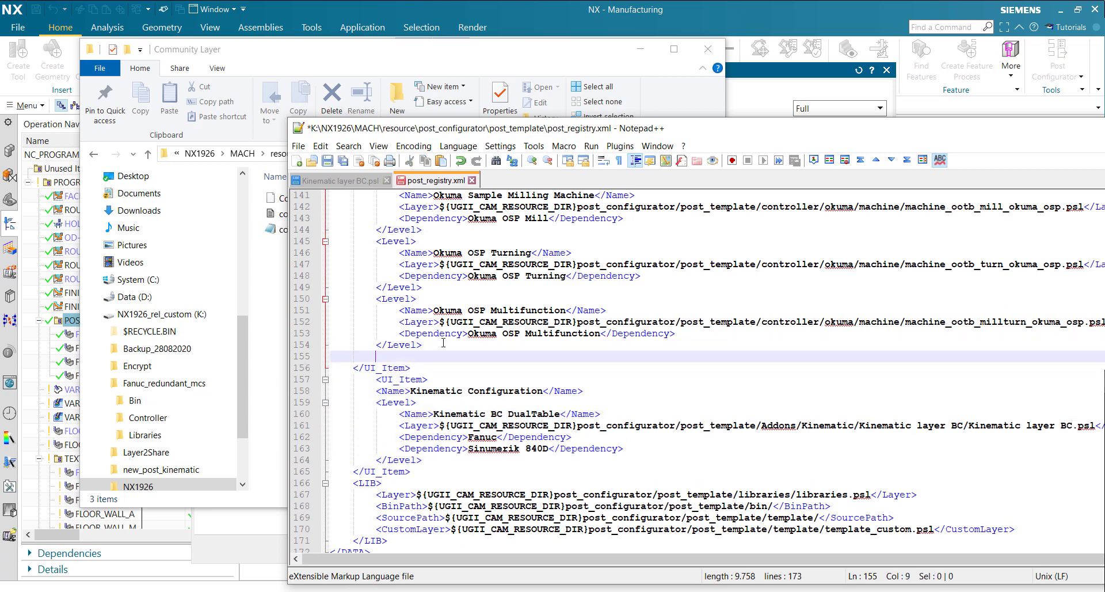
pyautogui.hotkey('ctrl', 'v')
# - Remove the extra indentation before the closing UI_Item tag that precedes the first Kinematic Configuration block
pyautogui.click(397, 356)
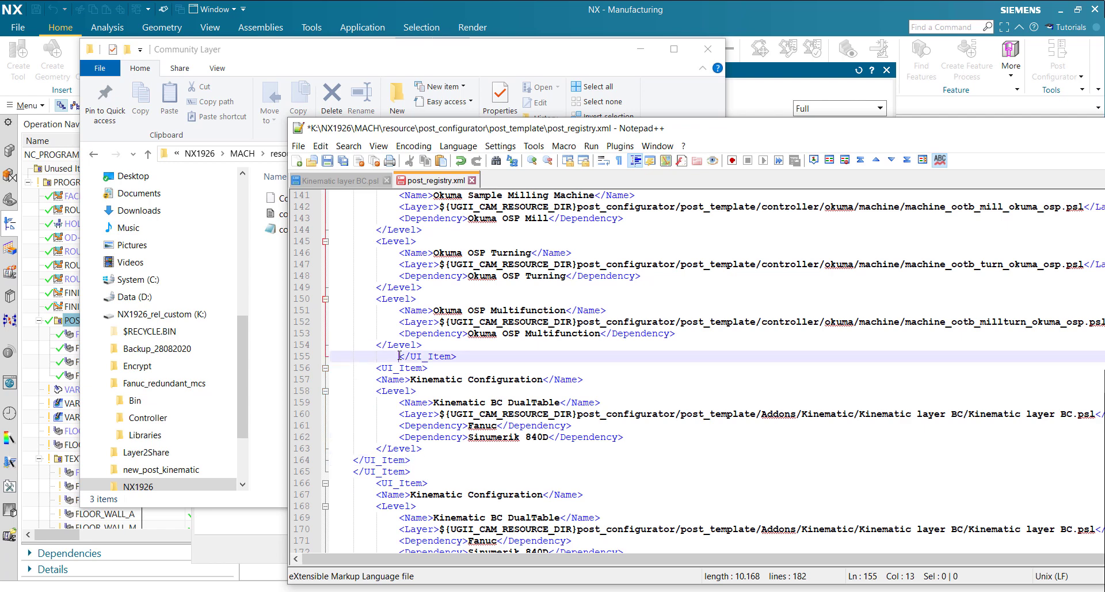
pyautogui.press('BackSpace')
pyautogui.press('BackSpace')
pyautogui.press('BackSpace')
pyautogui.press('BackSpace')
pyautogui.press('BackSpace')
pyautogui.press('BackSpace')
pyautogui.press('BackSpace')
pyautogui.press('BackSpace')
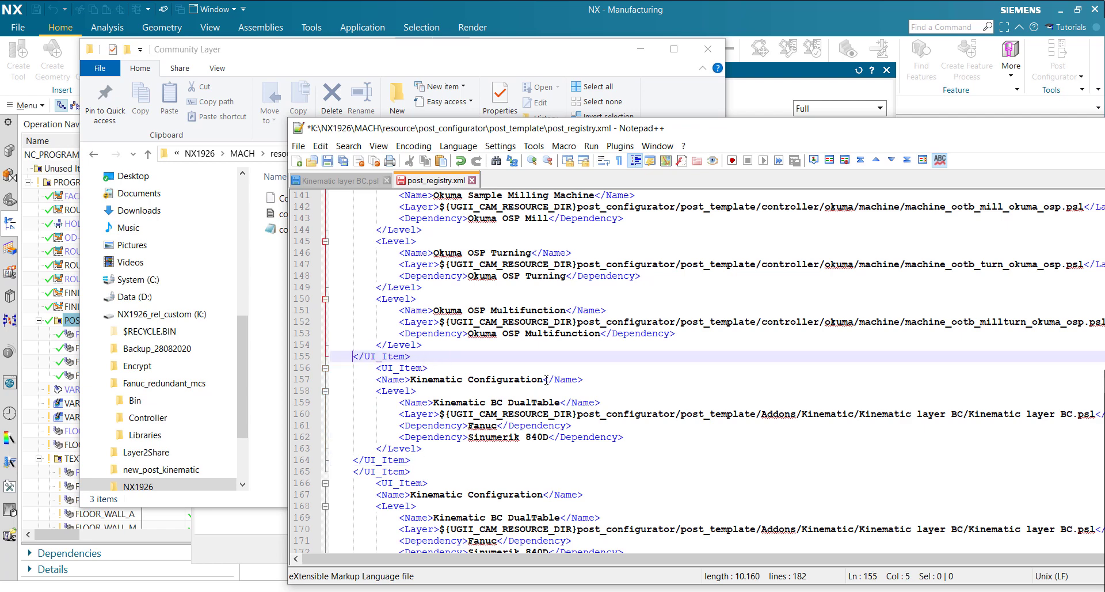
# - Rename the first Kinematic Configuration item to Technology Configurations
pyautogui.moveTo(543, 380); pyautogui.dragTo(414, 381)
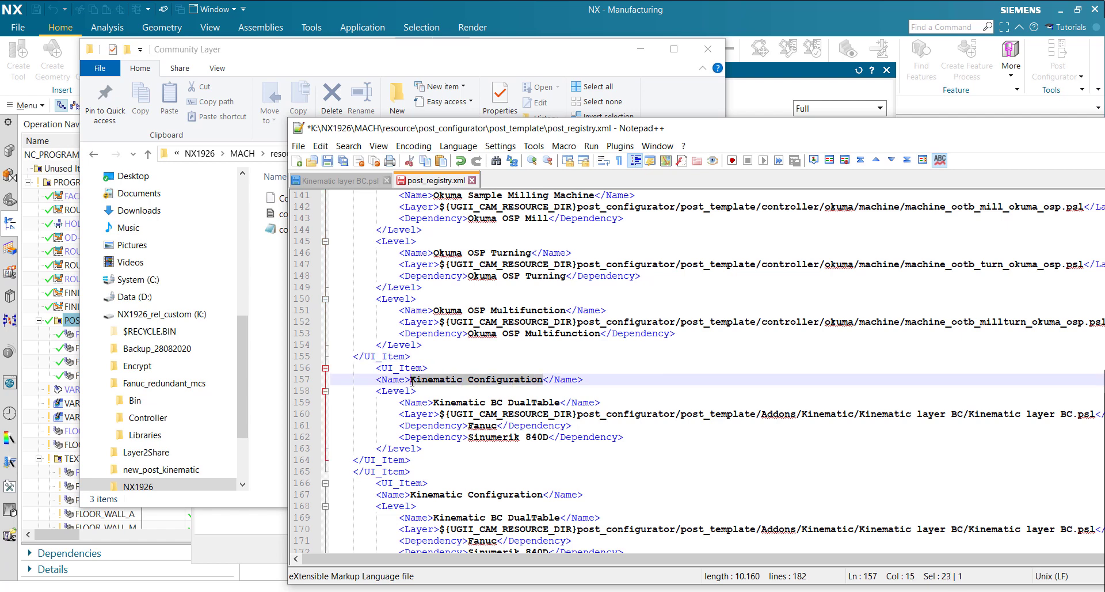
pyautogui.write('Technology')
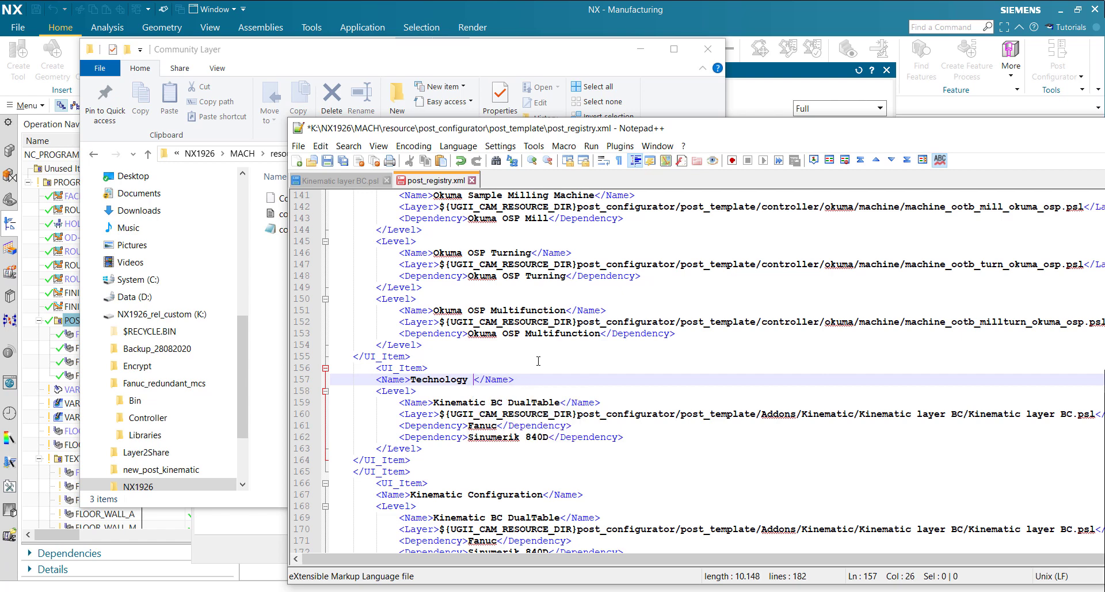
pyautogui.write(' Configuratio')
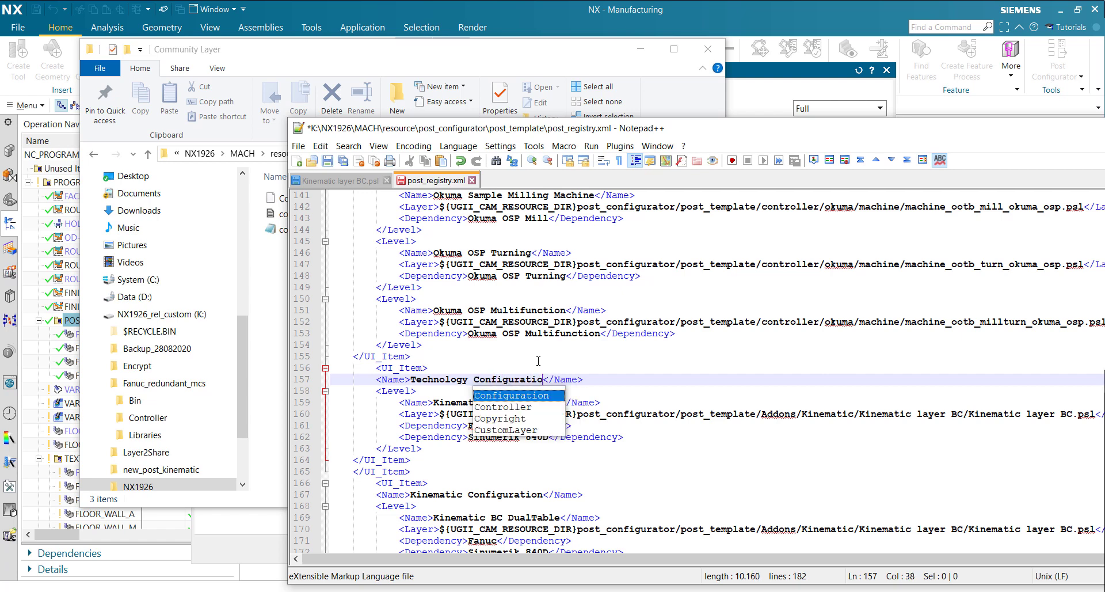
pyautogui.write('ns')
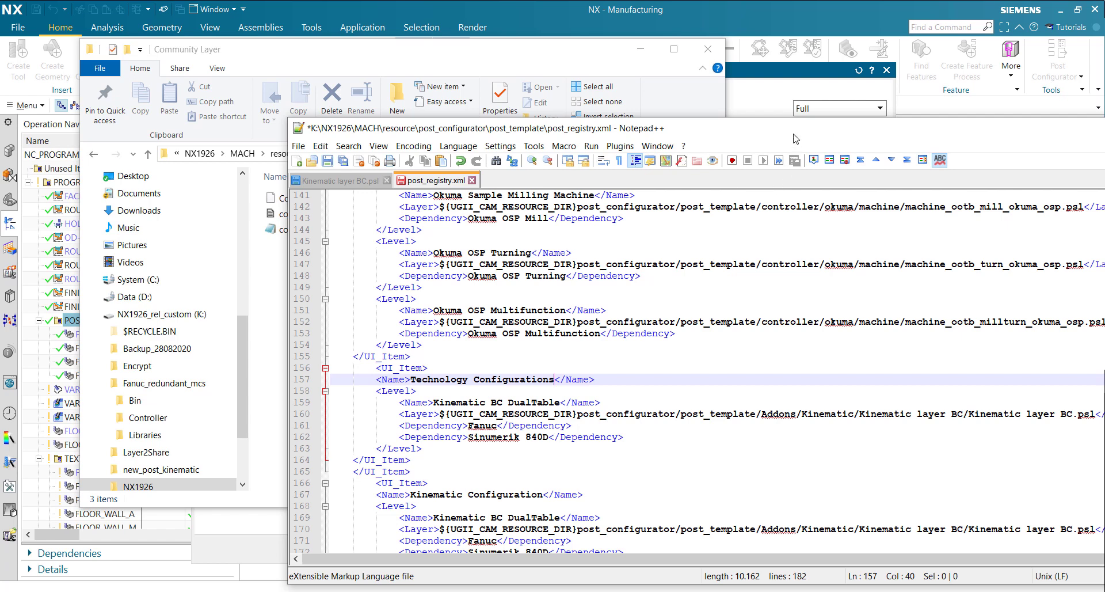
# - Rename the level under Technology Configurations to Community Layer
pyautogui.moveTo(796, 133); pyautogui.dragTo(724, 81)
pyautogui.moveTo(362, 349); pyautogui.dragTo(490, 347)
pyautogui.write('Community ')
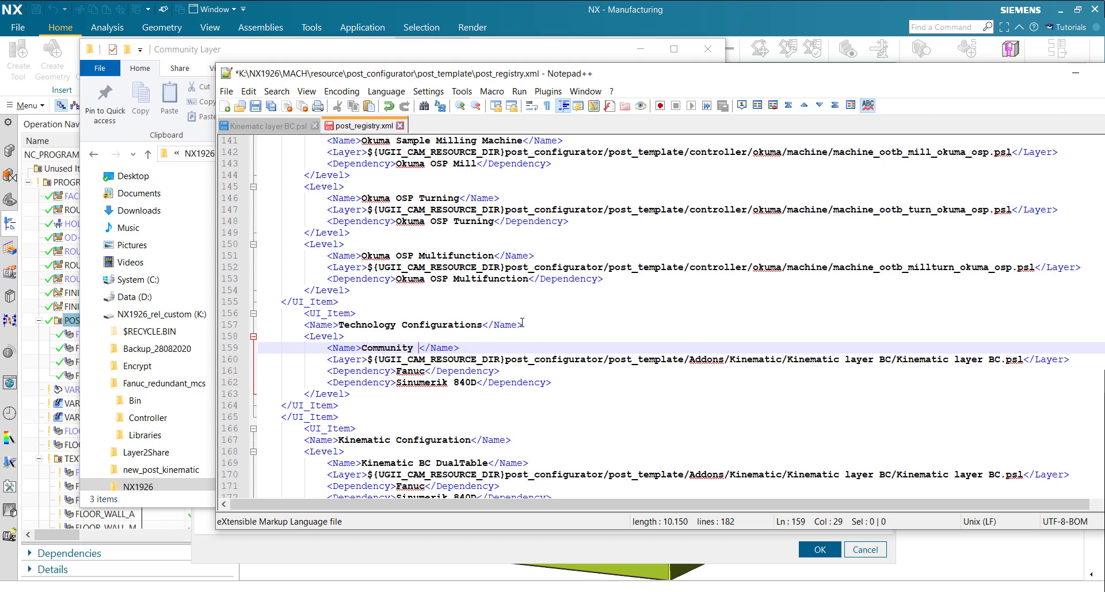
pyautogui.write('C')
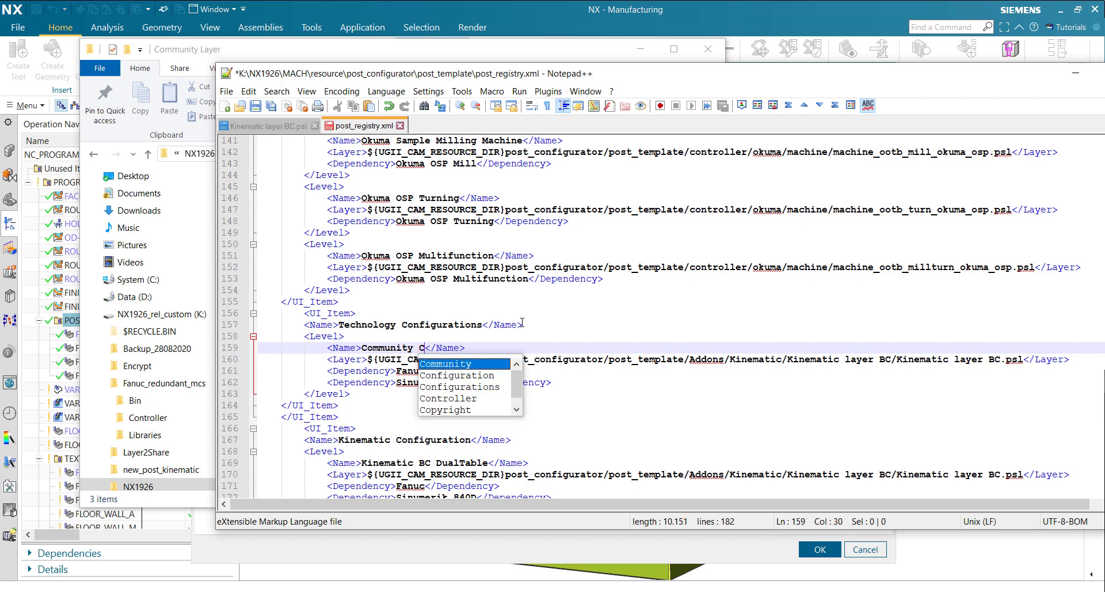
pyautogui.press('BackSpace')
pyautogui.write('Layer')
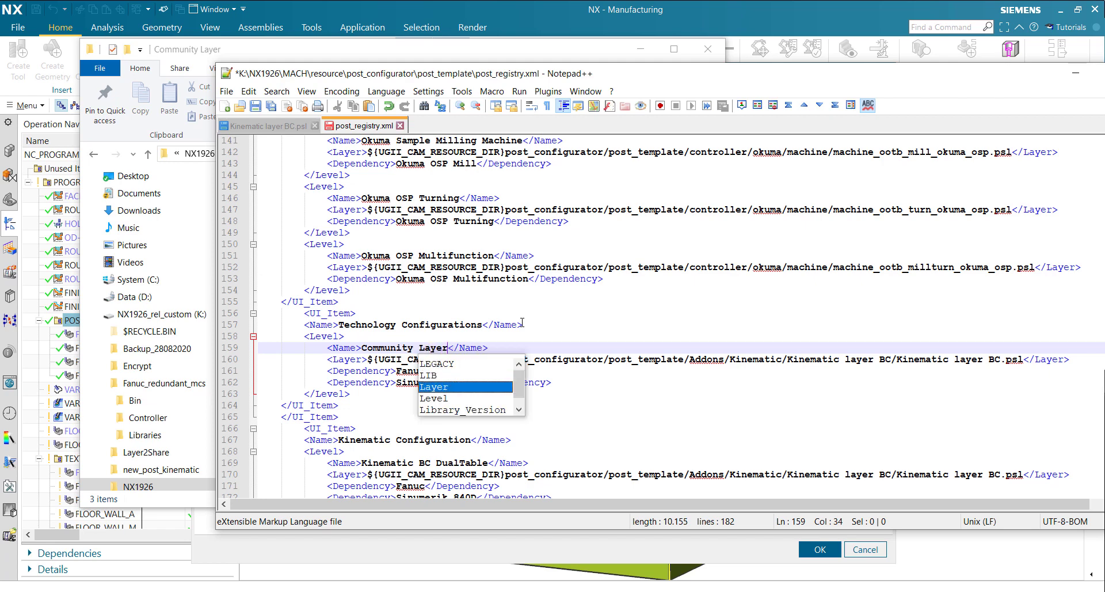
# - Copy the path part Addons\Community Layer from File Explorer and use it to replace Addons/Kinematic/Kinematic layer BC/ in the Community Layer's Layer path
pyautogui.click(247, 43)
pyautogui.click(597, 157)
pyautogui.moveTo(548, 153); pyautogui.dragTo(412, 156)
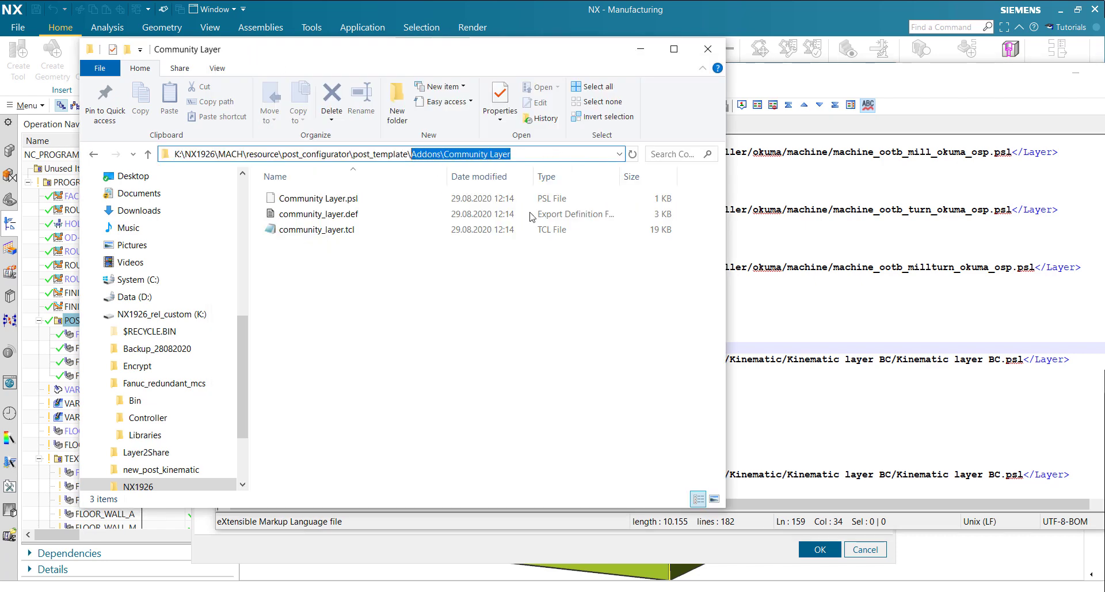
pyautogui.click(780, 393)
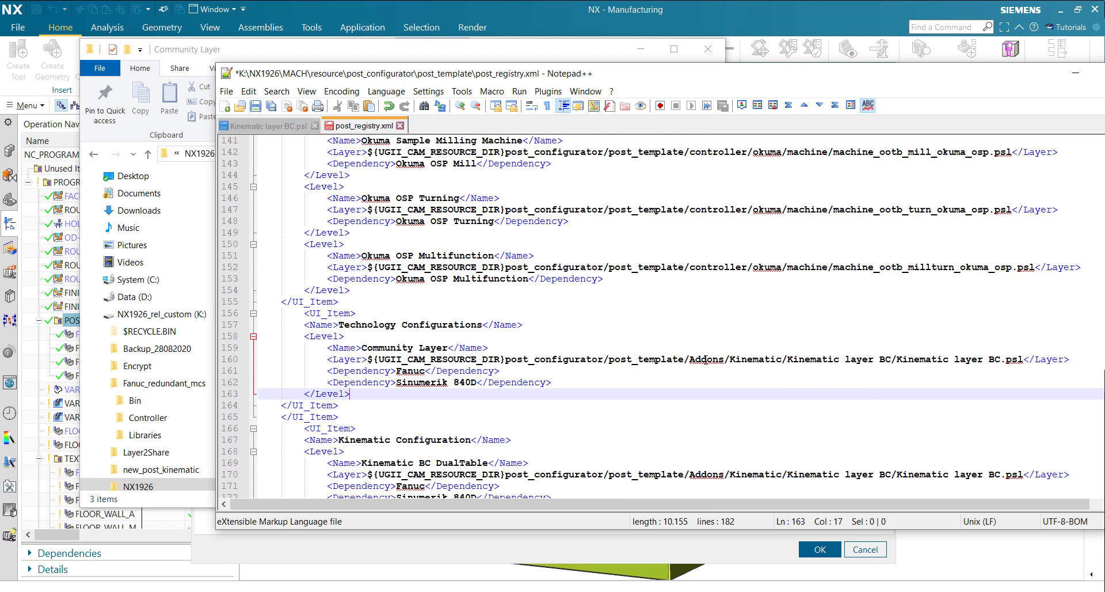
pyautogui.moveTo(690, 361); pyautogui.dragTo(903, 358)
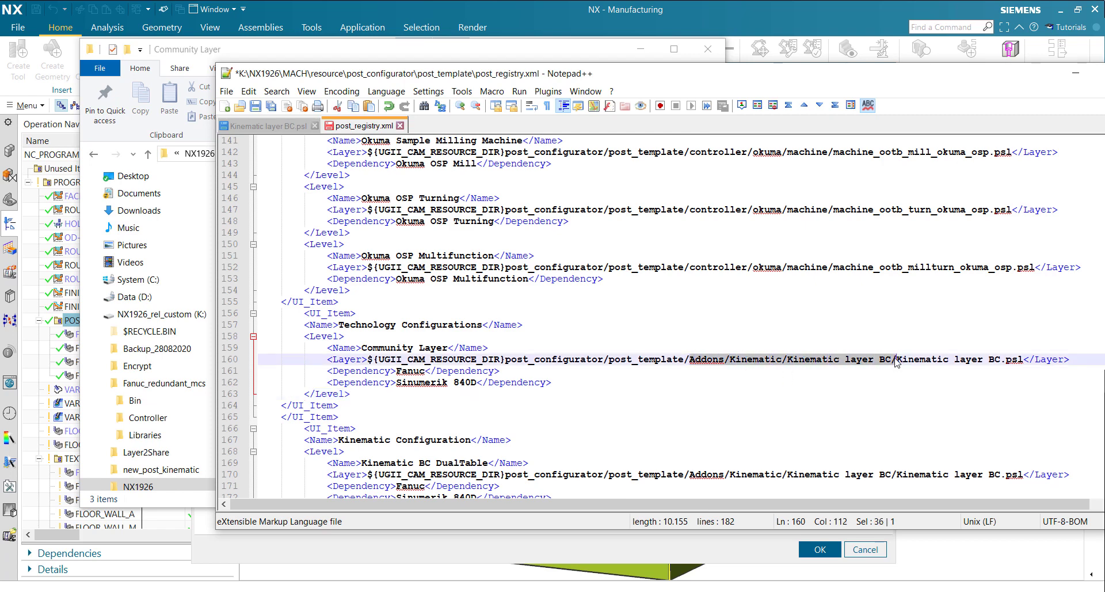
pyautogui.write('Addons\\Community Layer')
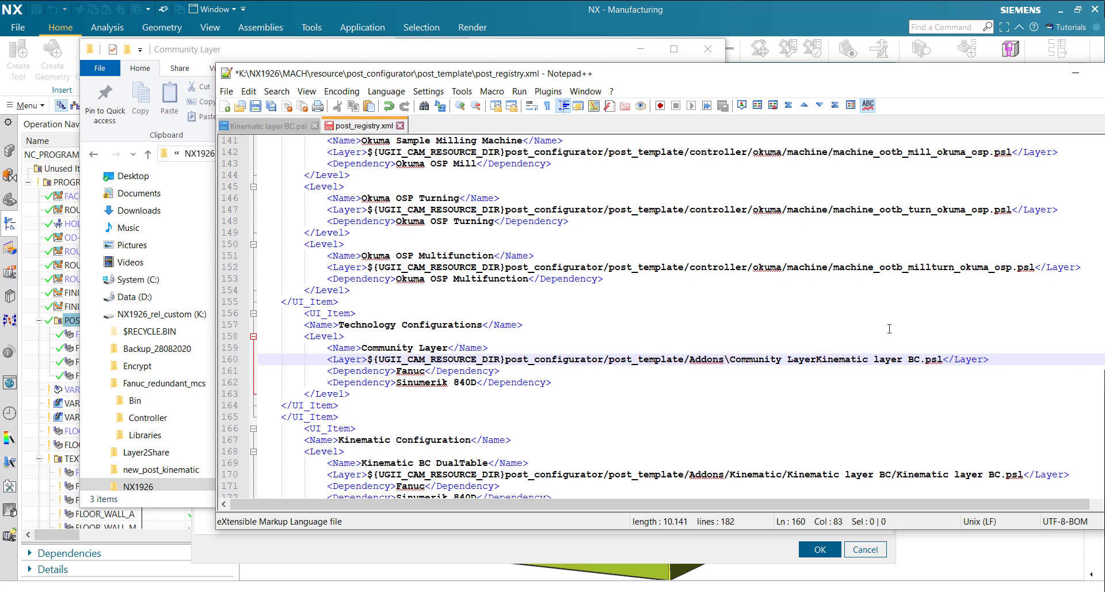
# - Change the pasted backslash after Addons to a forward slash and add a forward slash after Community Layer in the path
pyautogui.press('BackSpace')
pyautogui.write('/')
pyautogui.click(870, 360)
pyautogui.write('/')
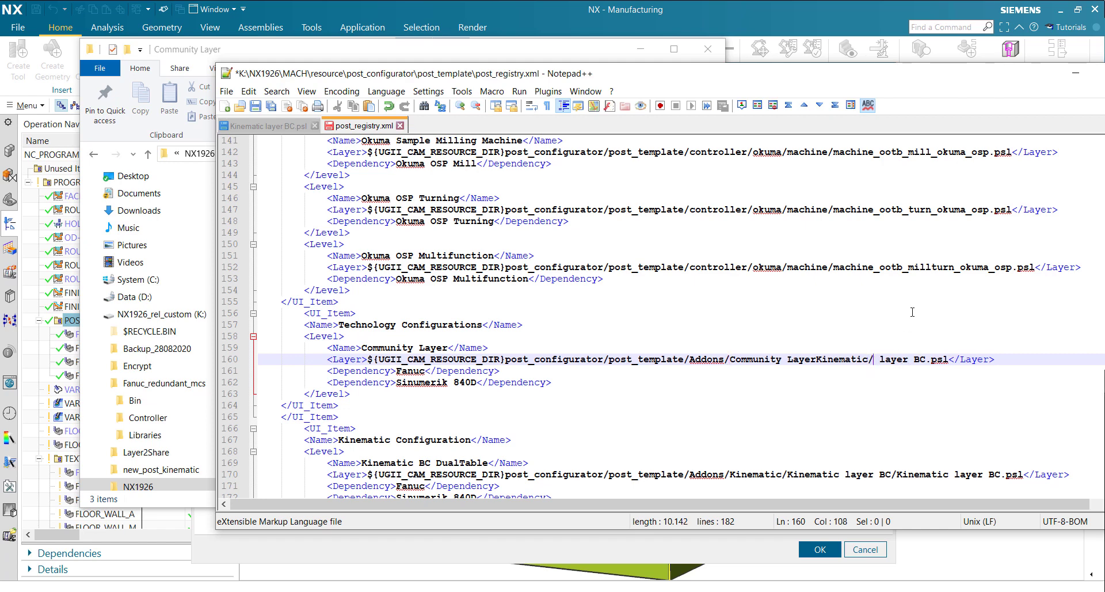
pyautogui.moveTo(658, 76); pyautogui.dragTo(520, 181)
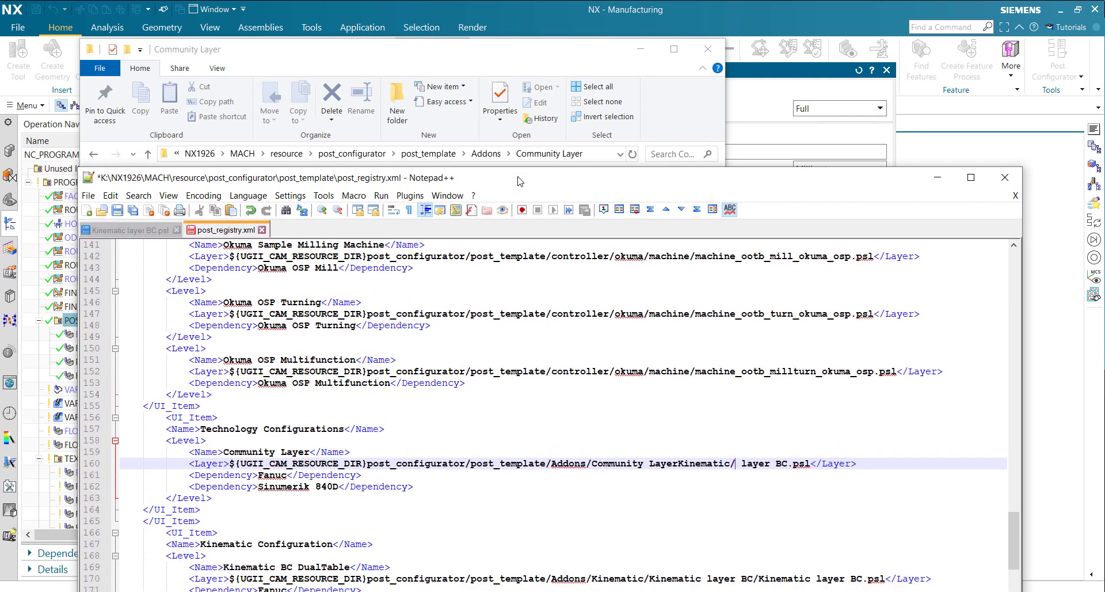
pyautogui.moveTo(520, 181); pyautogui.dragTo(515, 214)
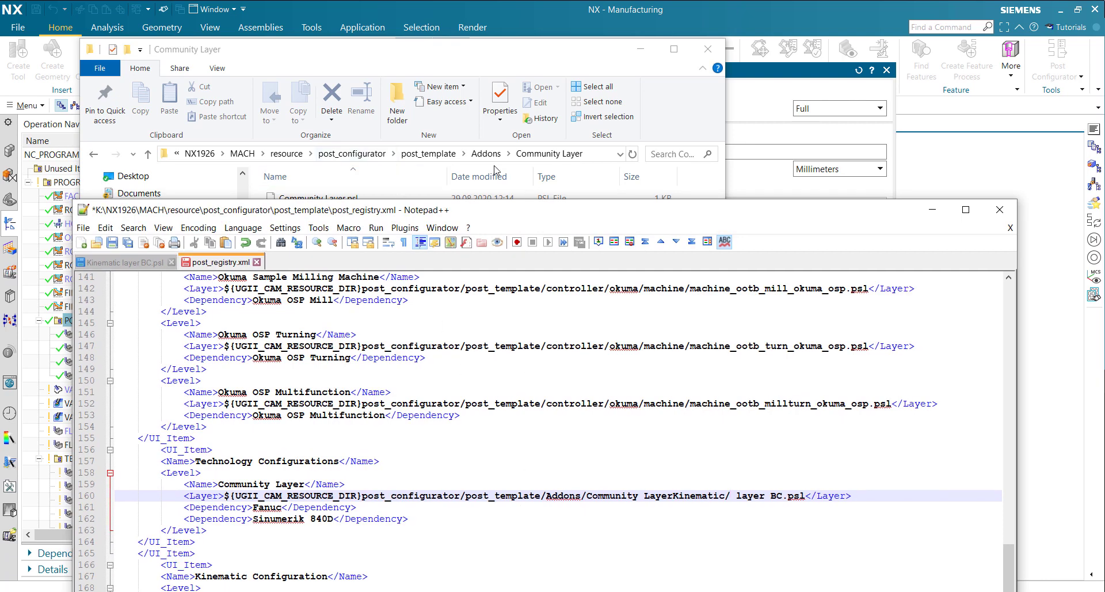
pyautogui.click(673, 497)
pyautogui.write('/')
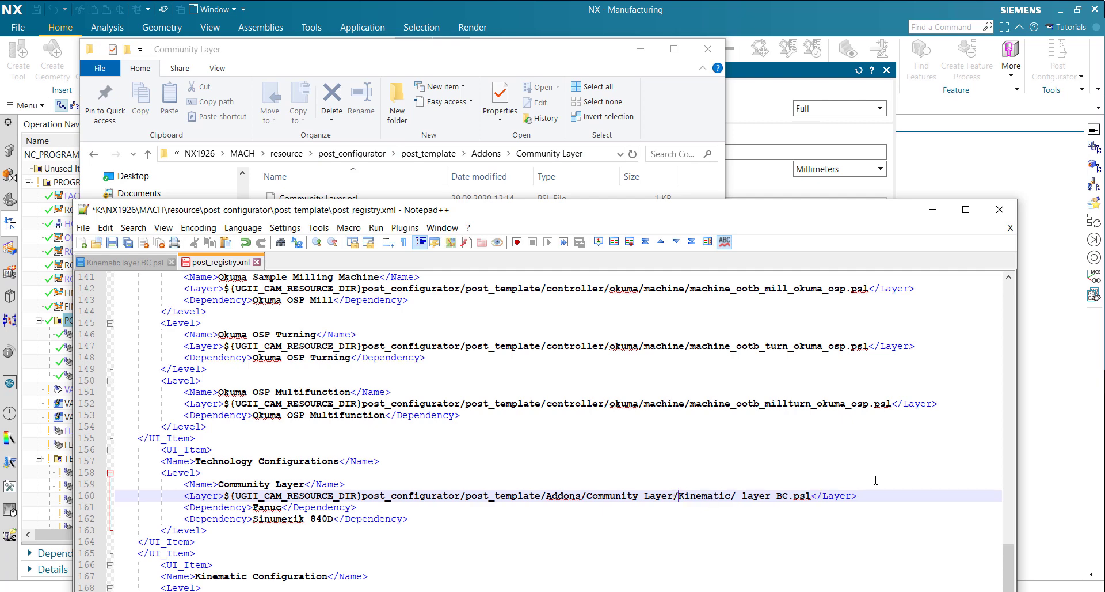
pyautogui.press('BackSpace')
pyautogui.press('BackSpace')
pyautogui.press('BackSpace')
# - Copy the base name of Community Layer.psl from File Explorer and replace the leftover Kinematic file name before .psl in the Layer path with it
pyautogui.click(432, 70)
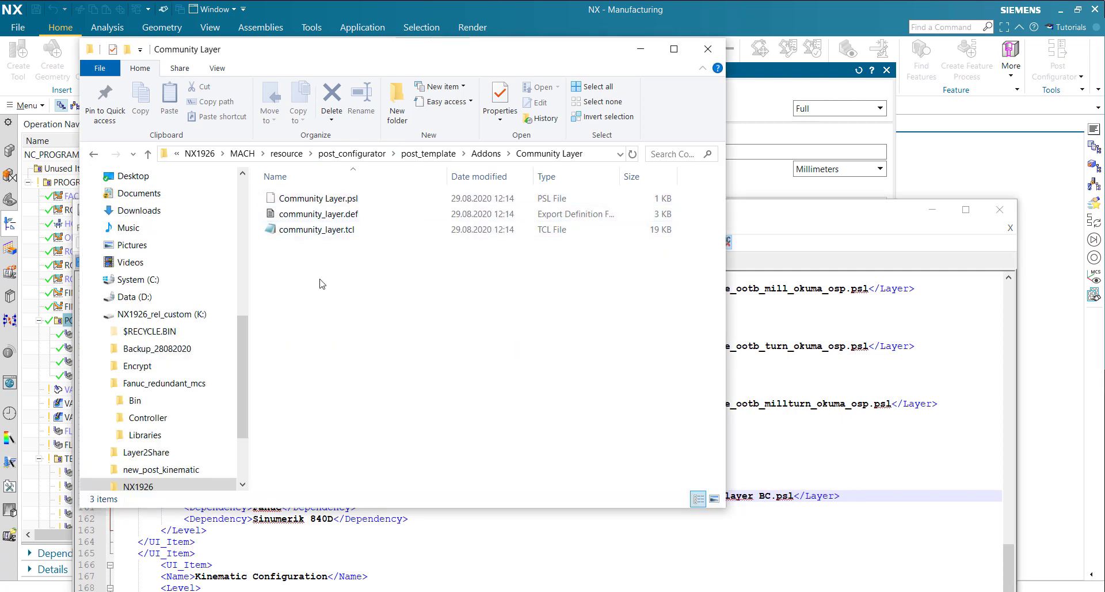
pyautogui.click(373, 201)
pyautogui.click(375, 202)
pyautogui.hotkey('ctrl', 'c')
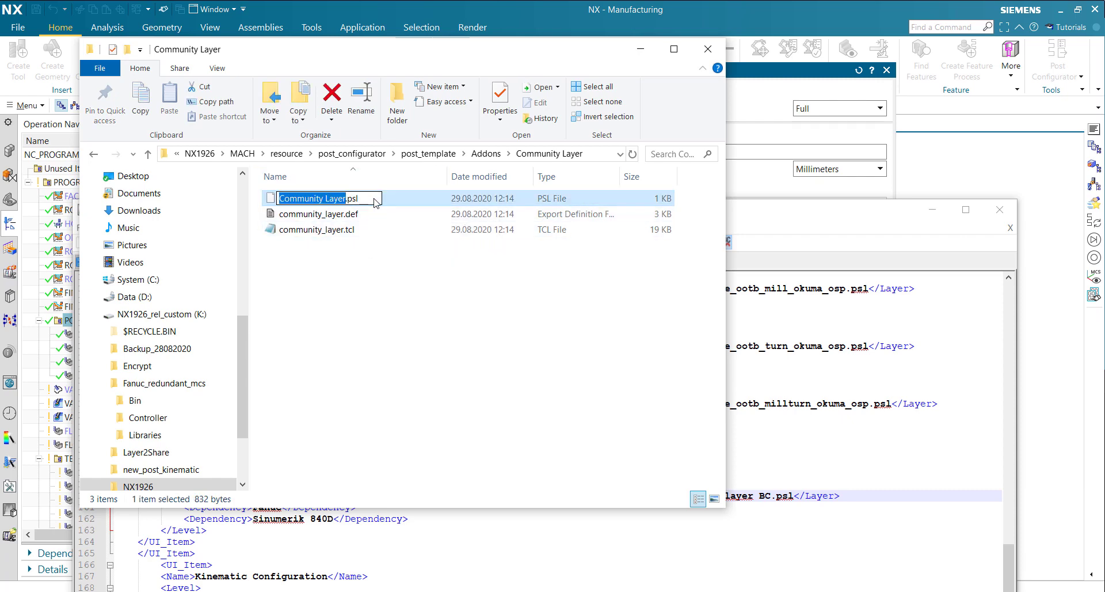
pyautogui.click(842, 226)
pyautogui.moveTo(679, 496); pyautogui.dragTo(770, 495)
pyautogui.hotkey('ctrl', 'v')
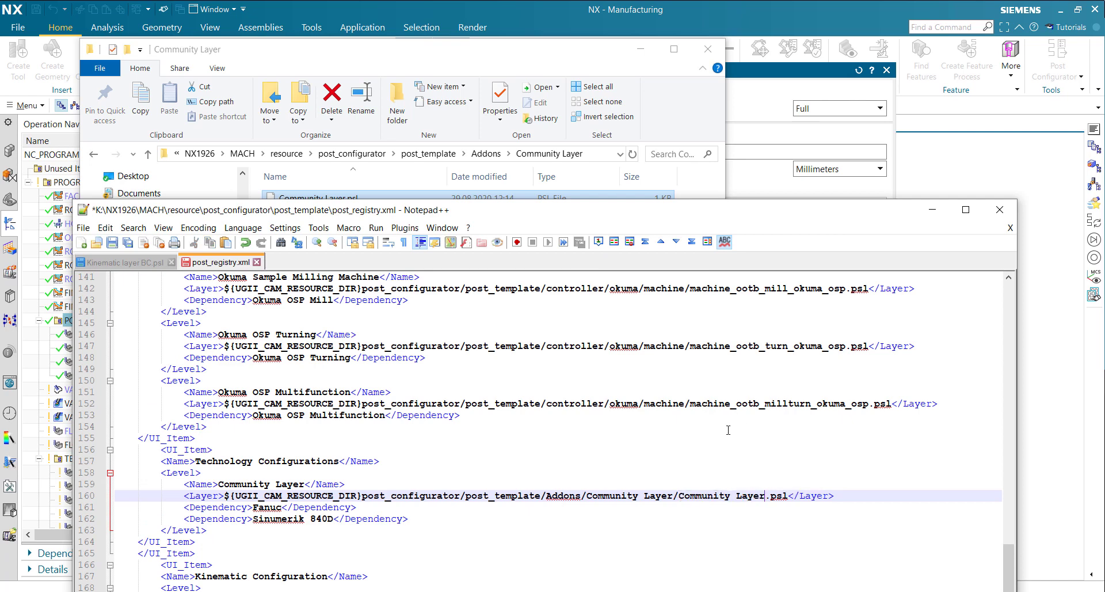
# - Delete the Fanuc and Sinumerik 840D dependency lines from the Community Layer level and save post_registry.xml
pyautogui.click(420, 518)
pyautogui.hotkey('shift', 'Home')
pyautogui.hotkey('shift', 'Up')
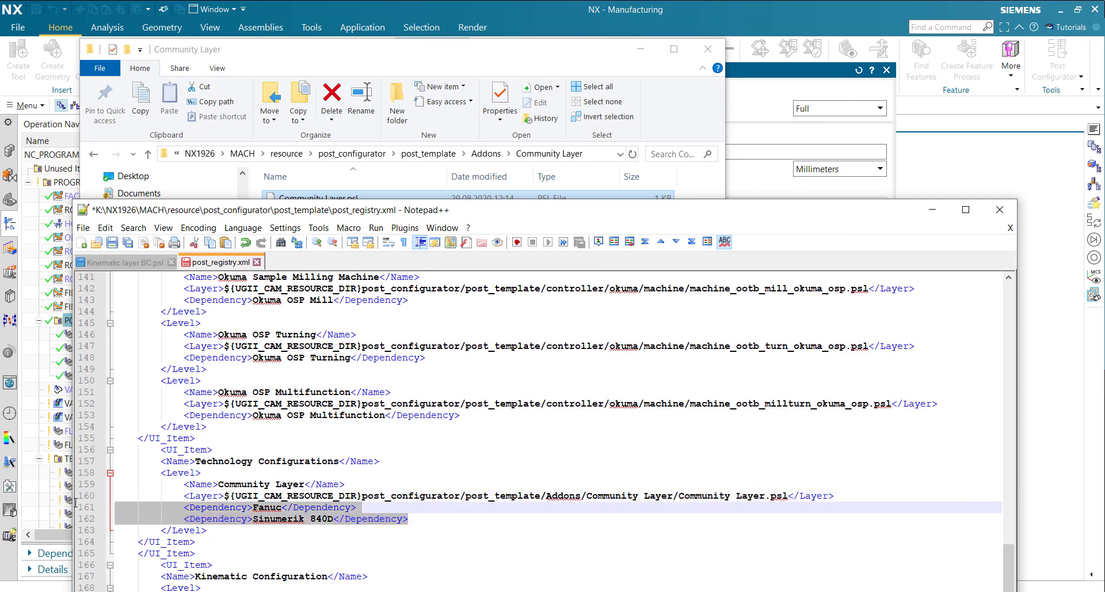
pyautogui.press('End')
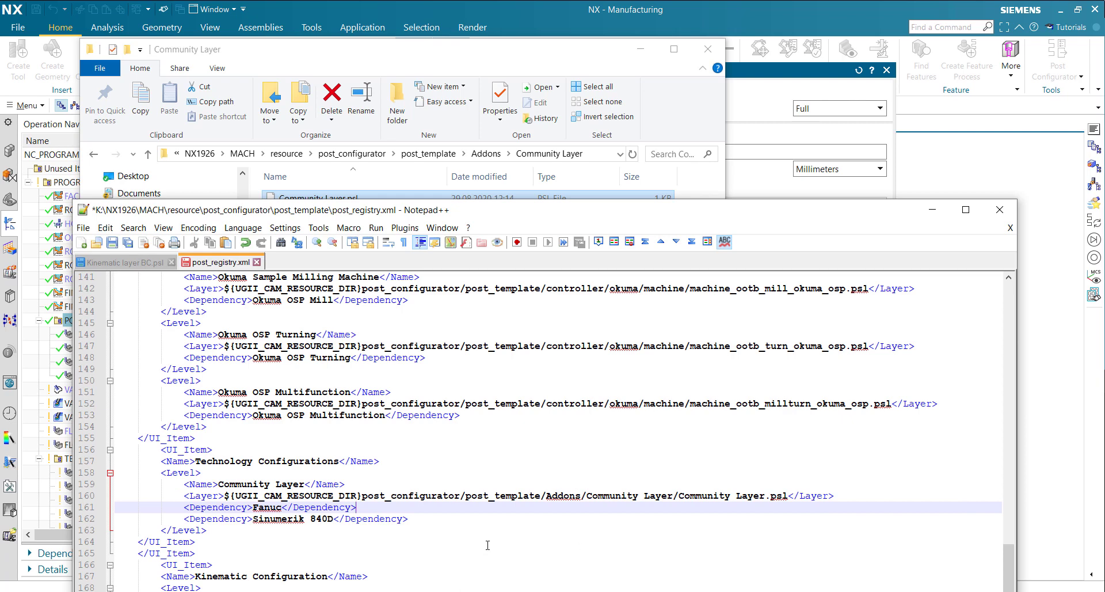
pyautogui.click(432, 518)
pyautogui.hotkey('shift', 'Up')
pyautogui.hotkey('shift', 'Home')
pyautogui.press('Delete')
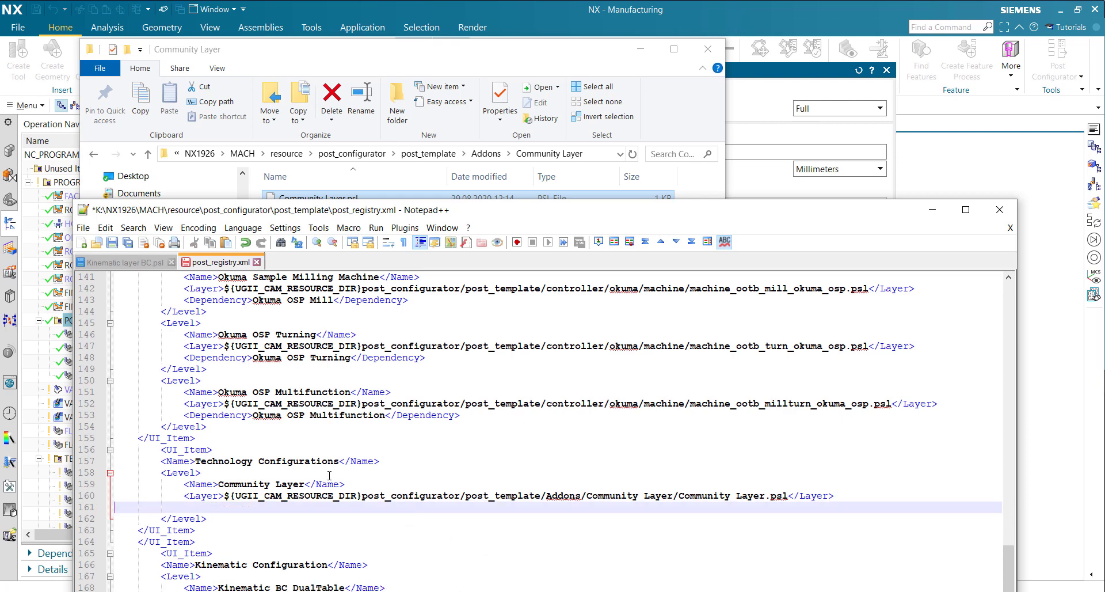
pyautogui.press('BackSpace')
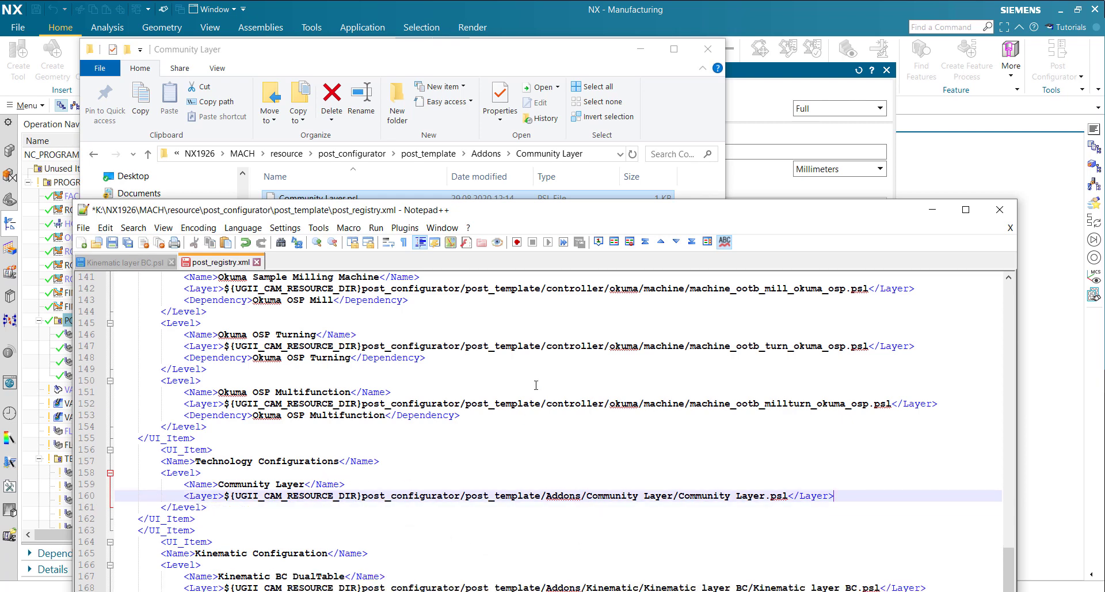
pyautogui.hotkey('ctrl', 's')
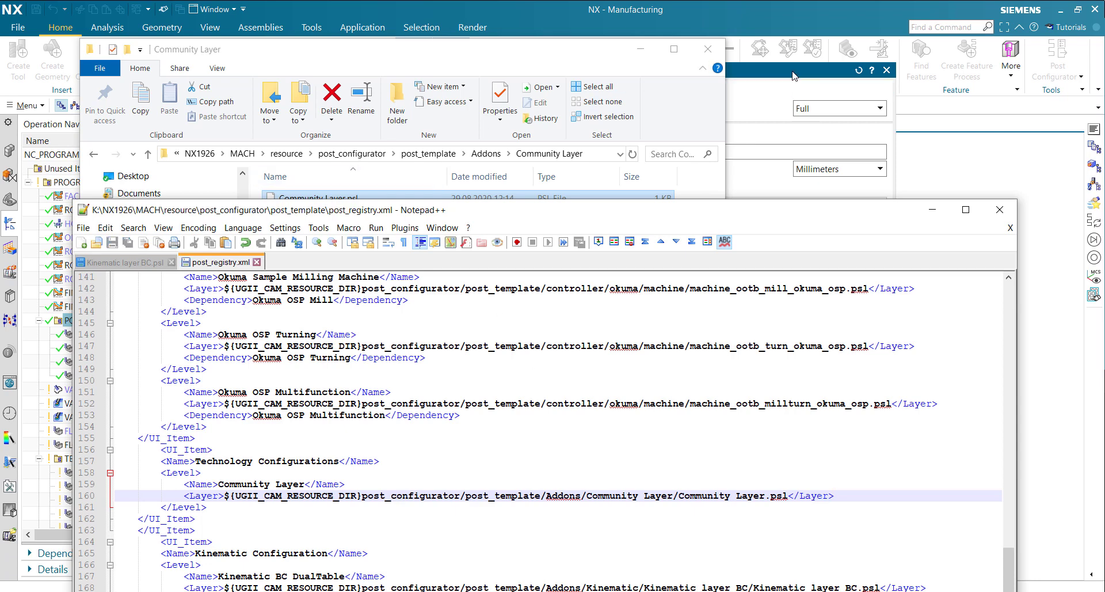
# - Switch to NX, cancel the open postprocessor dialog, and try to create a new postprocessor from the Post Configurator
pyautogui.click(795, 73)
pyautogui.click(860, 549)
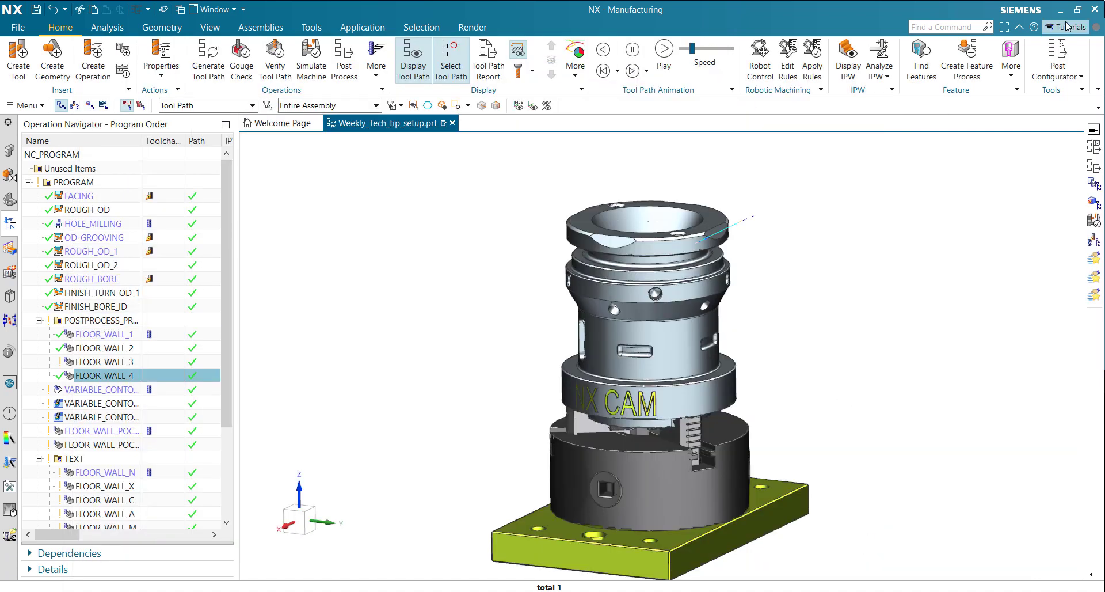
pyautogui.click(1062, 50)
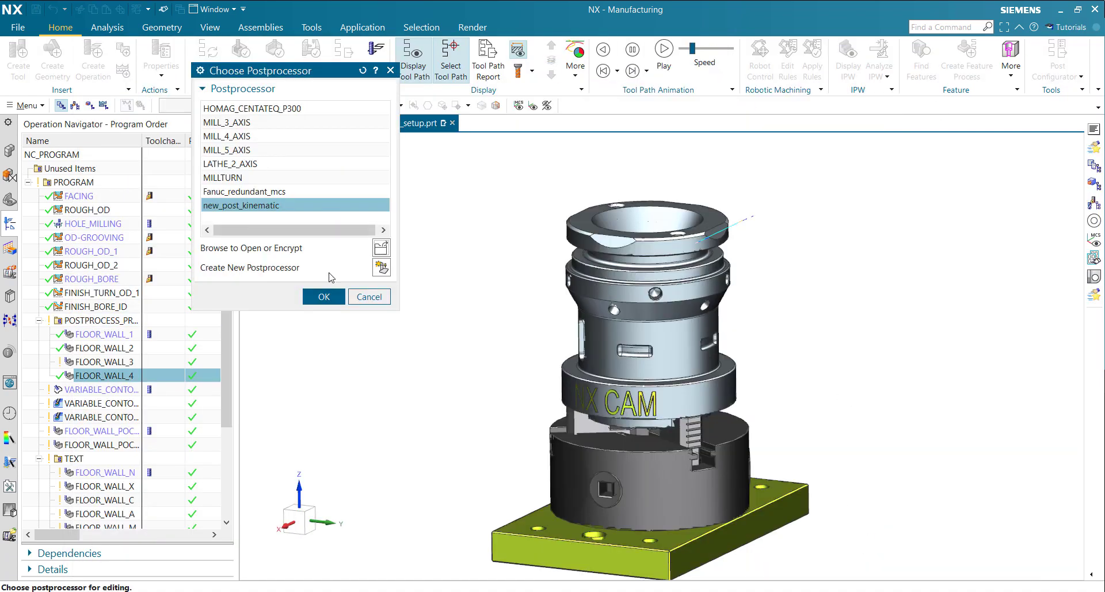
pyautogui.click(389, 280)
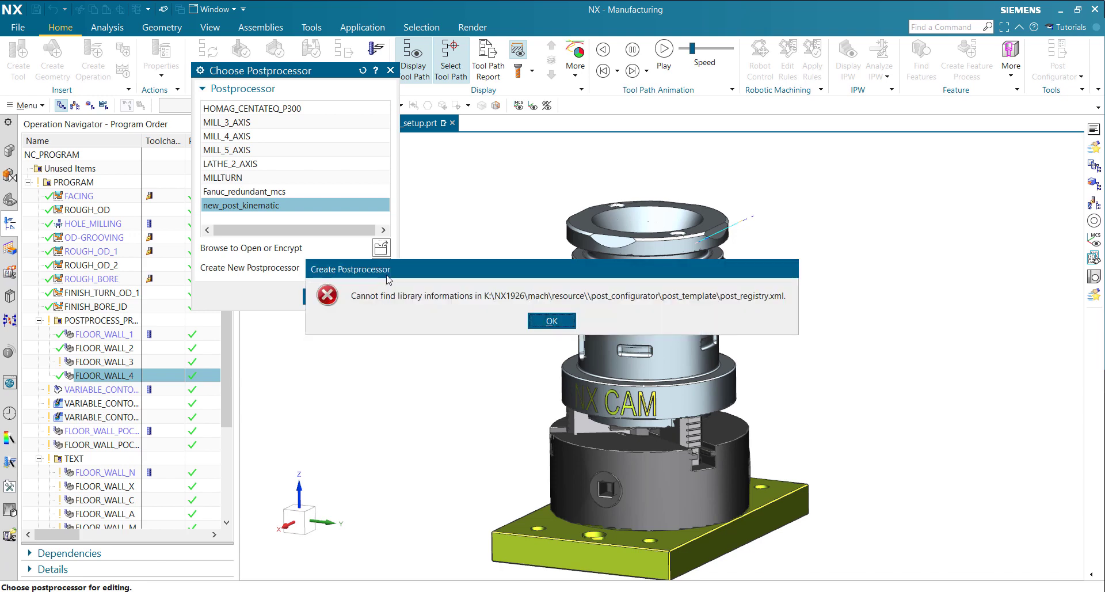
pyautogui.click(555, 320)
pyautogui.click(553, 321)
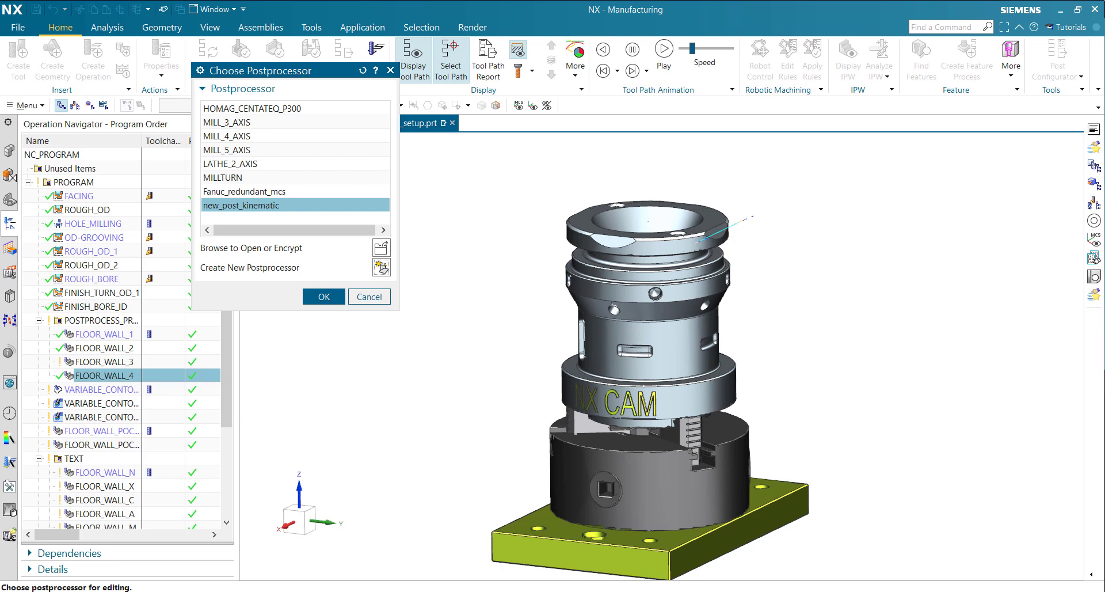
# - Switch to Notepad++ and delete the surplus closing UI_Item tag after the Community Layer level in post_registry.xml
pyautogui.hotkey('alt', 'Tab')
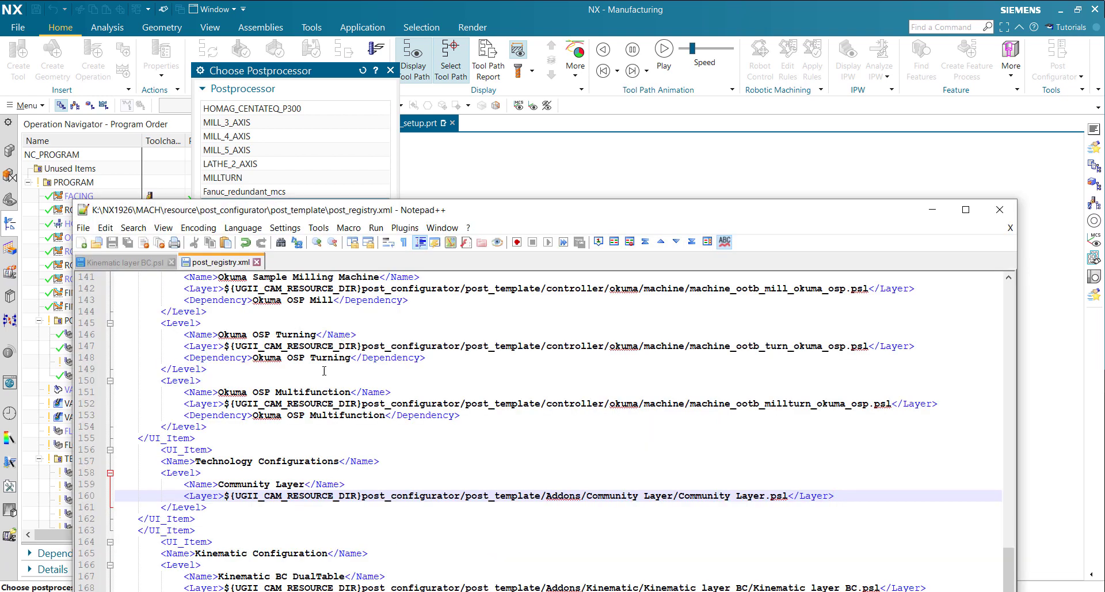
pyautogui.scroll(-1, 287, 404)
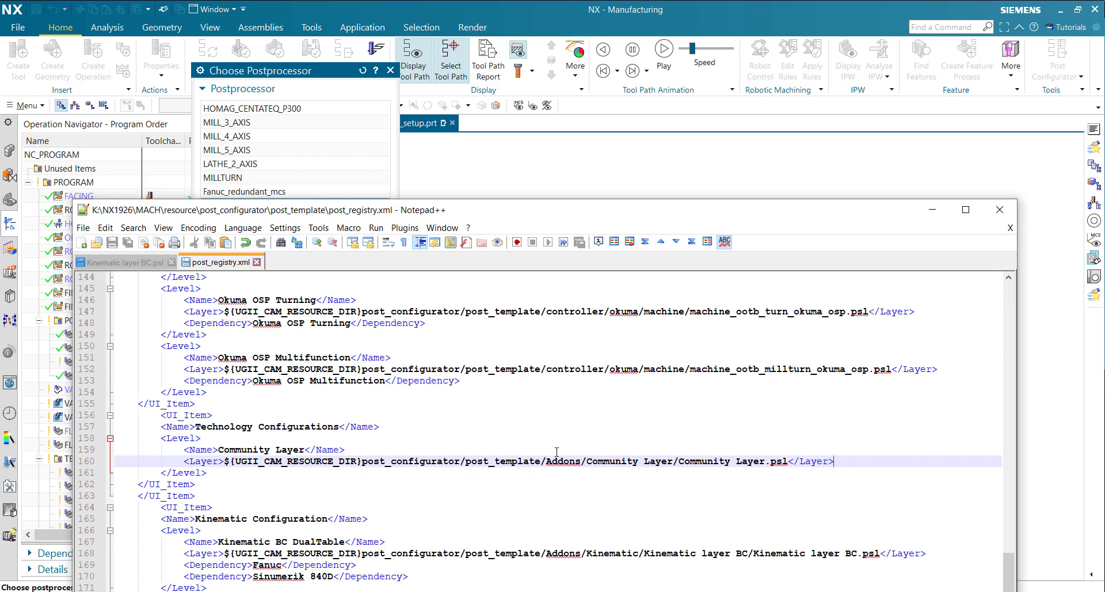
pyautogui.scroll(-1, 540, 441)
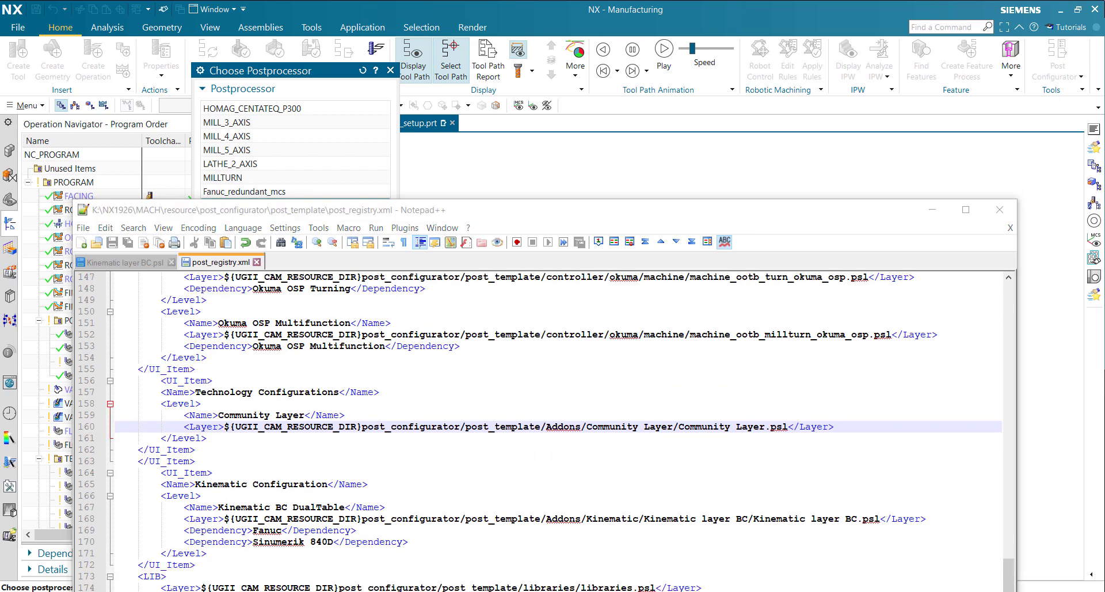
pyautogui.click(191, 451)
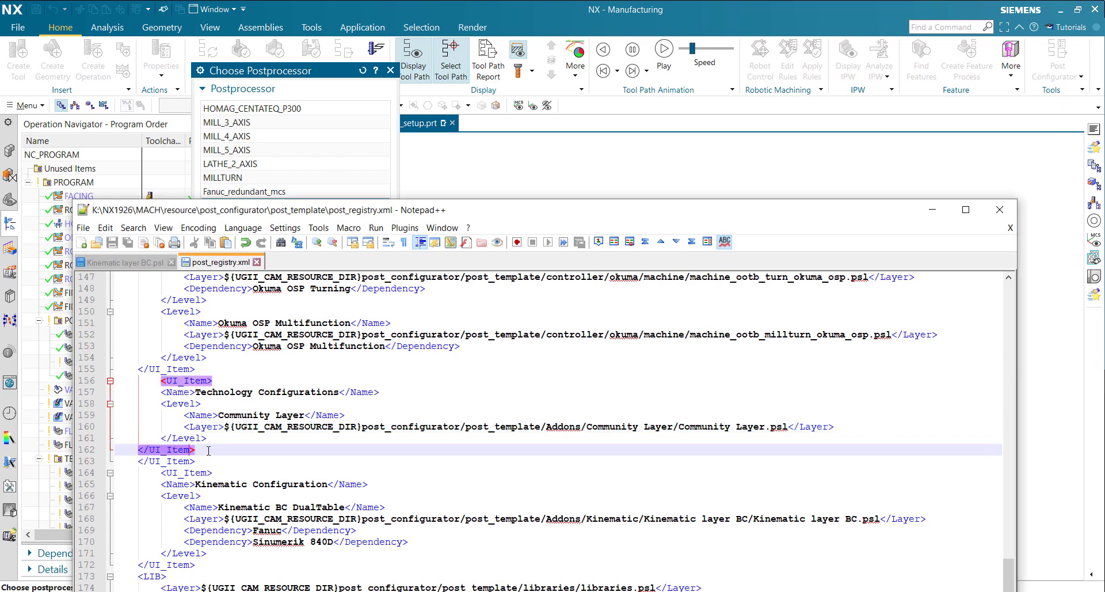
pyautogui.click(178, 461)
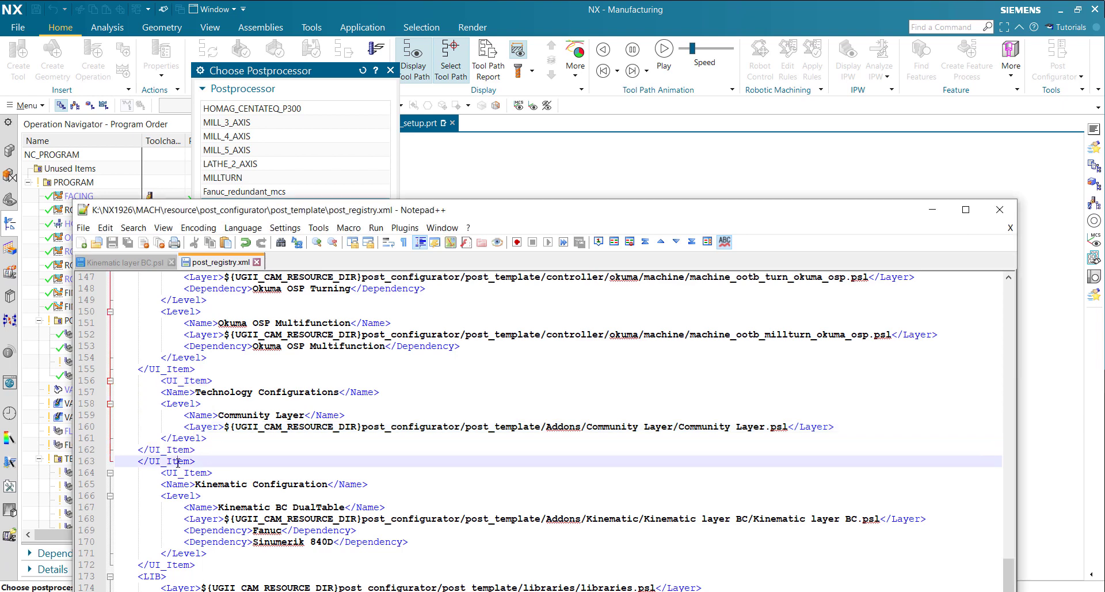
pyautogui.click(207, 449)
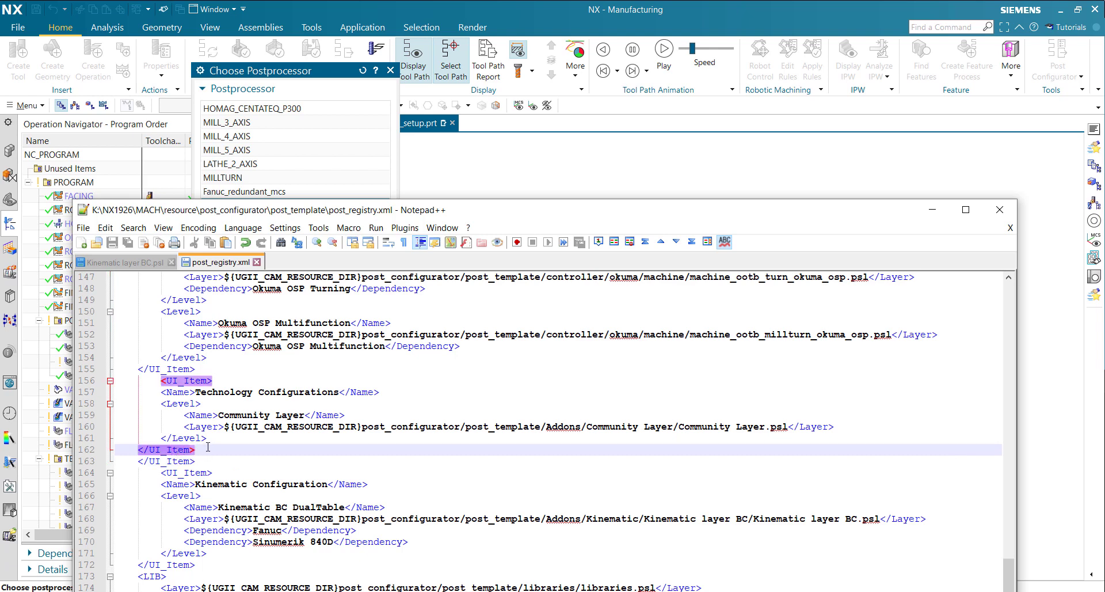
pyautogui.moveTo(221, 447); pyautogui.dragTo(95, 450)
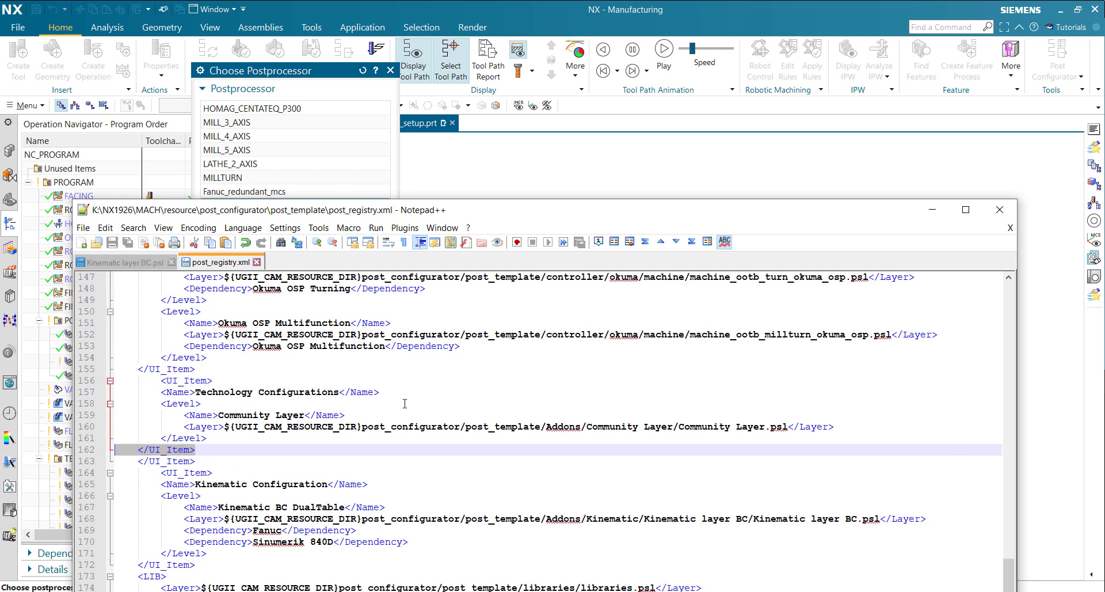
pyautogui.press('Delete')
pyautogui.press('BackSpace')
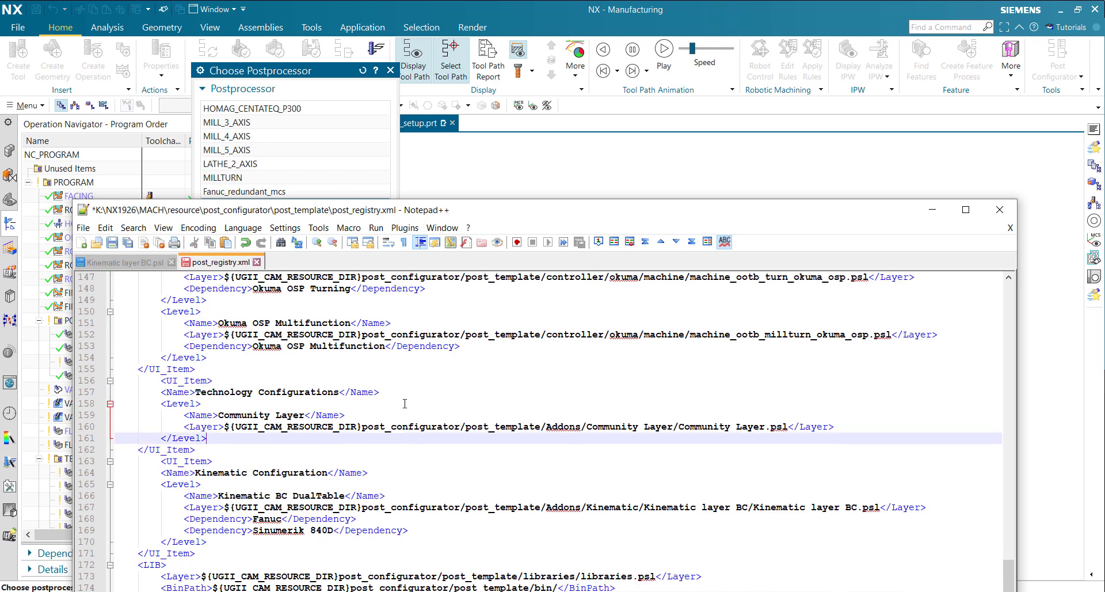
# - Remove the extra indentation before the opening UI_Item tag of Technology Configurations, then save post_registry.xml and return to NX
pyautogui.click(160, 380)
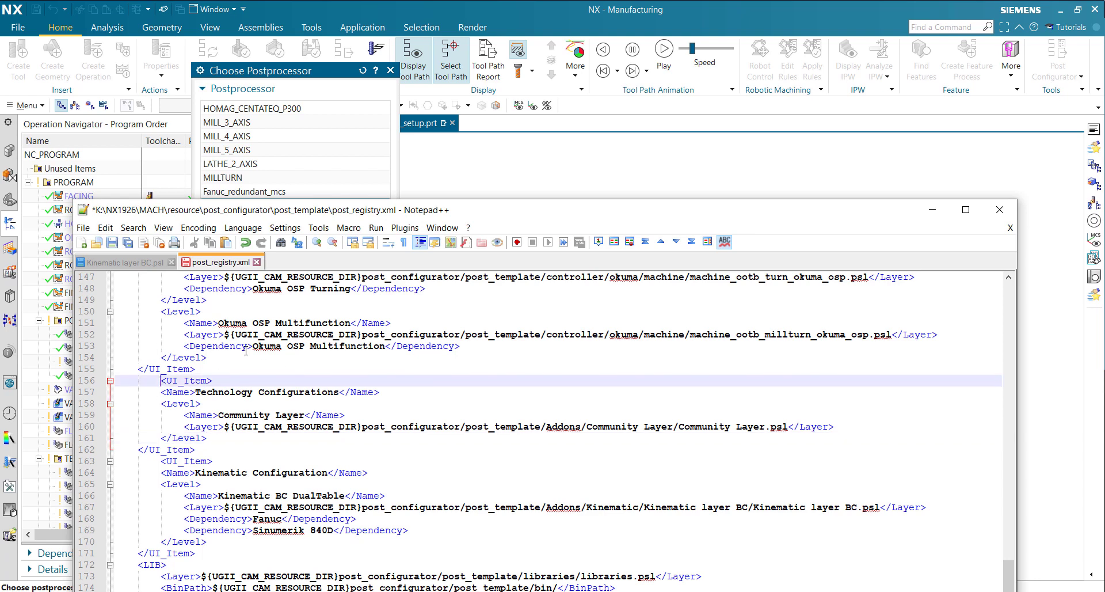
pyautogui.press('BackSpace')
pyautogui.press('BackSpace')
pyautogui.press('BackSpace')
pyautogui.press('BackSpace')
pyautogui.click(161, 381)
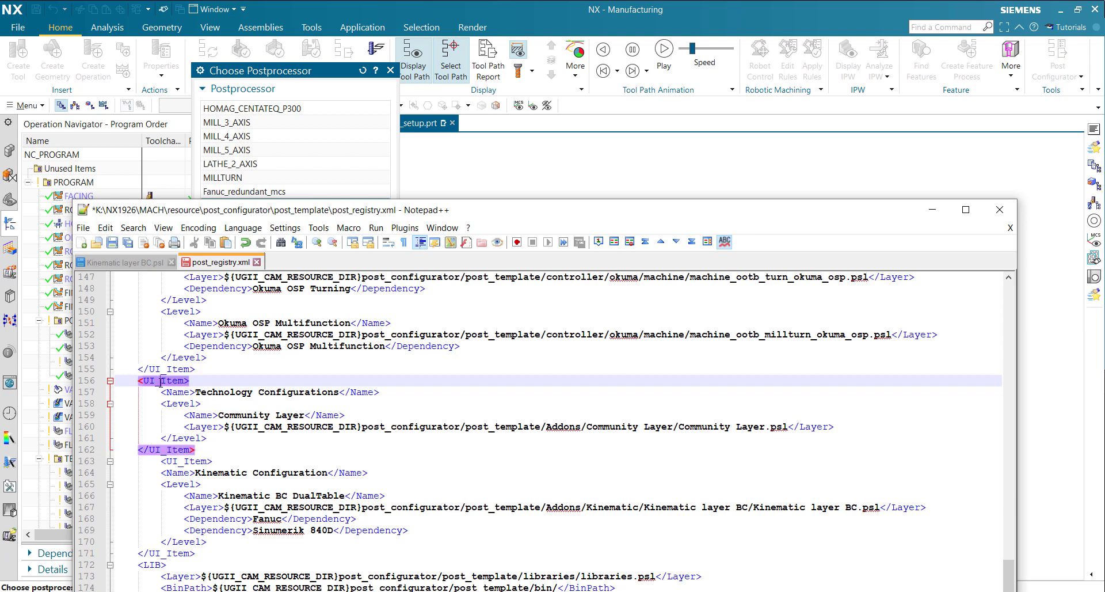
pyautogui.click(190, 461)
pyautogui.scroll(-1, 209, 441)
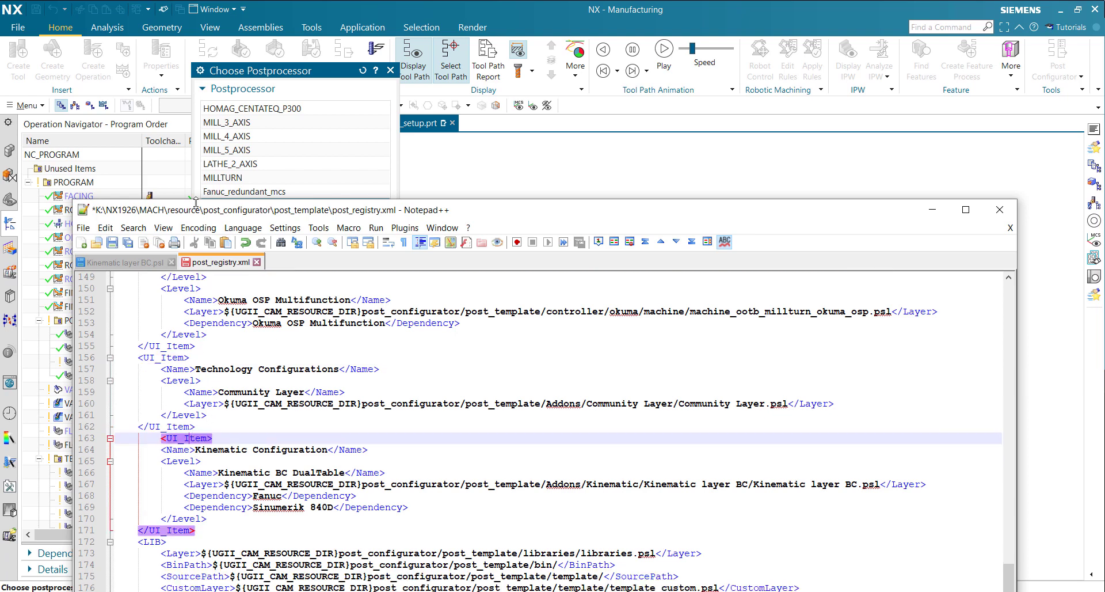
pyautogui.rightClick(223, 264)
pyautogui.click(251, 326)
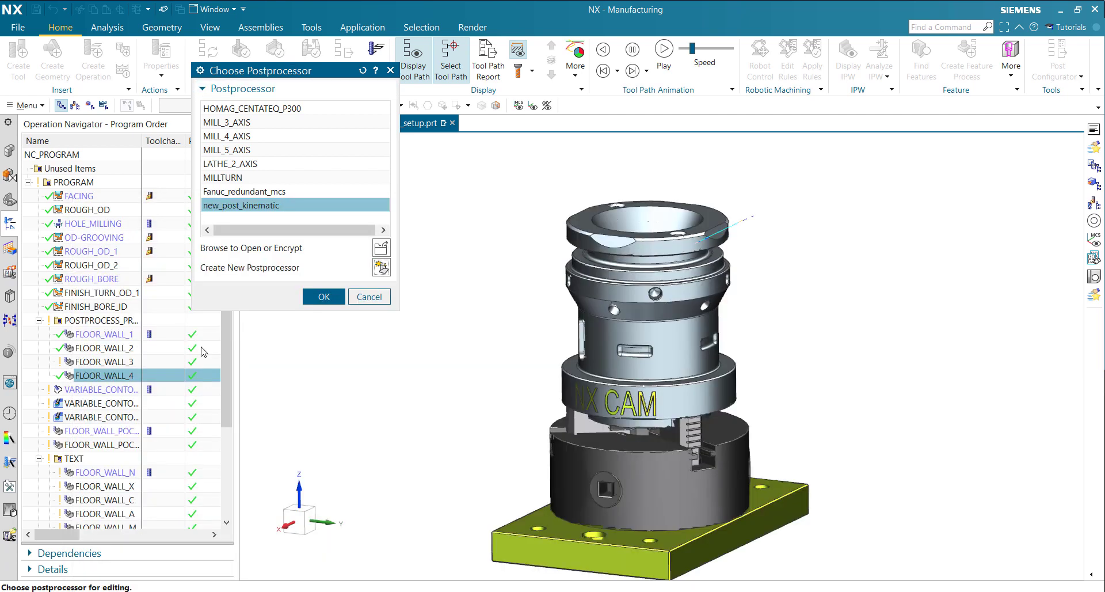
# - Start a new postprocessor, try Community Layer as its technology configuration, and set the controller to Sinumerik 840D
pyautogui.click(381, 267)
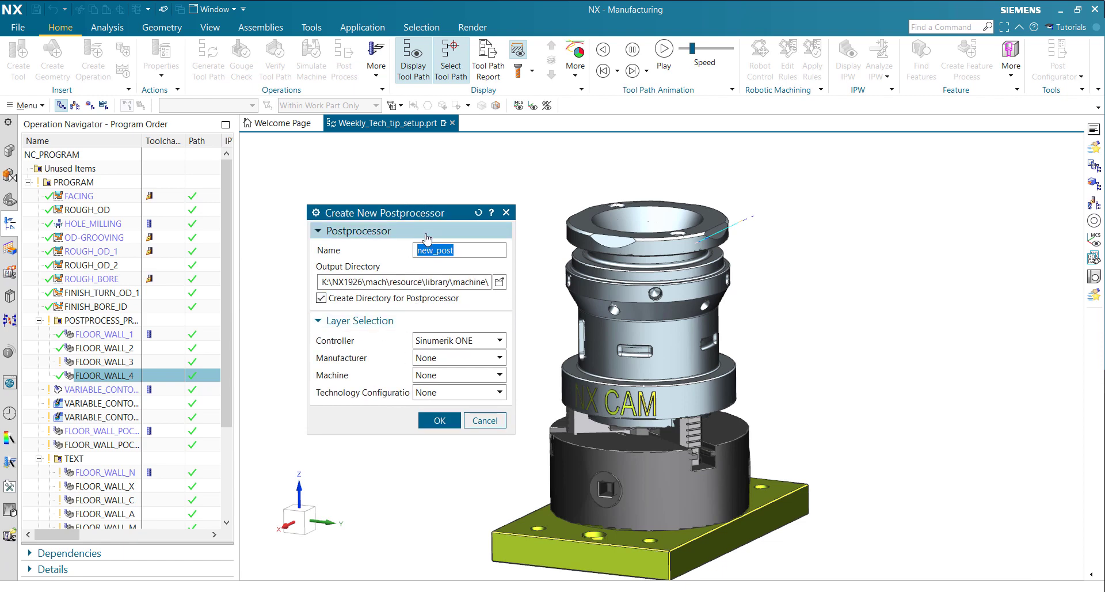
pyautogui.click(459, 394)
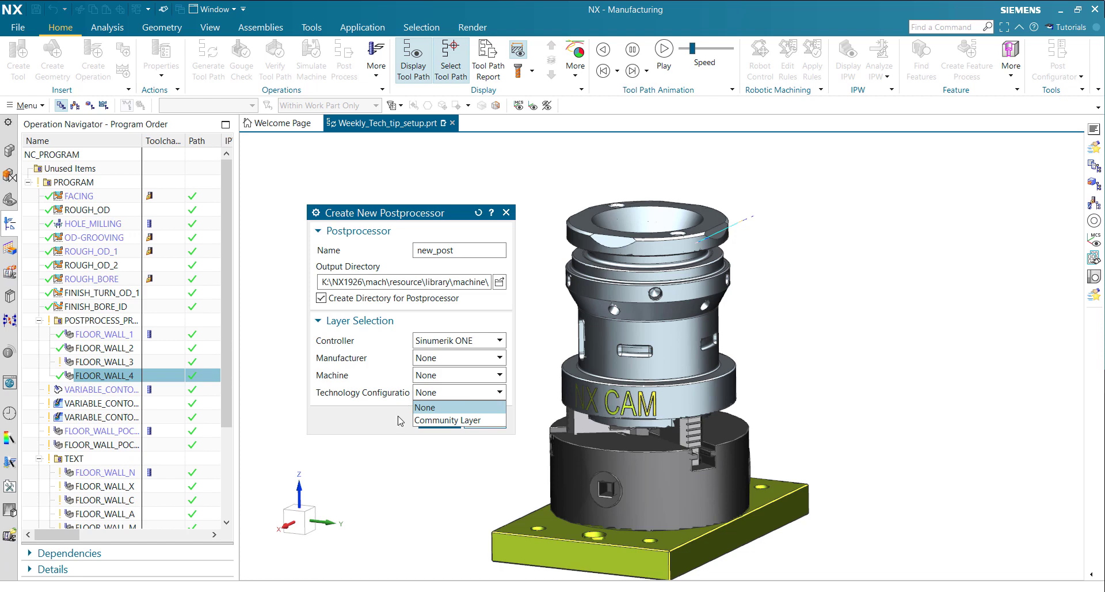
pyautogui.click(441, 421)
pyautogui.click(482, 343)
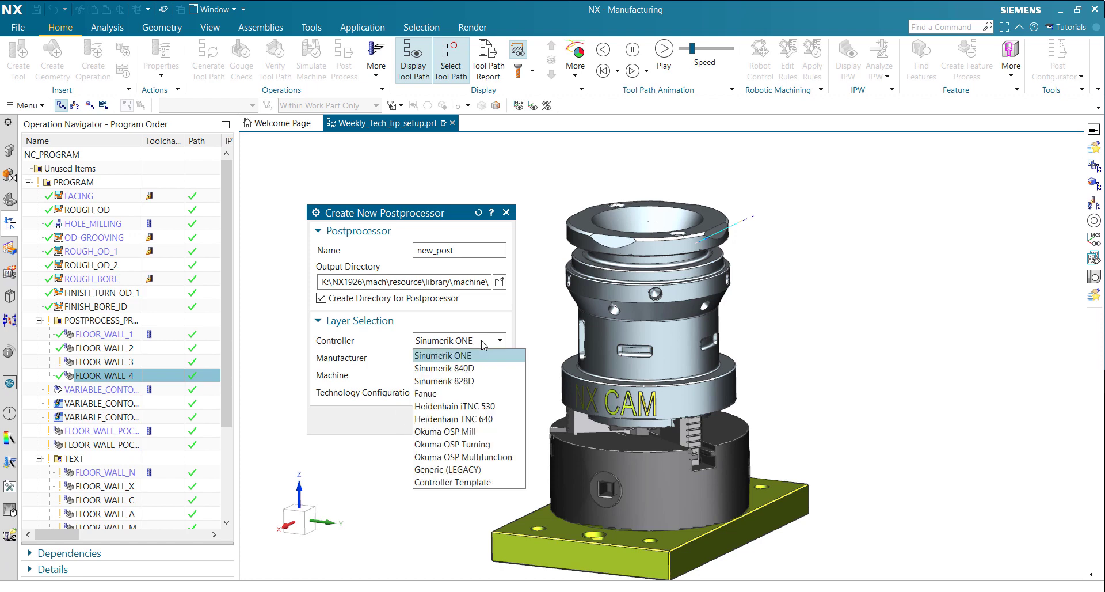
pyautogui.click(472, 375)
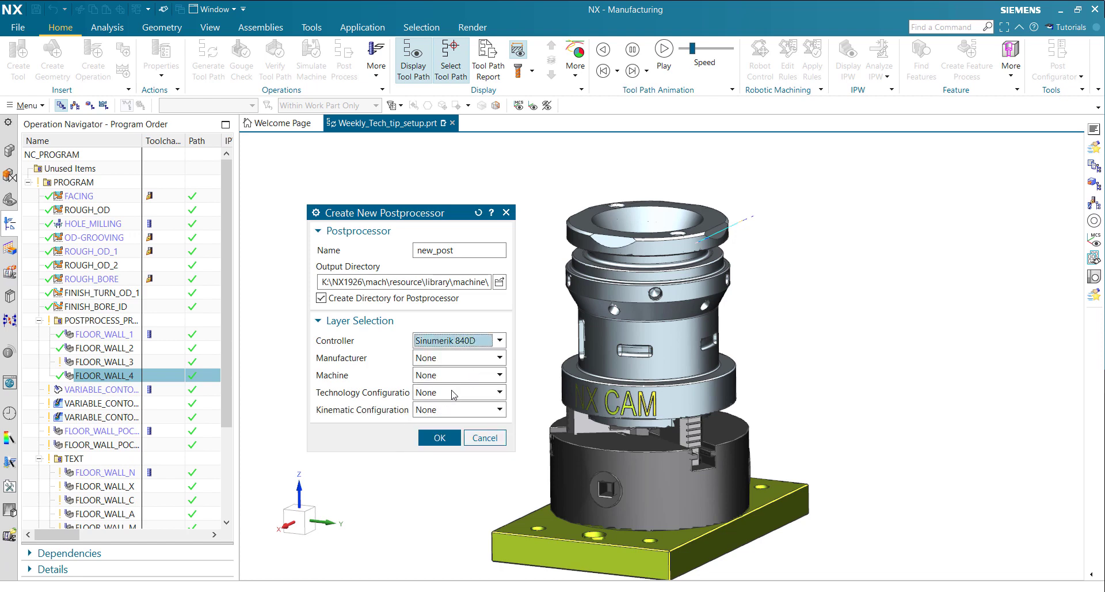
# - Set the new postprocessor's technology configuration to Community Layer and its kinematic configuration to Kinematic BC DualTable
pyautogui.click(453, 393)
pyautogui.click(454, 418)
pyautogui.click(454, 410)
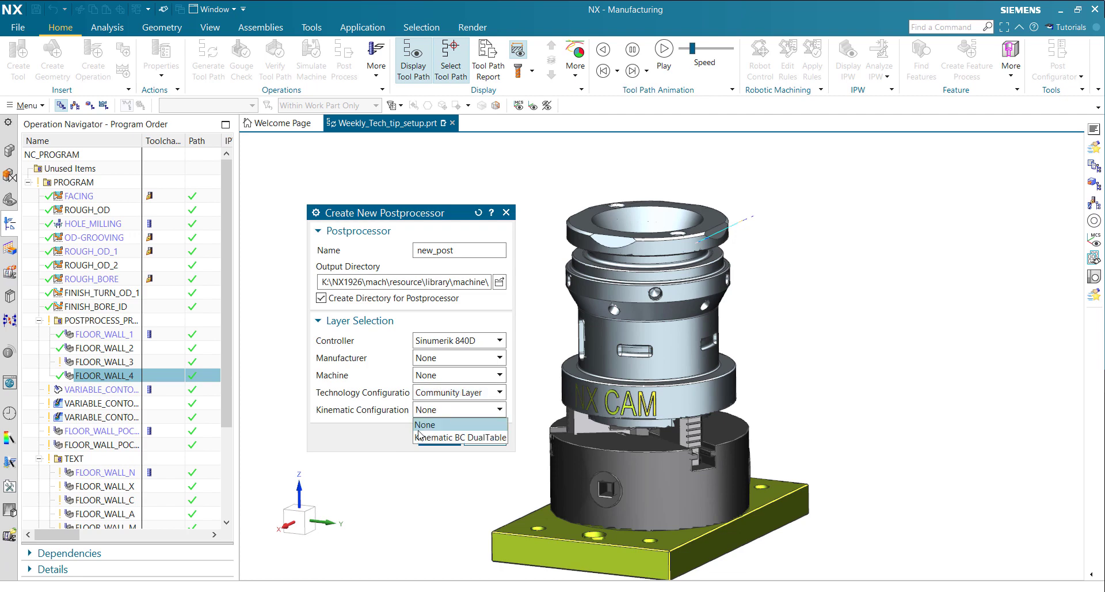
pyautogui.click(448, 438)
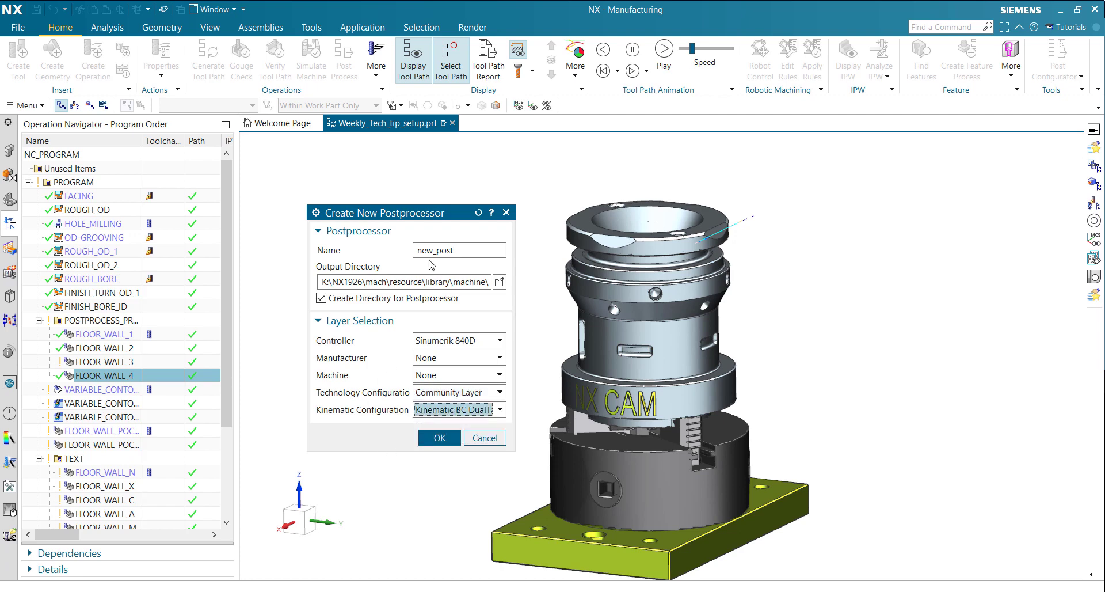